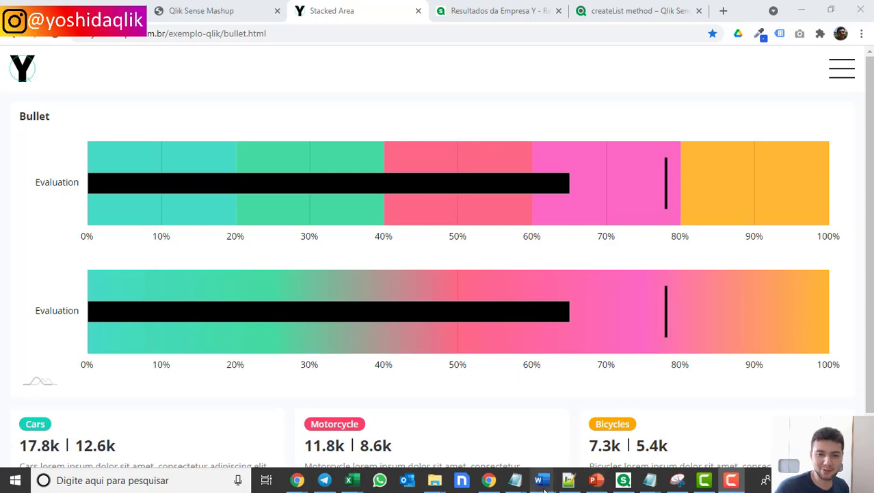
# Switch to the Vendedor.csv workbook in Excel
pyautogui.moveTo(351, 480)
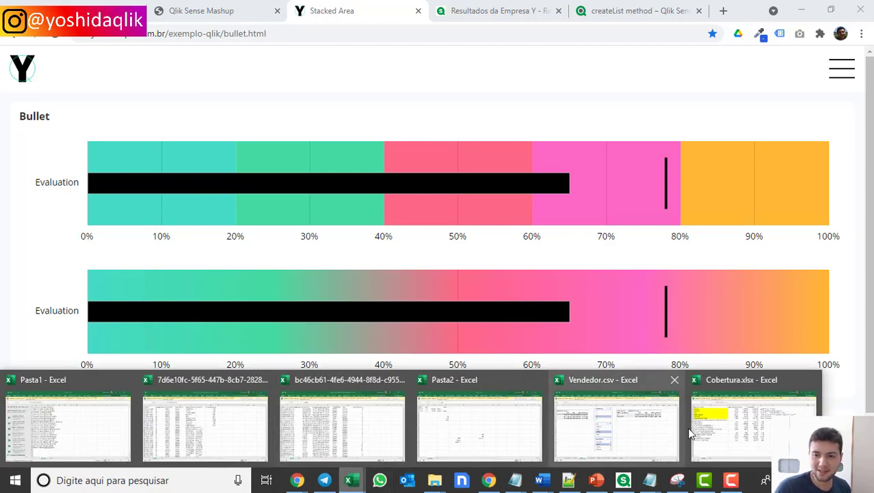
pyautogui.click(633, 433)
pyautogui.click(446, 278)
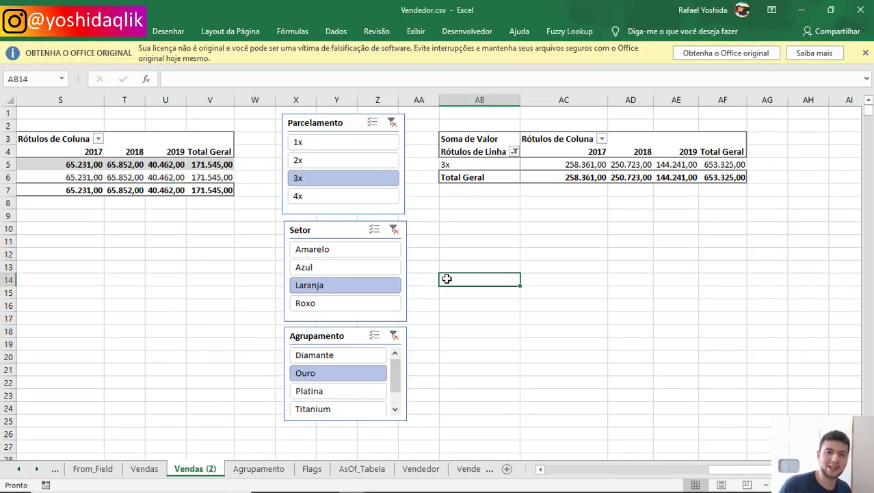
# Copy the pivot table that starts at R3 on the Vendas (2) sheet and paste the copy at cell R11
pyautogui.click(179, 263)
pyautogui.press('Left')
pyautogui.press('Left')
pyautogui.press('Left')
pyautogui.press('Left')
pyautogui.press('Left')
pyautogui.press('Left')
pyautogui.press('Left')
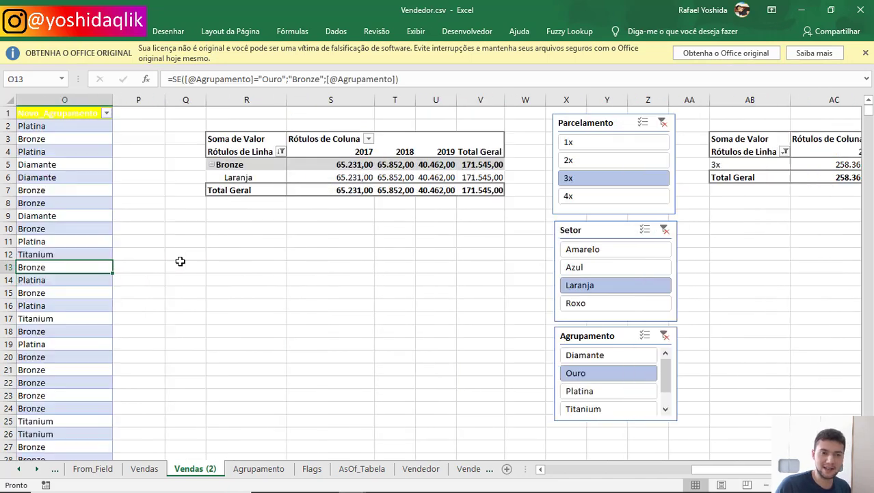
pyautogui.press('Right')
pyautogui.press('Right')
pyautogui.press('Right')
pyautogui.press('Right')
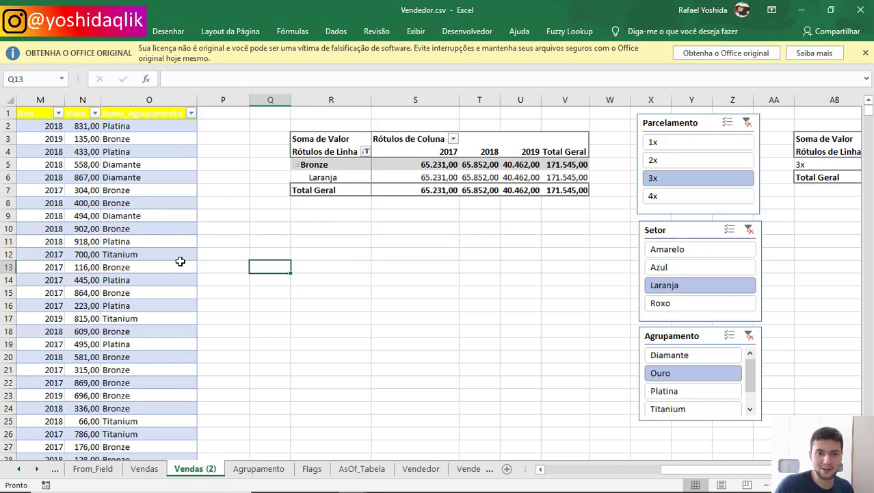
pyautogui.press('Up')
pyautogui.press('Up')
pyautogui.press('Up')
pyautogui.press('Up')
pyautogui.press('Up')
pyautogui.press('Up')
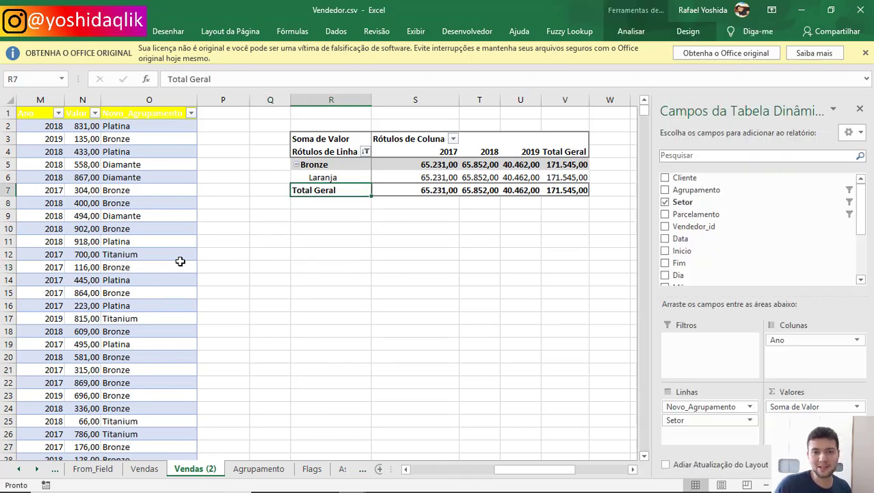
pyautogui.press('Up')
pyautogui.press('Up')
pyautogui.press('Up')
pyautogui.press('Up')
pyautogui.hotkey('shift', 'Right')
pyautogui.hotkey('shift', 'Down')
pyautogui.hotkey('shift', 'Down')
pyautogui.hotkey('shift', 'Down')
pyautogui.hotkey('shift', 'Down')
pyautogui.hotkey('shift', 'Right')
pyautogui.hotkey('shift', 'Right')
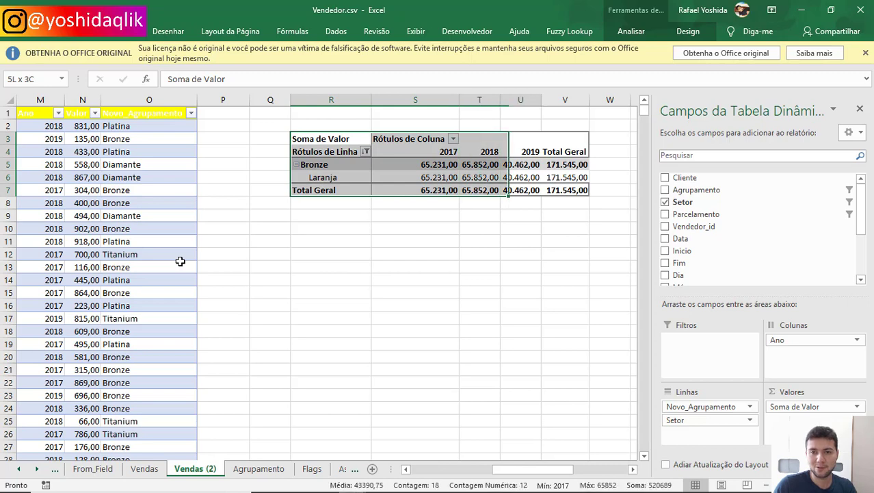
pyautogui.hotkey('shift', 'Right')
pyautogui.press('Down')
pyautogui.press('Down')
pyautogui.press('Down')
pyautogui.press('Down')
pyautogui.press('Down')
pyautogui.press('Down')
pyautogui.press('Down')
pyautogui.press('Down')
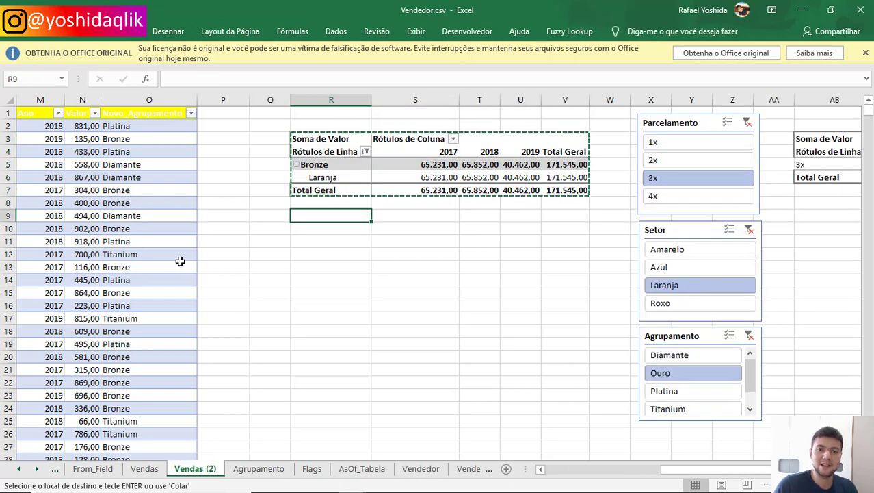
pyautogui.hotkey('ctrl', 'v')
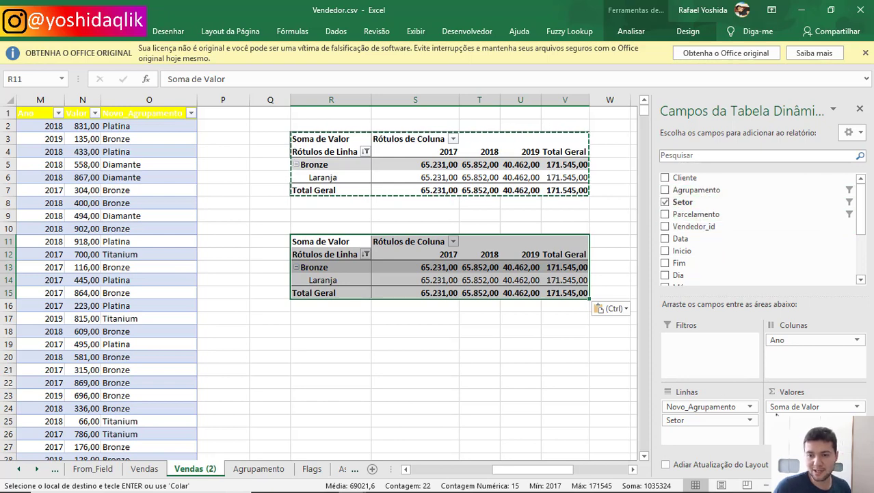
# Remove Setor from the rows and Ano from the columns of the copied pivot table
pyautogui.moveTo(678, 419); pyautogui.dragTo(445, 434)
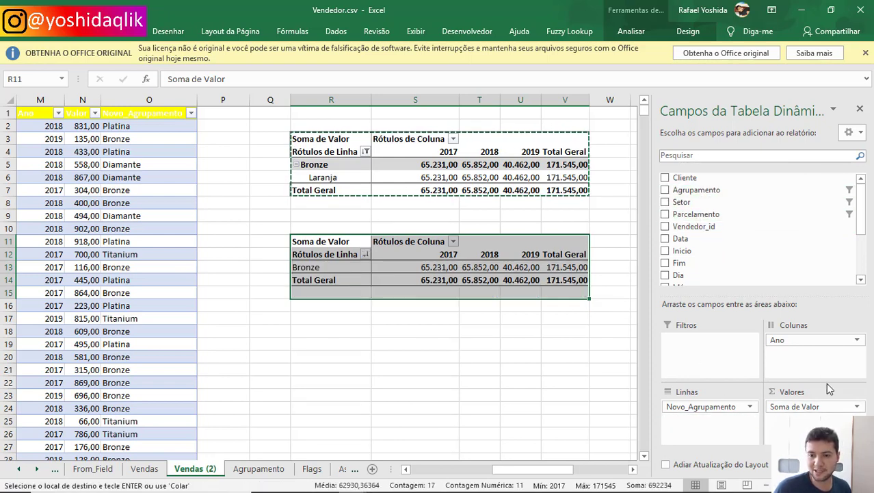
pyautogui.moveTo(800, 342); pyautogui.dragTo(478, 416)
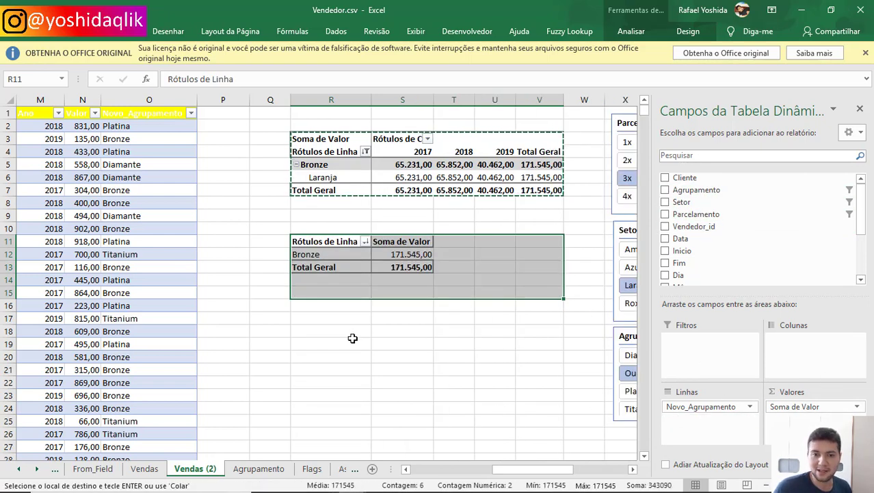
pyautogui.click(501, 230)
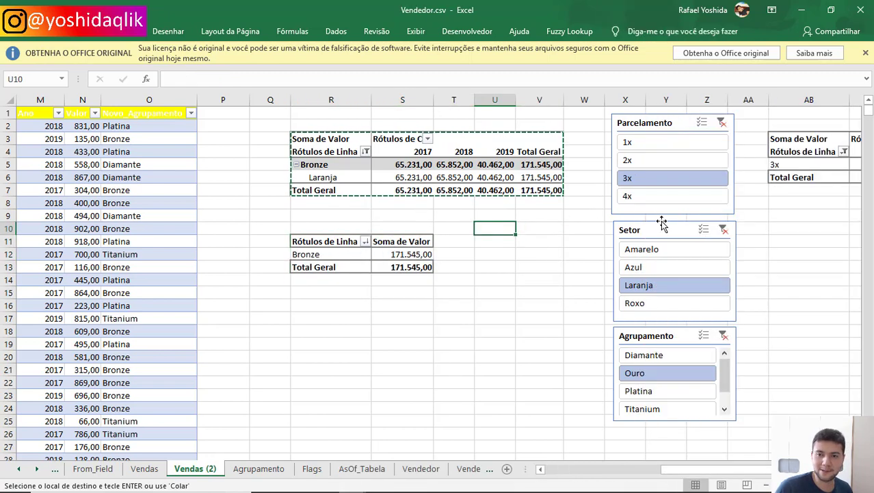
# Clear the filter of the Setor slicer
pyautogui.click(725, 231)
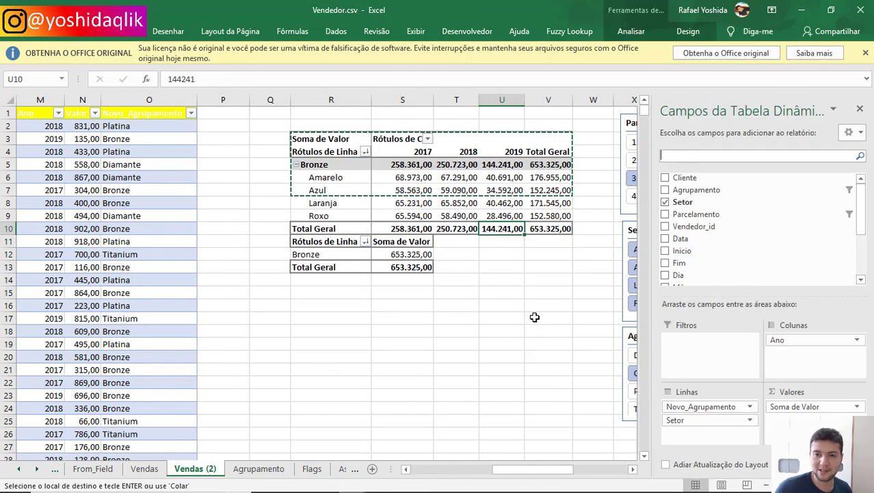
pyautogui.click(498, 307)
# Move the small two-column pivot table from R11 down to cell R20, away from the larger pivot table
pyautogui.click(392, 264)
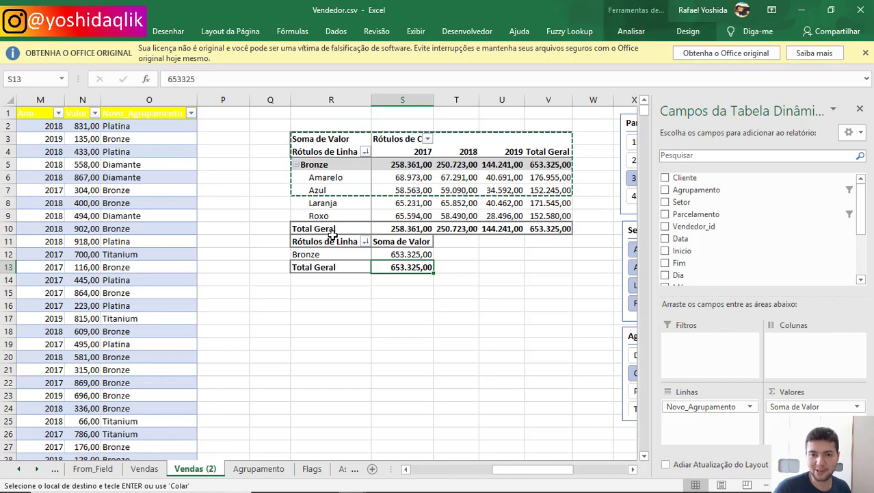
pyautogui.click(298, 251)
pyautogui.press('Up')
pyautogui.hotkey('shift', 'Right')
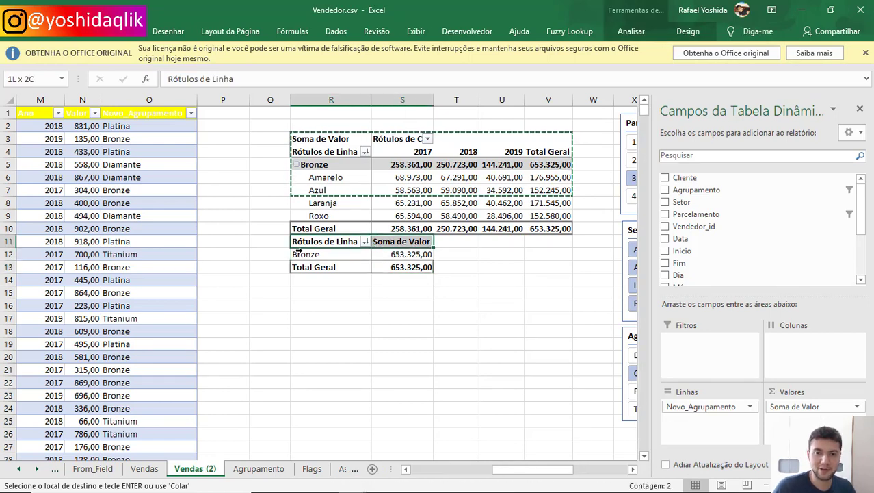
pyautogui.hotkey('shift', 'Down')
pyautogui.hotkey('shift', 'Down')
pyautogui.hotkey('ctrl', 'x')
pyautogui.press('Down')
pyautogui.press('Down')
pyautogui.press('Down')
pyautogui.press('Down')
pyautogui.press('Down')
pyautogui.press('Down')
pyautogui.press('Down')
pyautogui.press('Down')
pyautogui.press('Down')
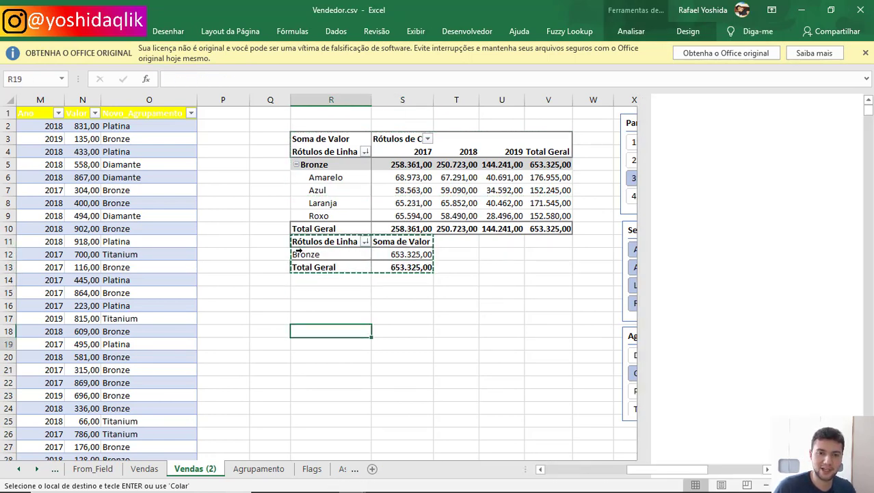
pyautogui.press('Return')
pyautogui.click(574, 311)
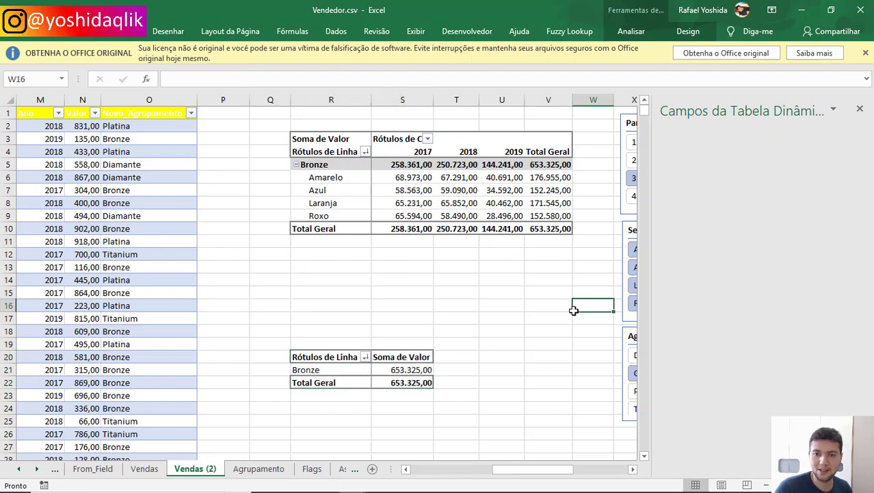
# Try to clear the filter of the Agrupamento slicer while both pivot tables share the same columns
pyautogui.hscroll(2, 573, 311)
pyautogui.click(647, 335)
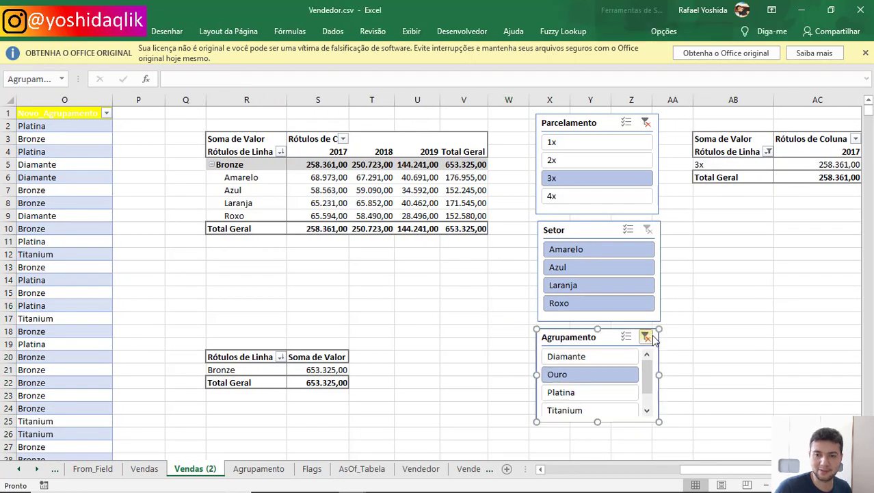
pyautogui.click(646, 123)
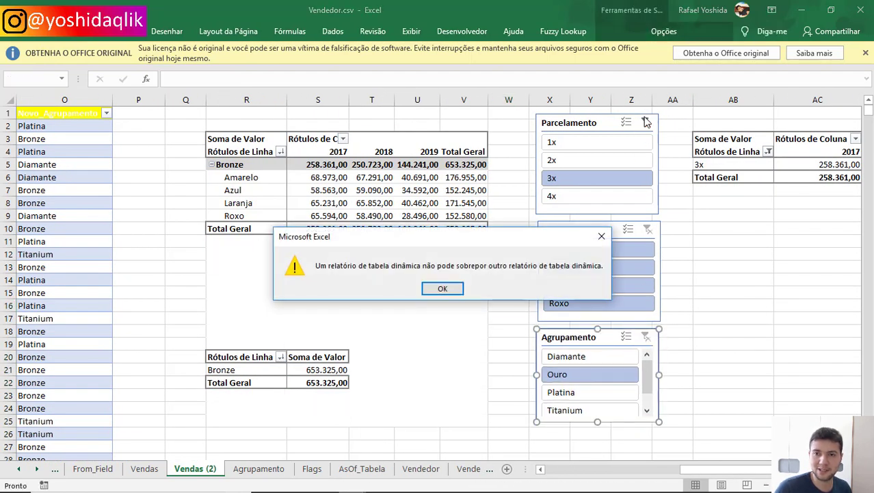
pyautogui.click(440, 289)
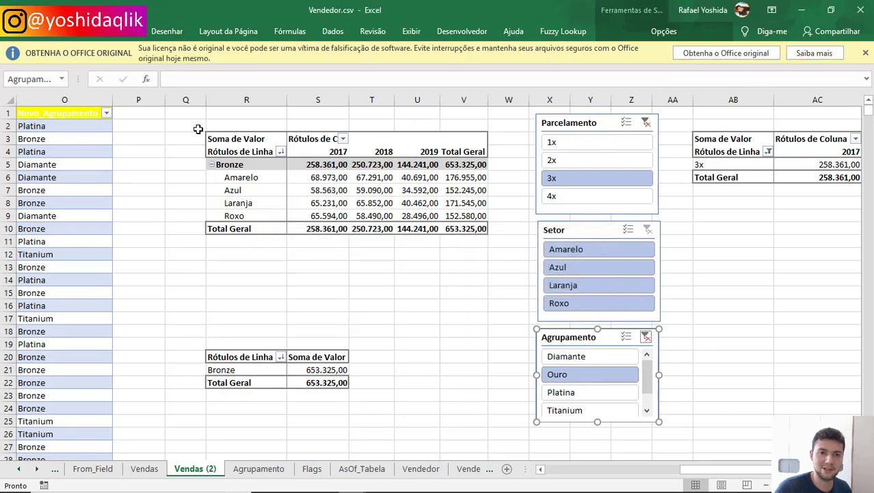
# Delete the original larger pivot table by clearing the range Q2:V15
pyautogui.moveTo(198, 128); pyautogui.dragTo(467, 292)
pyautogui.press('Delete')
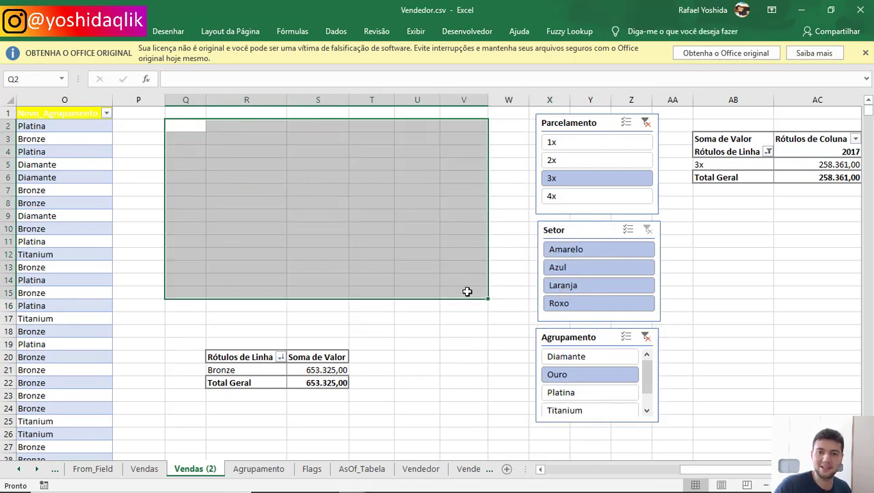
# Clear the filters of the Agrupamento and Parcelamento slicers
pyautogui.click(646, 336)
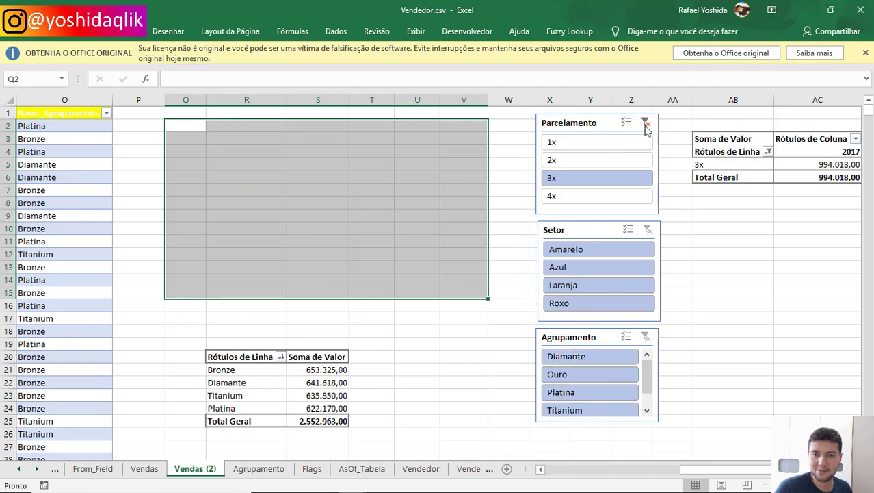
pyautogui.click(645, 123)
pyautogui.click(396, 384)
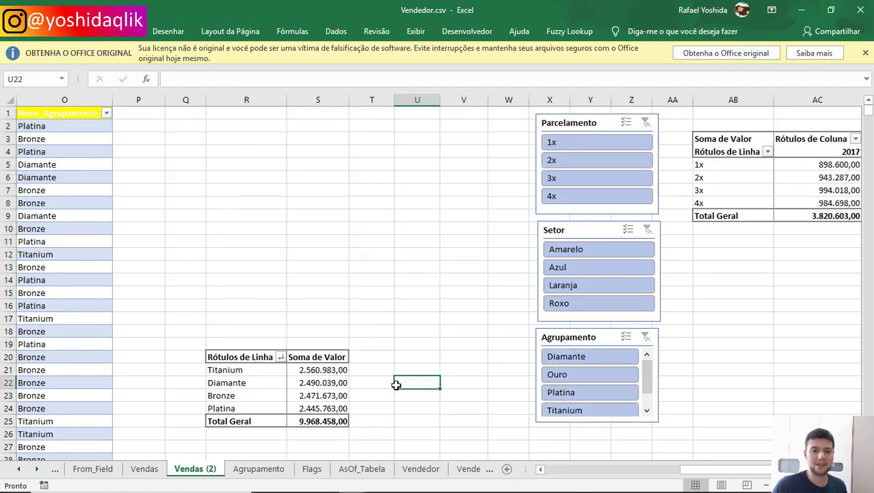
# Open the chart insertion dialog for the remaining pivot table at R20
pyautogui.click(211, 358)
pyautogui.press('Down')
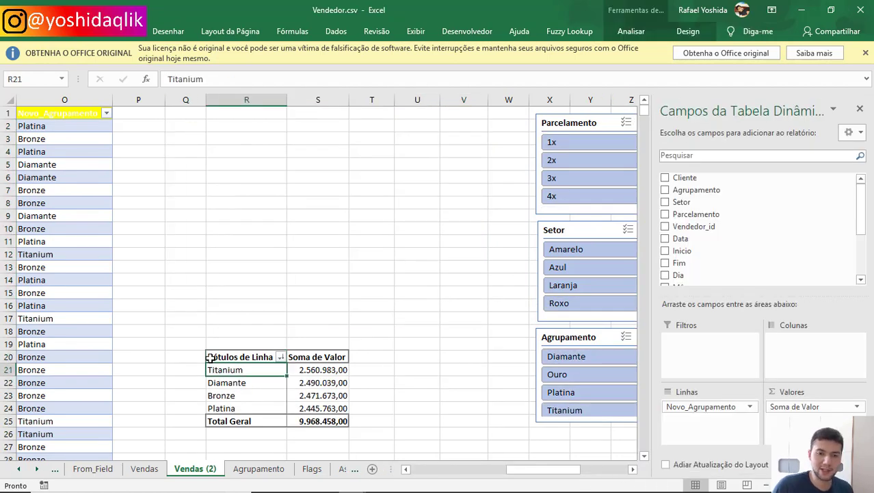
pyautogui.click(295, 381)
pyautogui.click(265, 386)
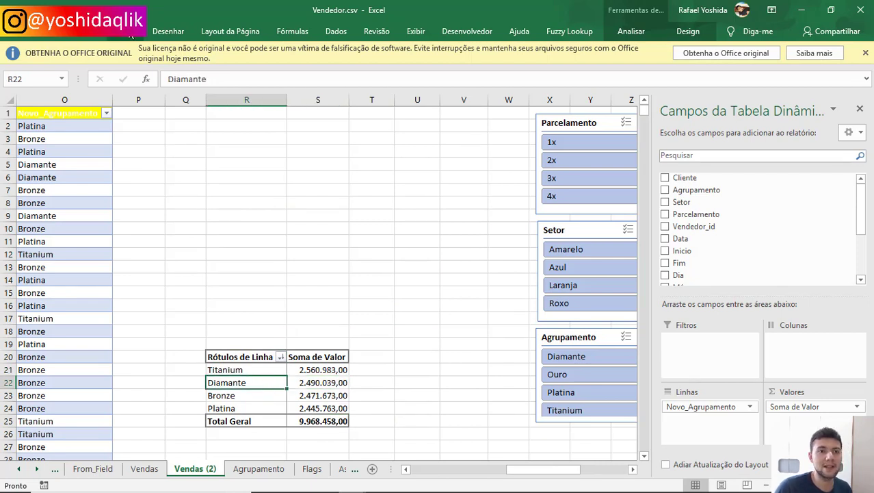
pyautogui.click(130, 35)
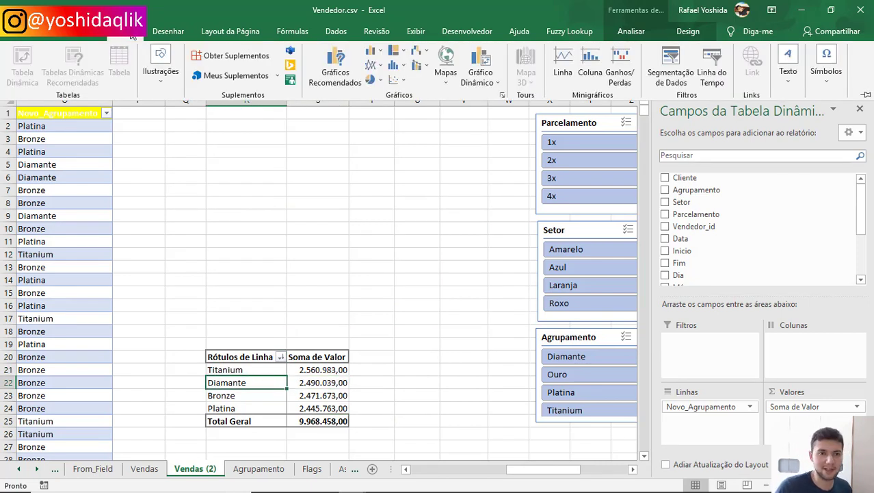
pyautogui.click(349, 87)
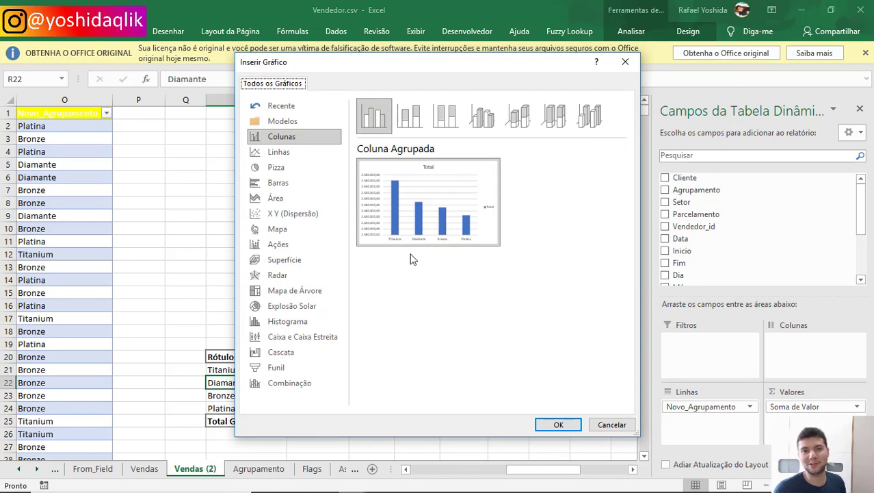
# Preview the line, pie, area, scatter, map and stock chart types for the pivot table
pyautogui.click(293, 156)
pyautogui.click(283, 167)
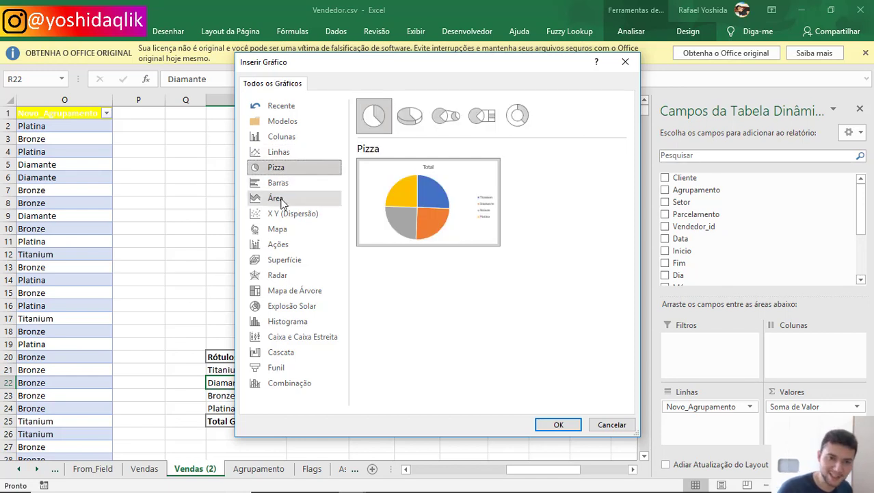
pyautogui.click(281, 199)
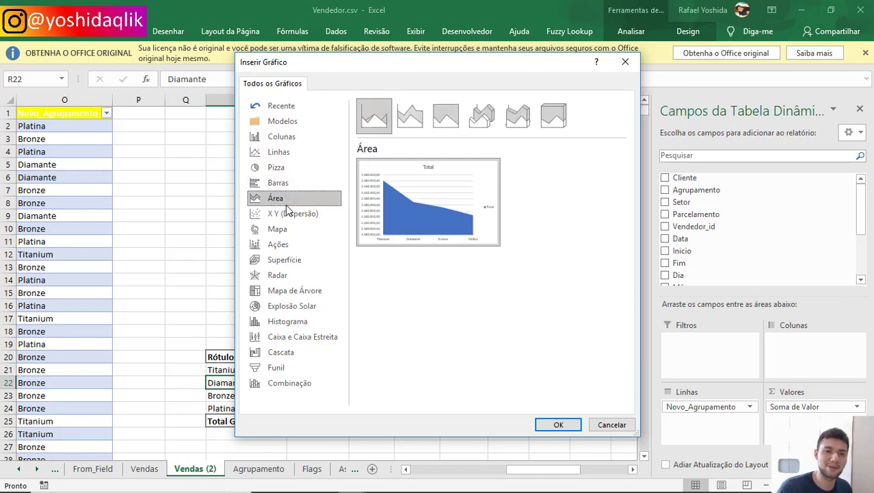
pyautogui.click(284, 213)
pyautogui.click(281, 230)
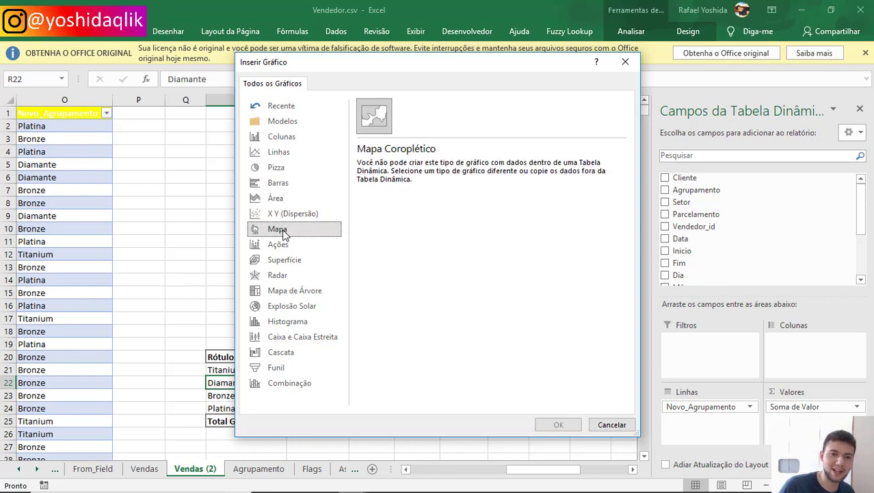
pyautogui.click(296, 246)
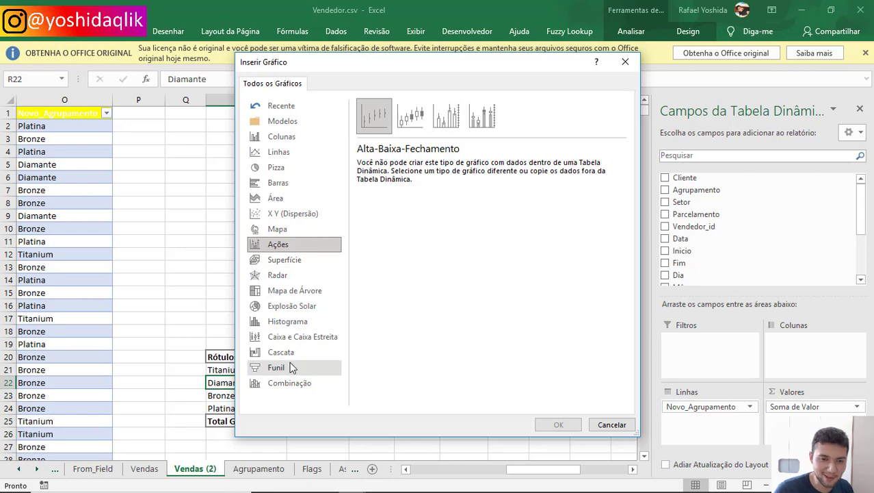
# Insert a clustered column (Coluna Agrupada) pivot chart and place it directly above the pivot table
pyautogui.click(277, 151)
pyautogui.click(284, 138)
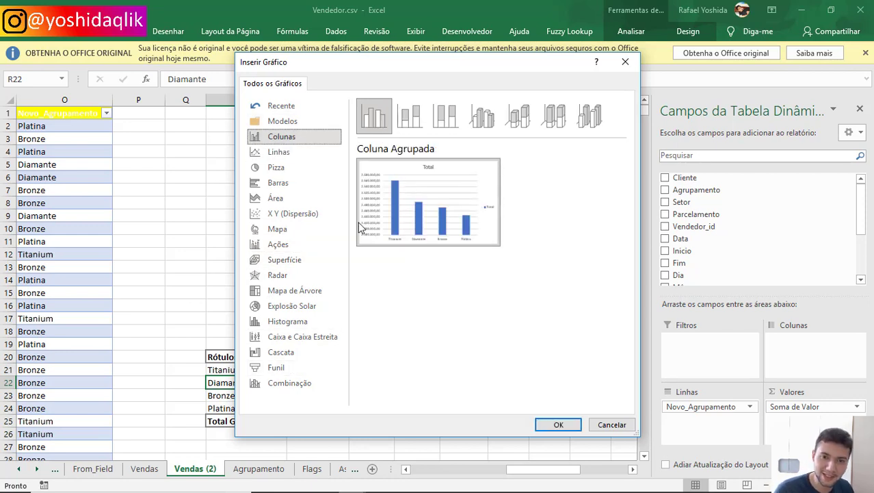
pyautogui.click(566, 425)
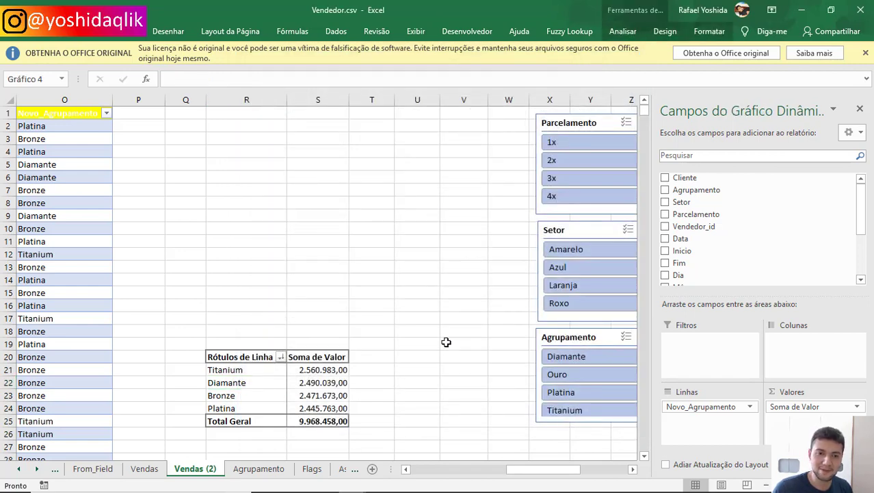
pyautogui.moveTo(363, 209); pyautogui.dragTo(355, 149)
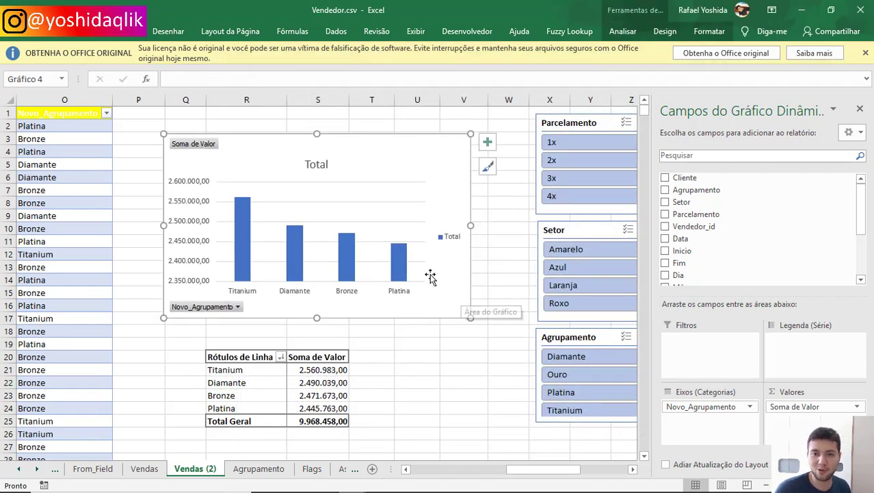
# Try several chart styles on the pivot chart and apply the one with the hatched plot area
pyautogui.click(399, 221)
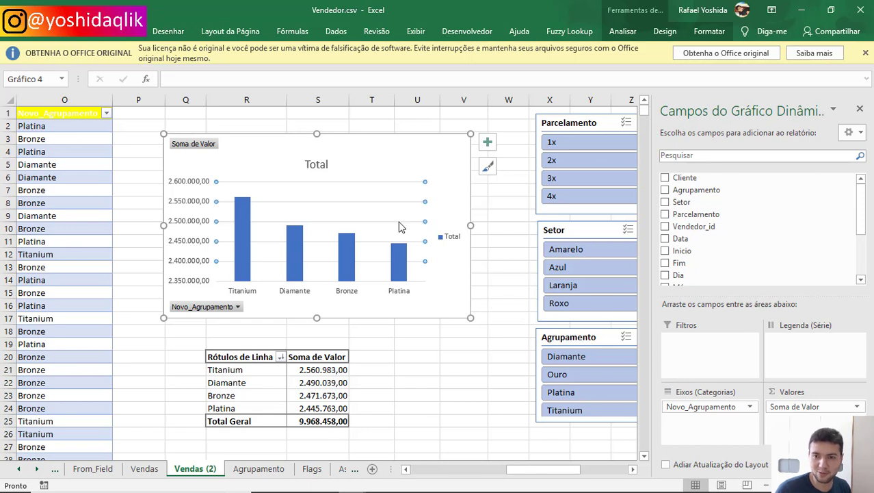
pyautogui.click(665, 32)
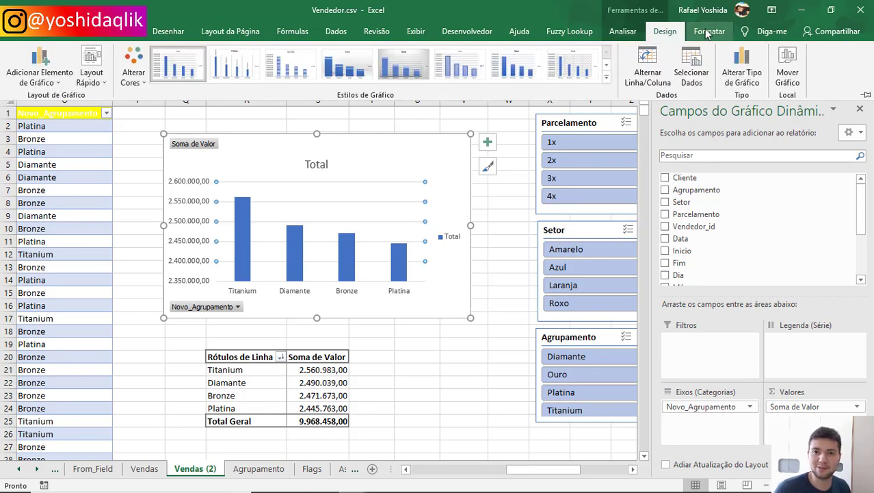
pyautogui.click(474, 68)
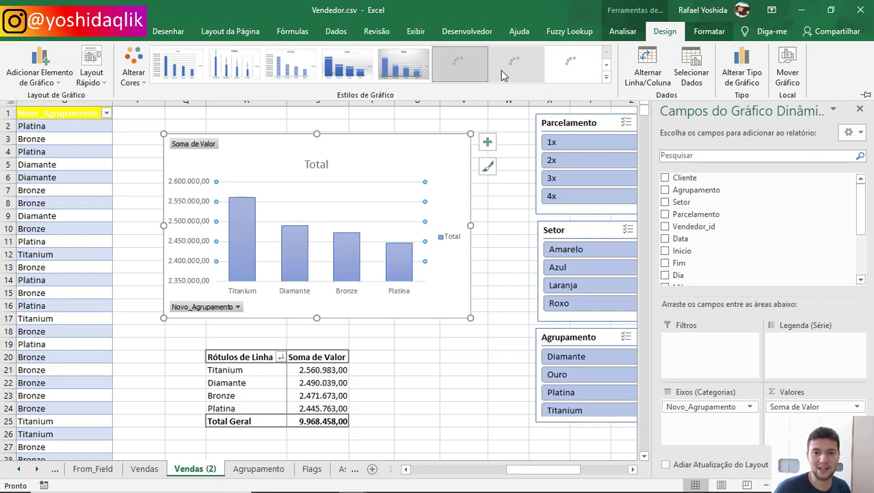
pyautogui.click(501, 70)
pyautogui.click(570, 68)
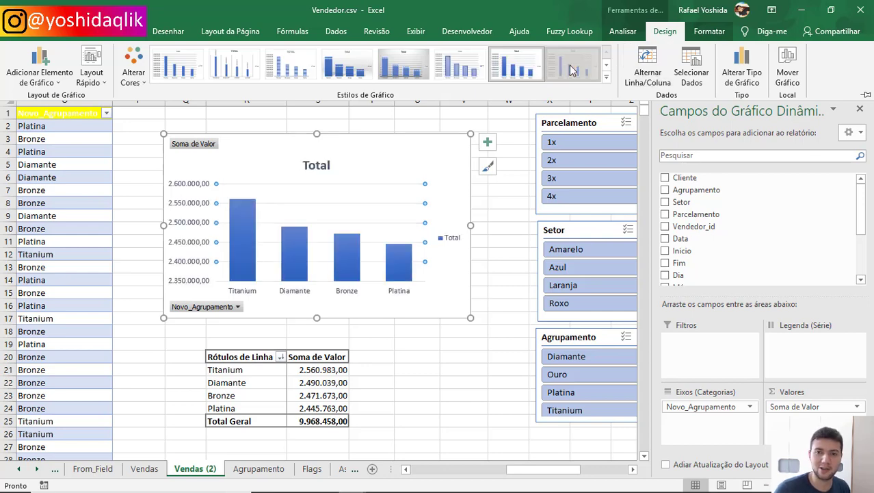
pyautogui.click(705, 32)
pyautogui.click(616, 34)
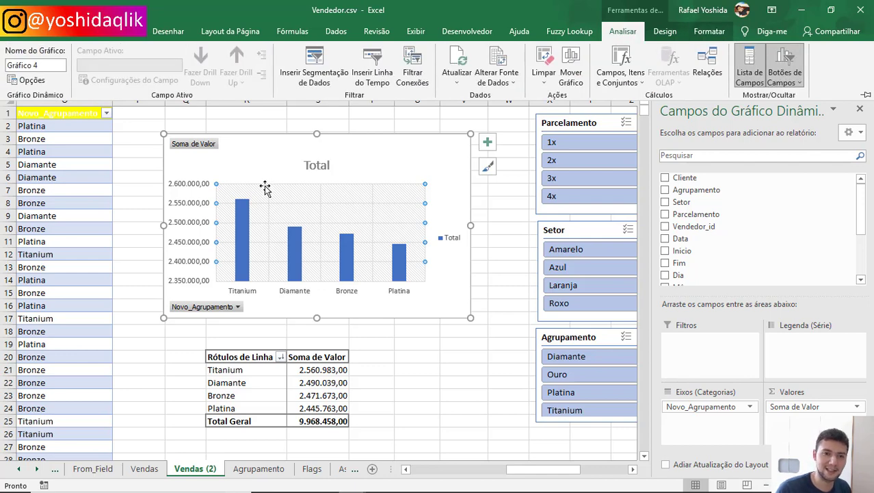
pyautogui.hotkey('ctrl', 'F1')
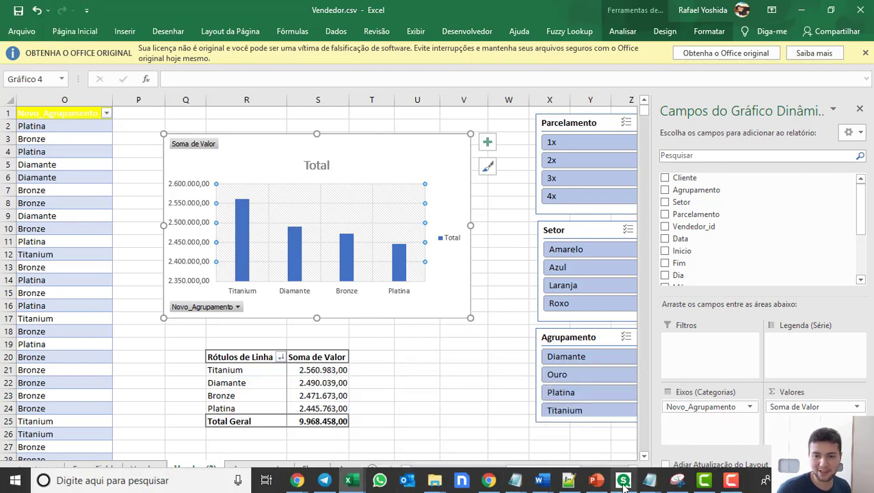
# Switch to Qlik Sense Desktop, search the hub for "exempl" and open the Cenário 2 sheet of the Exemplos 2 app
pyautogui.click(623, 481)
pyautogui.click(271, 47)
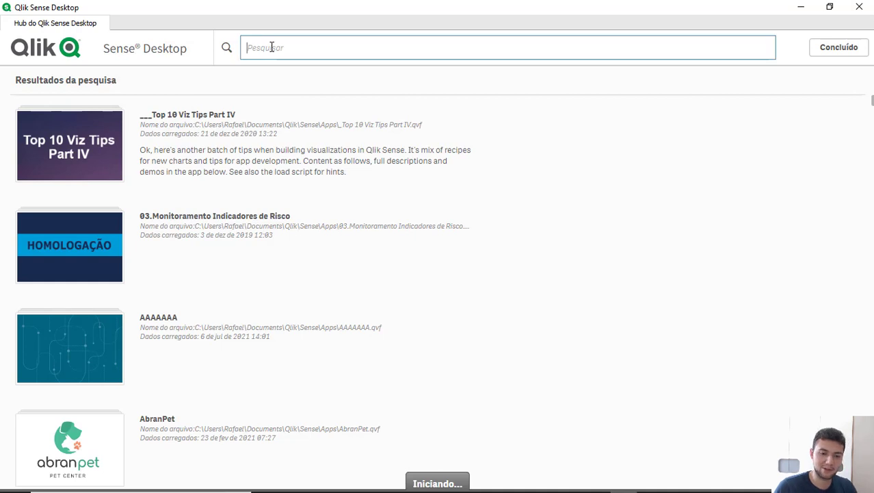
pyautogui.write('exempl')
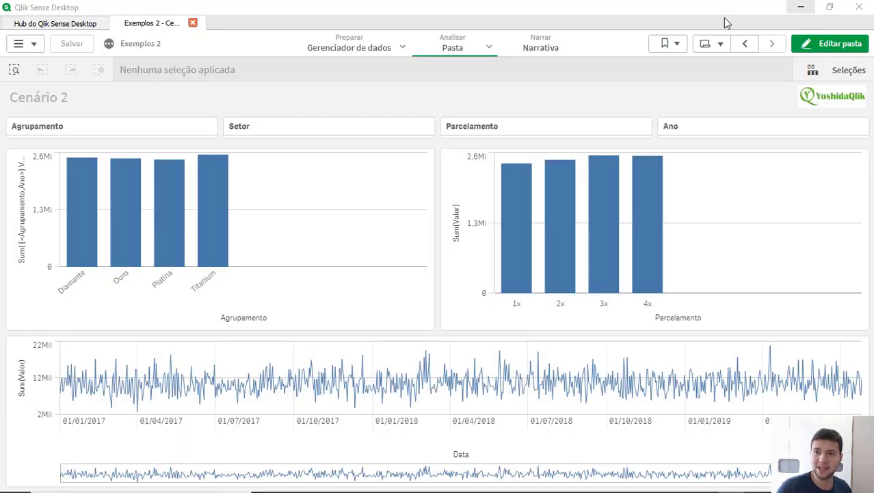
# Put the Cenário 2 sheet in edit mode and delete its two bar charts and the line chart
pyautogui.click(821, 41)
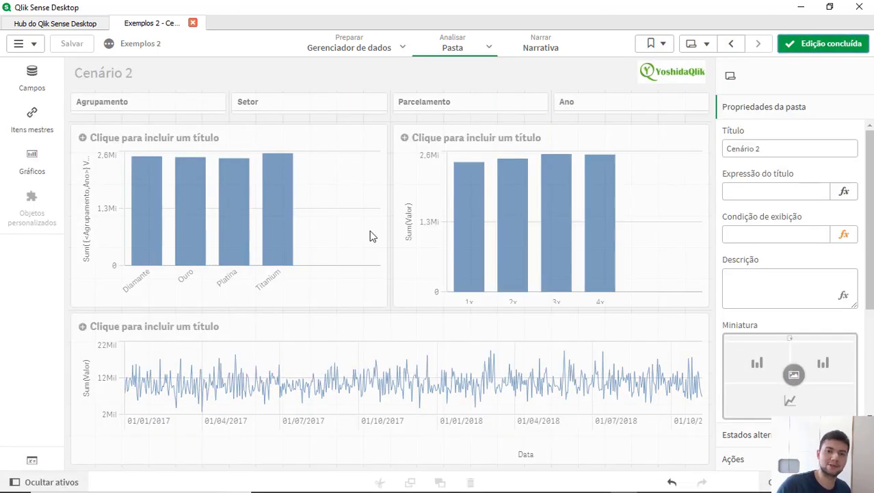
pyautogui.click(370, 236)
pyautogui.press('Delete')
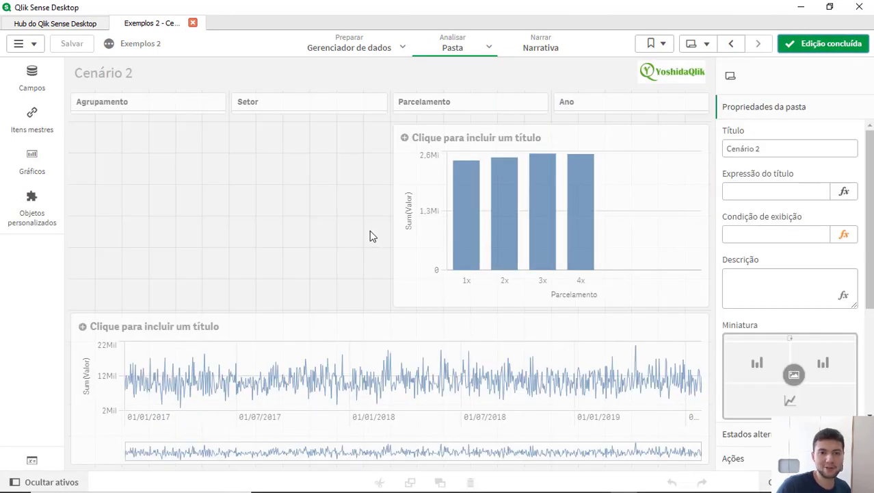
pyautogui.click(458, 258)
pyautogui.press('Escape')
pyautogui.click(405, 295)
pyautogui.press('Delete')
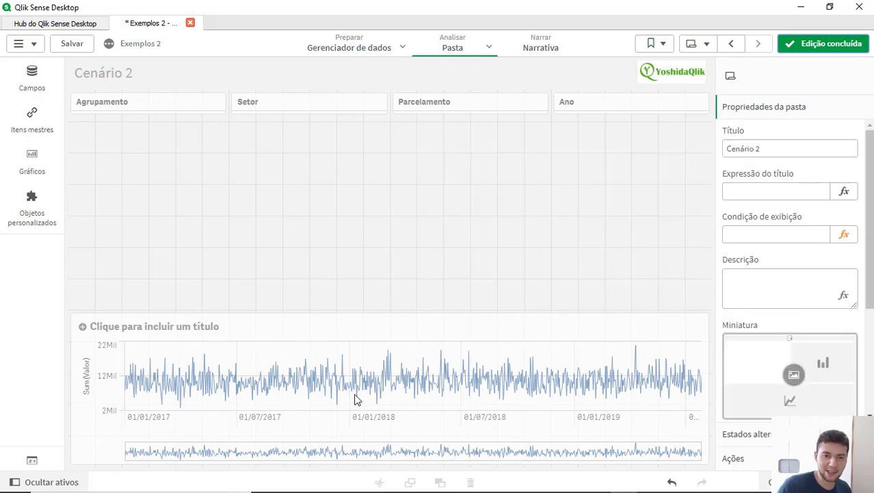
pyautogui.click(355, 399)
pyautogui.press('Delete')
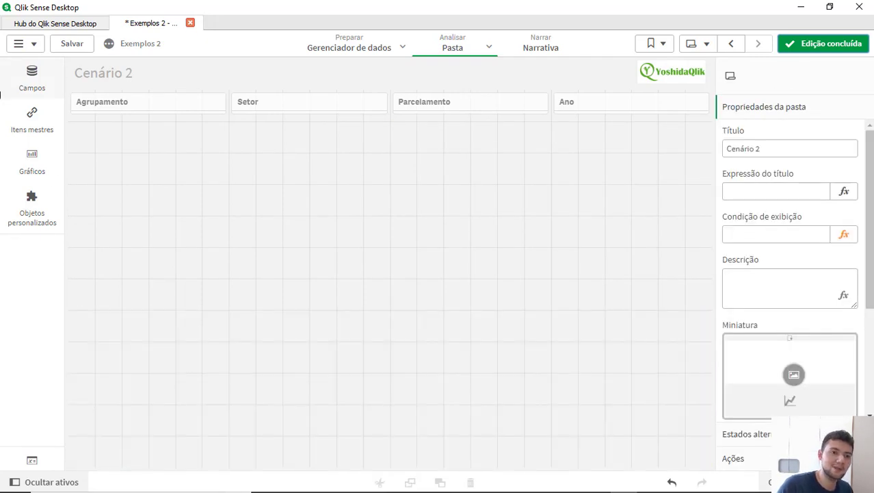
# Look through the available chart objects, from Botão to Texto e imagem
pyautogui.click(30, 163)
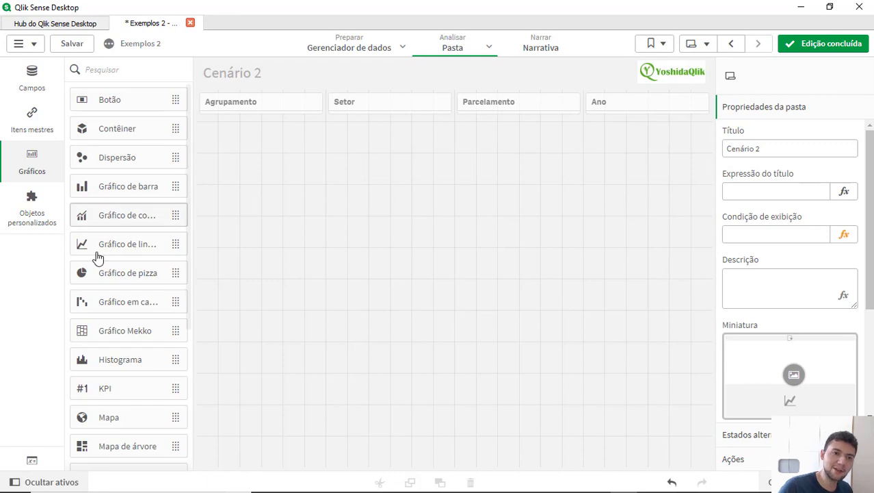
pyautogui.scroll(-3, 101, 266)
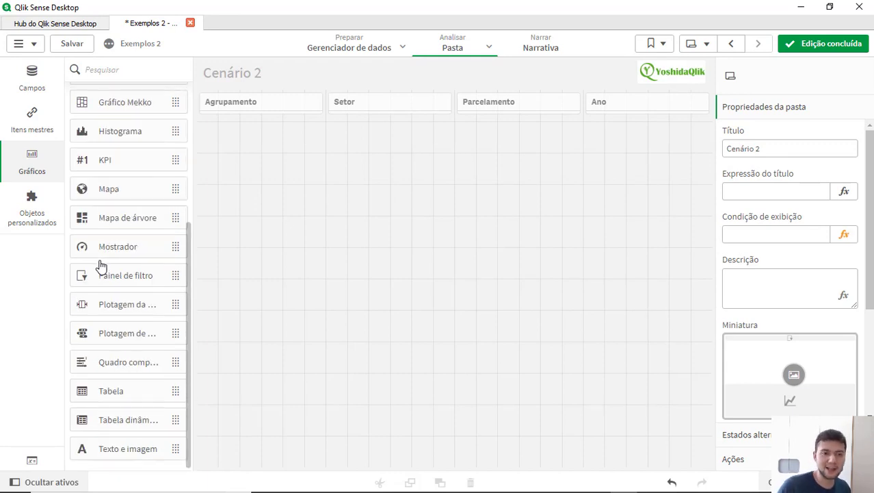
pyautogui.scroll(3, 101, 265)
pyautogui.scroll(-3, 102, 266)
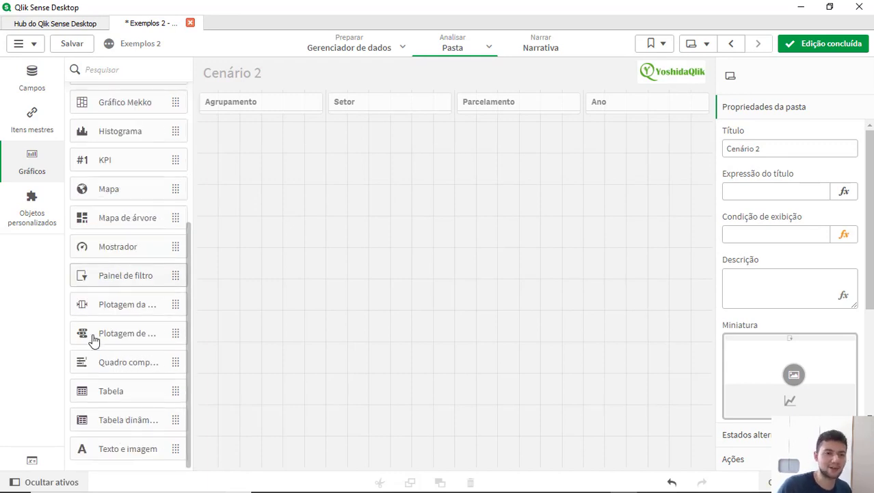
pyautogui.scroll(3, 137, 342)
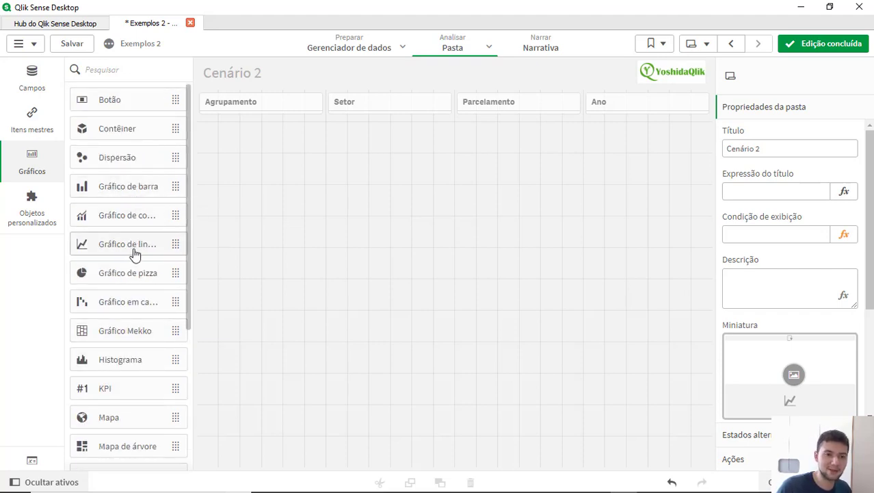
pyautogui.scroll(-2, 133, 284)
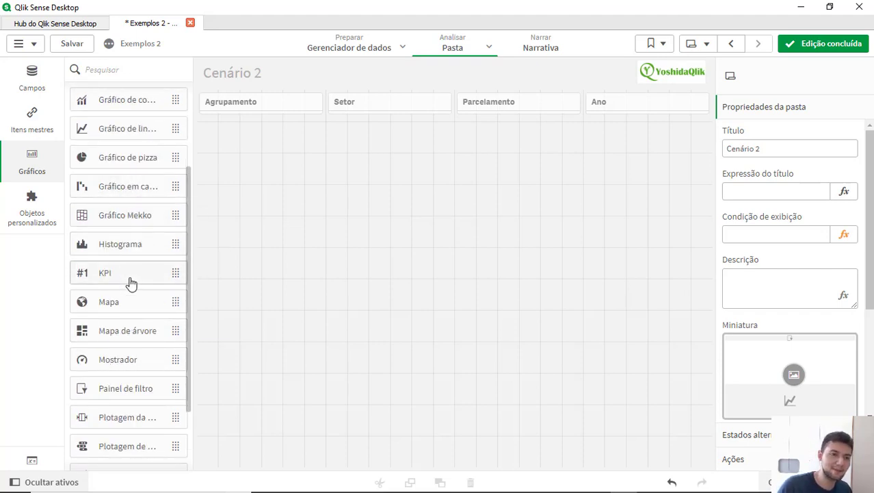
pyautogui.scroll(-2, 136, 315)
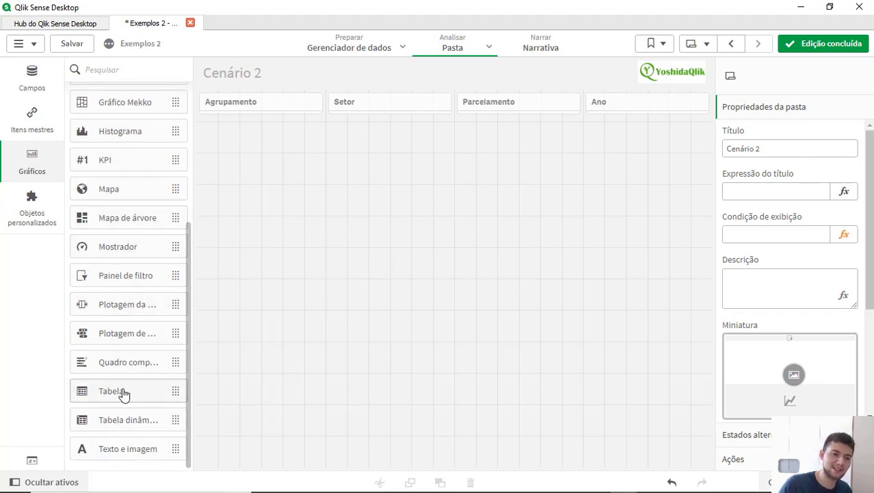
# Add a bar chart (Gráfico de barra) of 16 x 7 cells below the filter panes, with the Agrupamento field as its dimension
pyautogui.scroll(4, 130, 363)
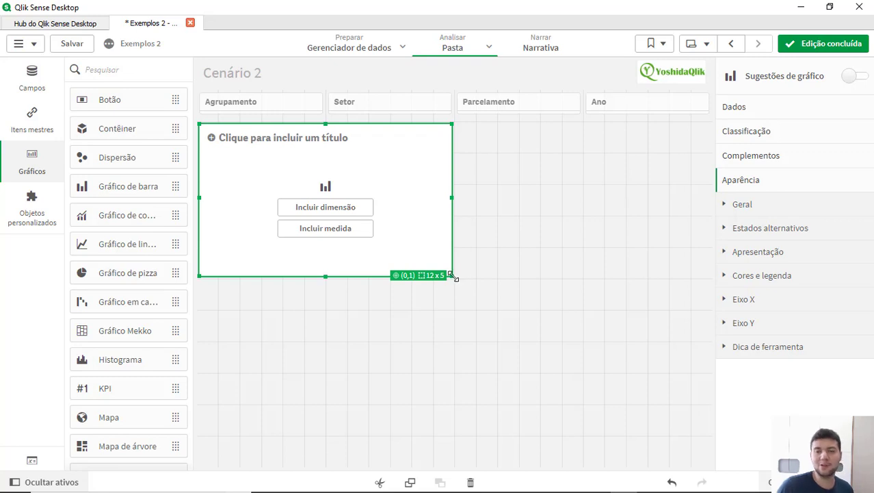
pyautogui.moveTo(453, 276); pyautogui.dragTo(541, 340)
pyautogui.click(385, 246)
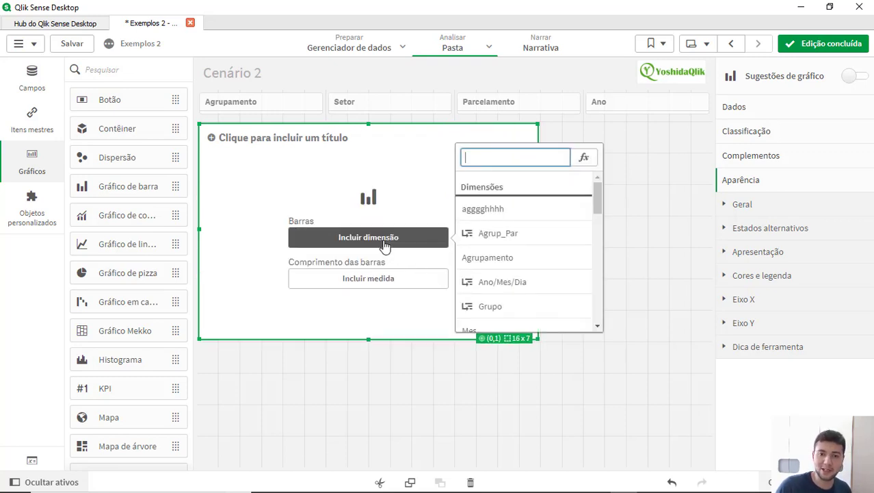
pyautogui.write('agru')
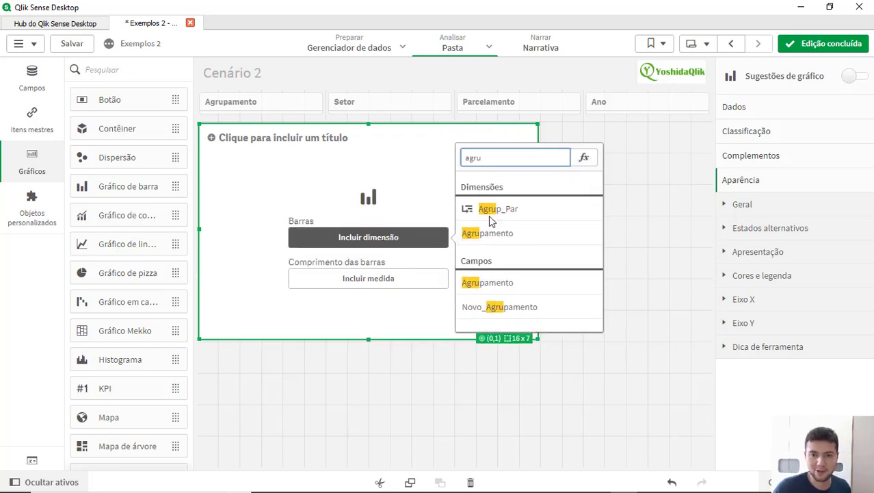
pyautogui.click(489, 282)
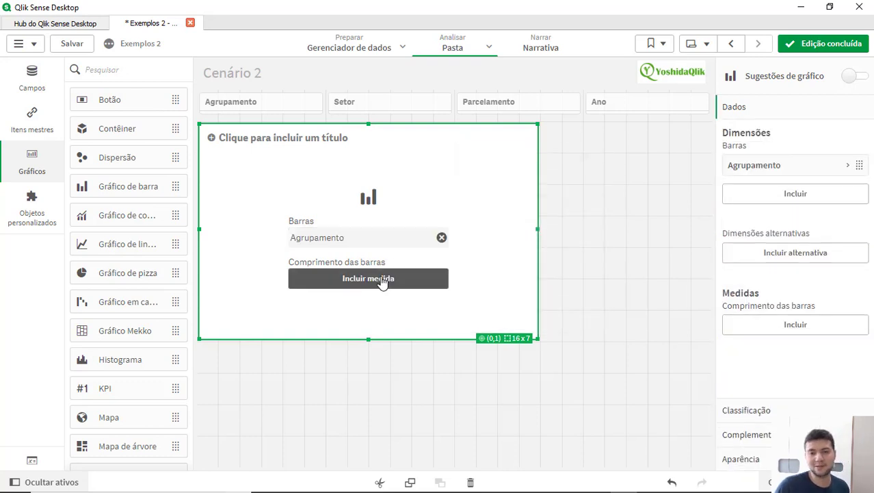
# Add Sum of the Valor field as the bar length measure and widen the chart to 24 x 7 cells
pyautogui.click(383, 283)
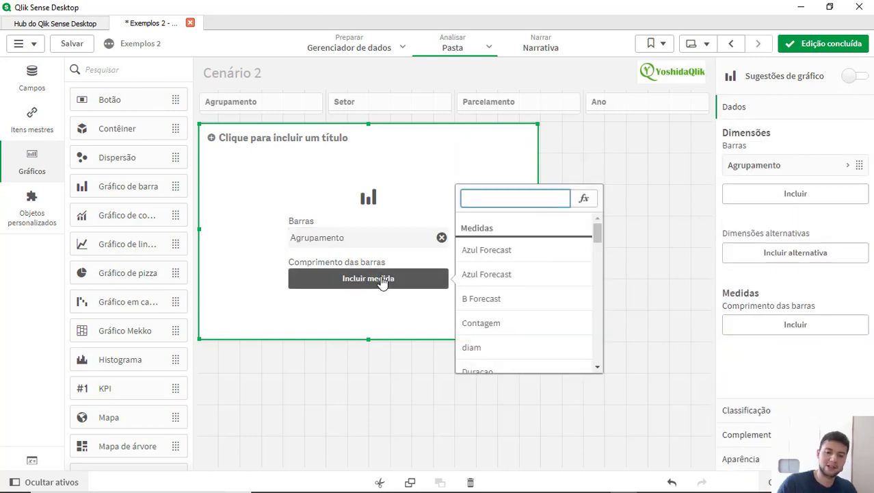
pyautogui.write('valo')
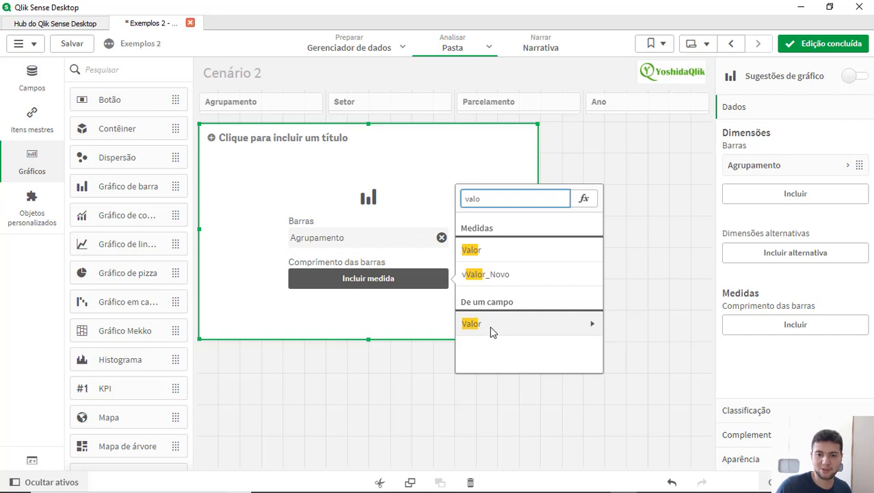
pyautogui.click(490, 327)
pyautogui.click(514, 242)
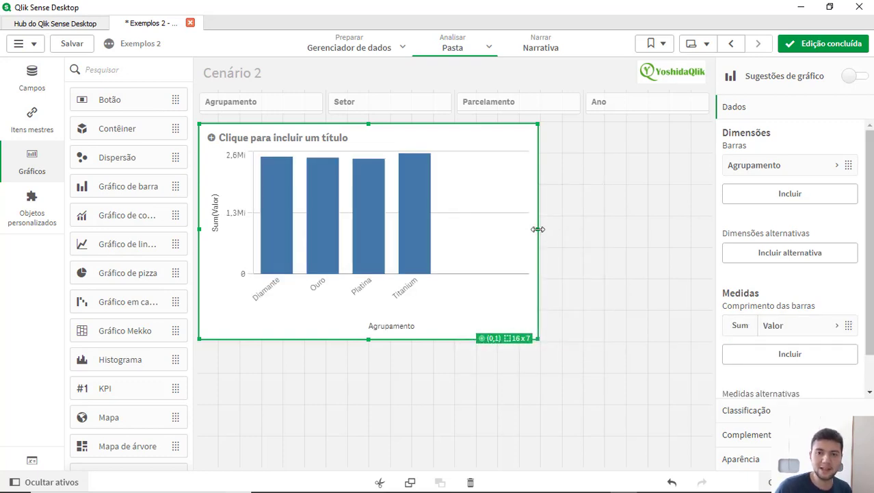
pyautogui.moveTo(538, 229); pyautogui.dragTo(741, 265)
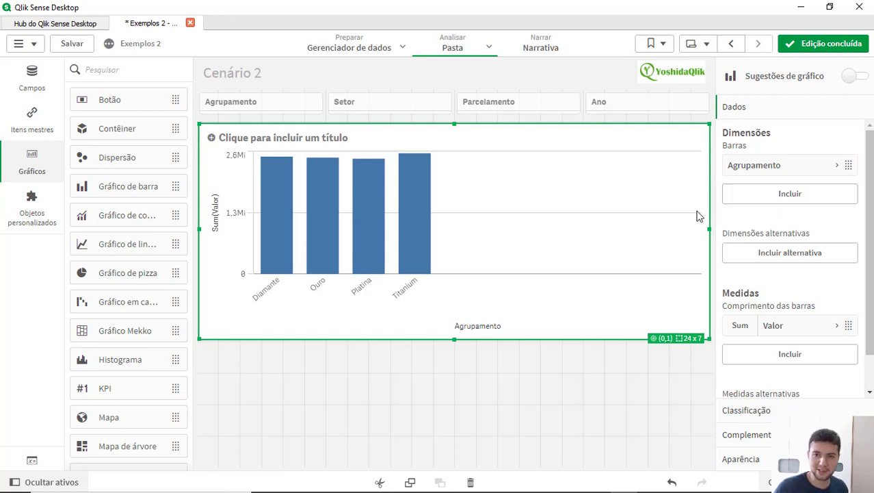
# Try Setor as a second dimension of the bar chart, and remove it again
pyautogui.click(782, 197)
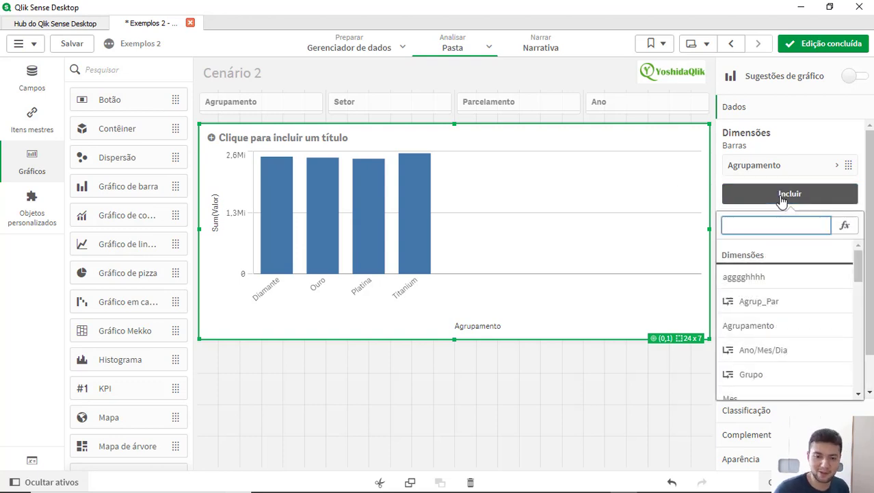
pyautogui.write('seto')
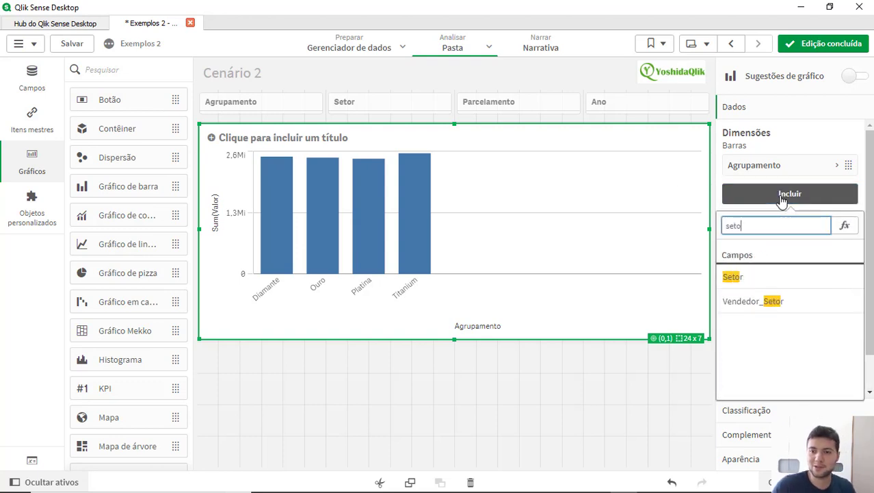
pyautogui.click(764, 277)
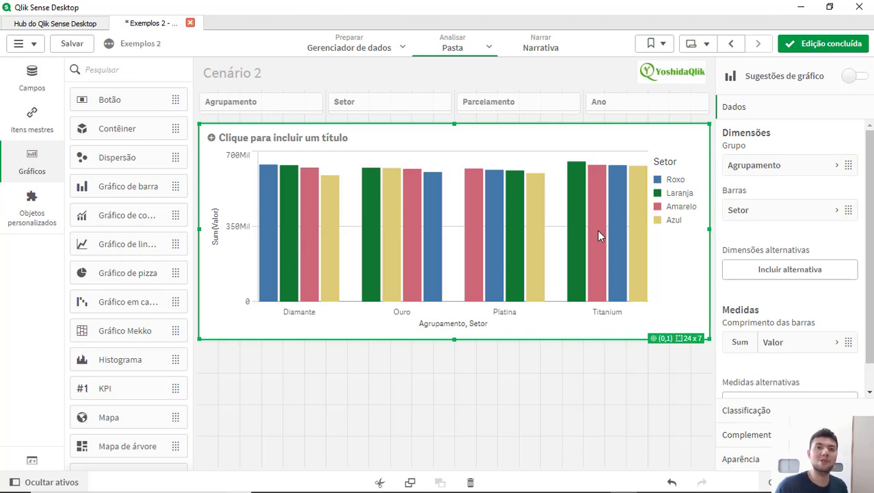
pyautogui.rightClick(776, 213)
pyautogui.click(761, 206)
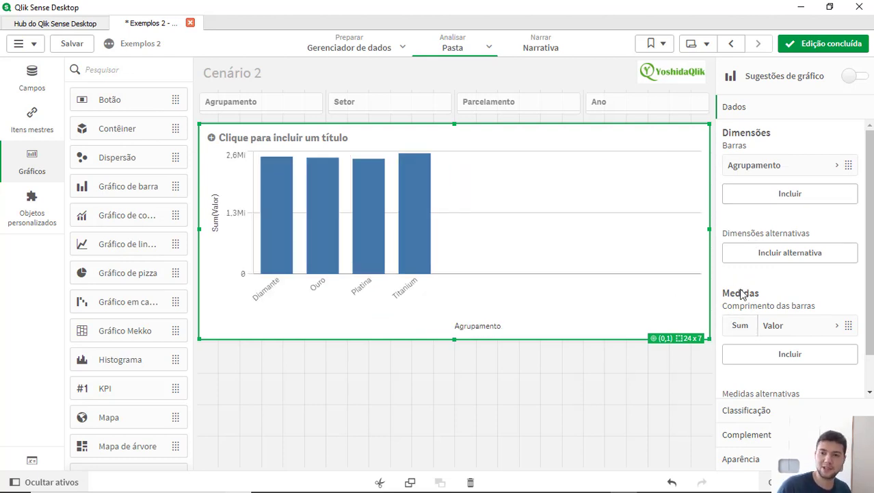
# Add the Setor field as an alternative dimension of the bar chart
pyautogui.click(784, 254)
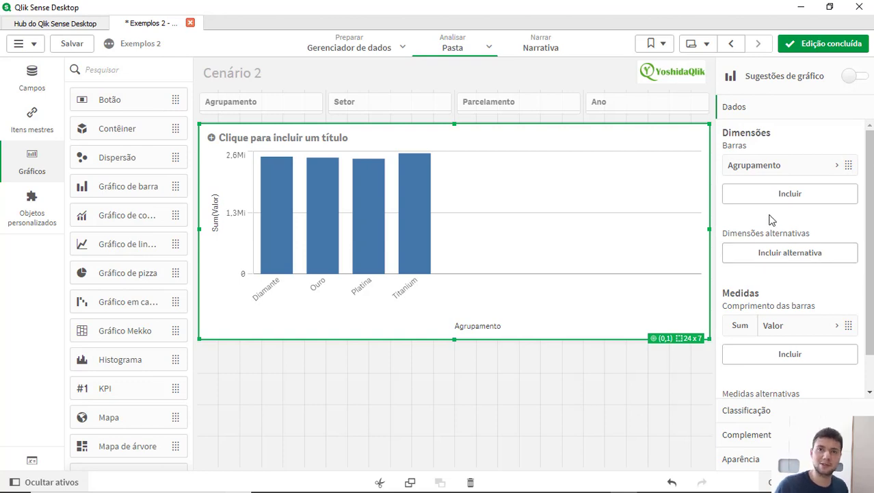
pyautogui.scroll(-1, 787, 254)
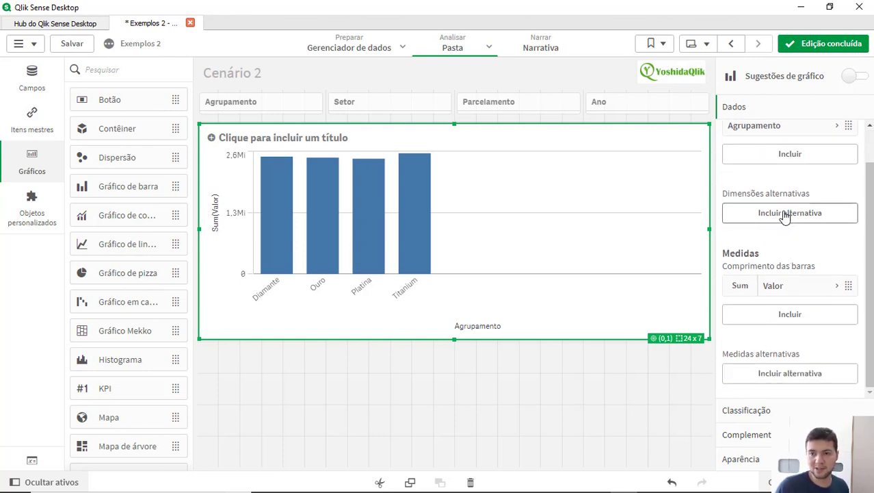
pyautogui.click(787, 216)
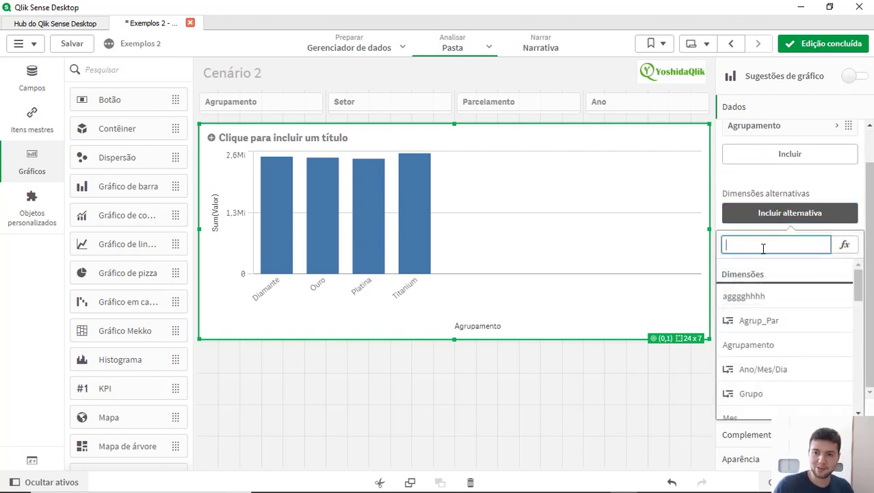
pyautogui.write('setor')
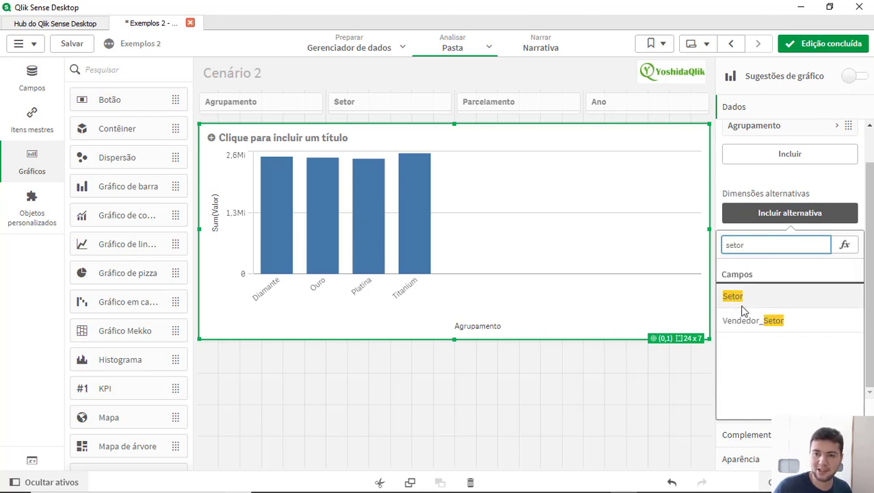
pyautogui.click(743, 308)
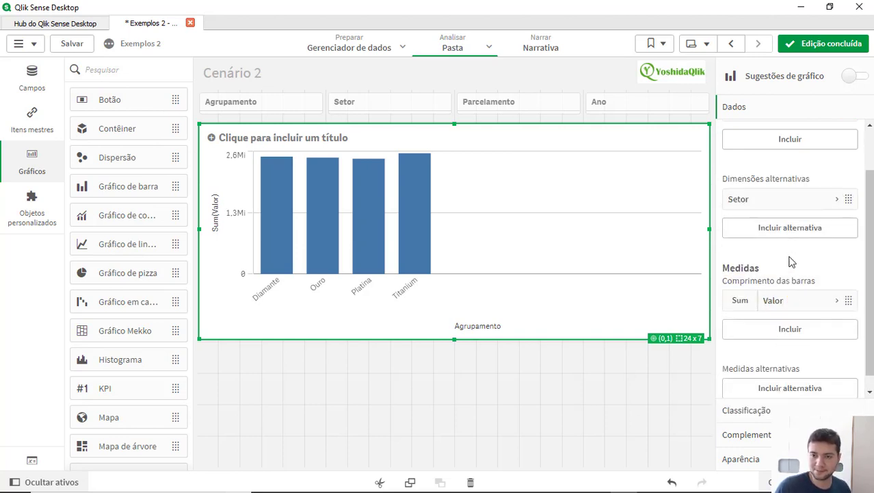
# Add Count(Valor) as an alternative measure of the bar chart
pyautogui.click(773, 378)
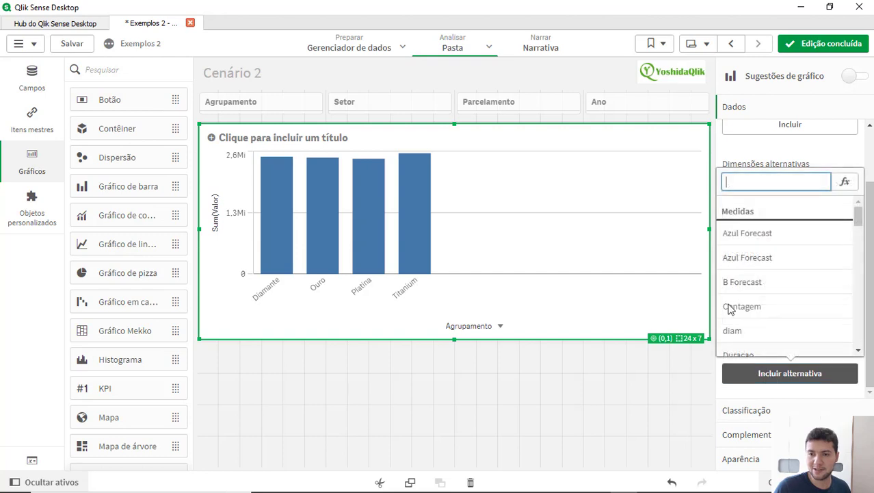
pyautogui.write('cou')
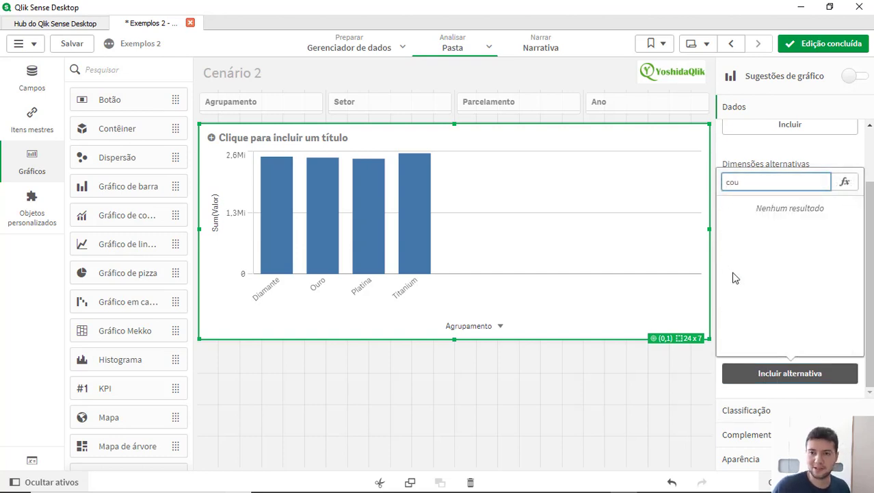
pyautogui.press('BackSpace')
pyautogui.press('BackSpace')
pyautogui.press('BackSpace')
pyautogui.write('valor')
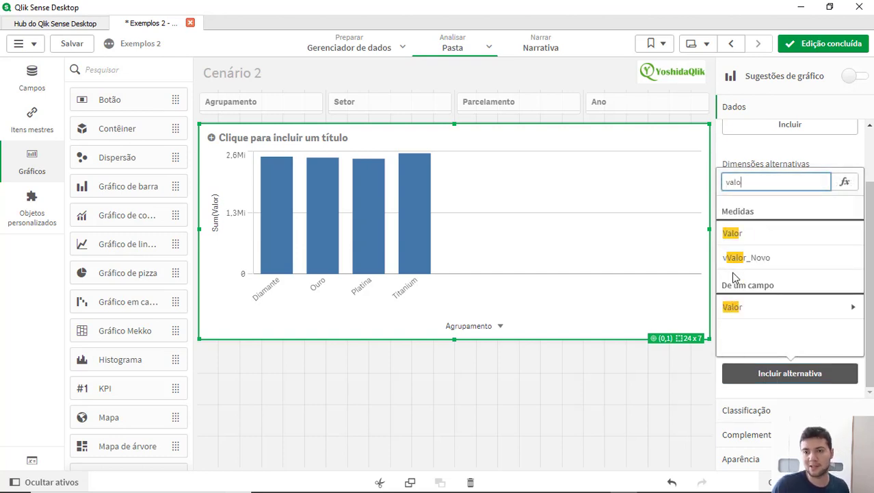
pyautogui.click(790, 312)
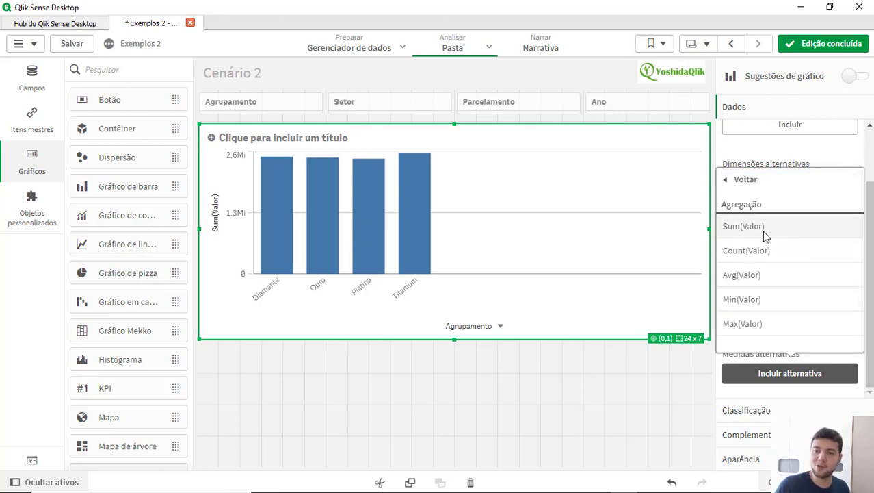
pyautogui.click(766, 253)
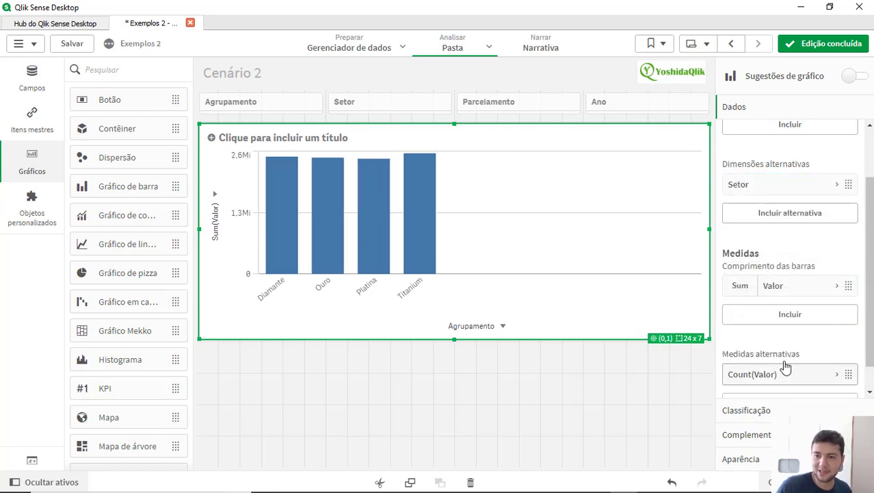
# Label the alternative measure Count(Valor) as Contagem
pyautogui.click(782, 375)
pyautogui.click(757, 272)
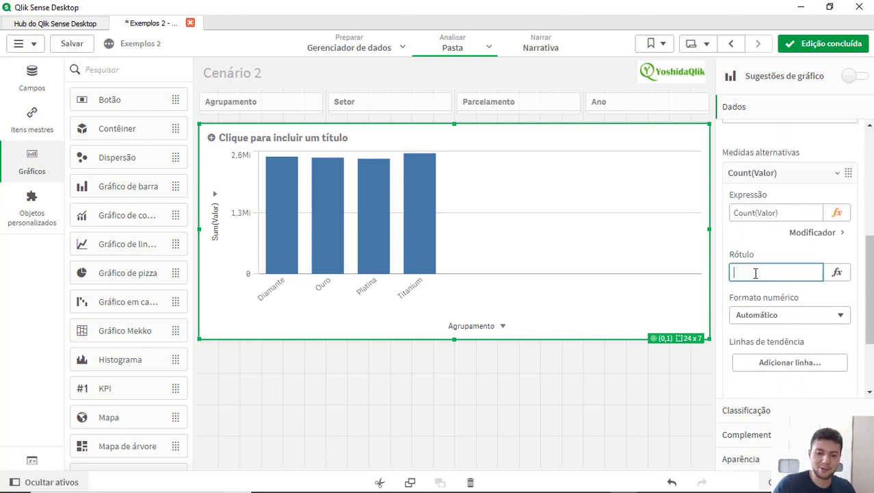
pyautogui.write('Contagem')
pyautogui.scroll(5, 753, 294)
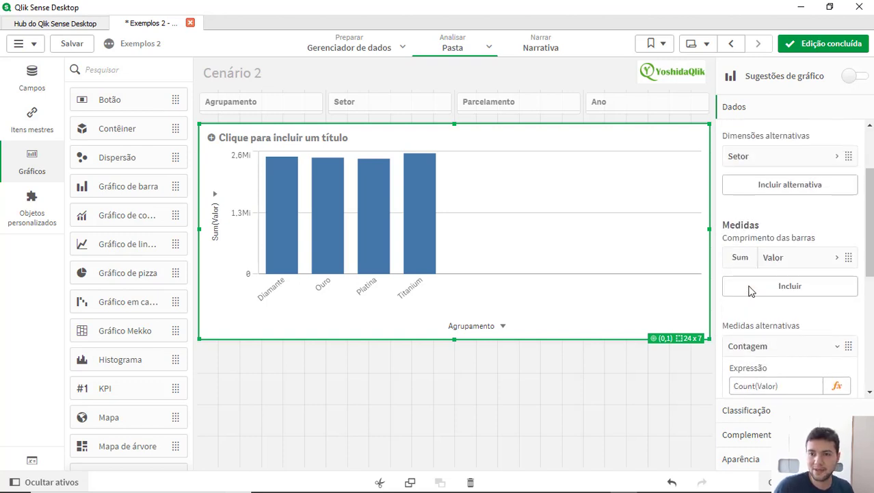
# Label the bar length measure Sum(Valor) as Soma and finish editing the sheet
pyautogui.click(791, 342)
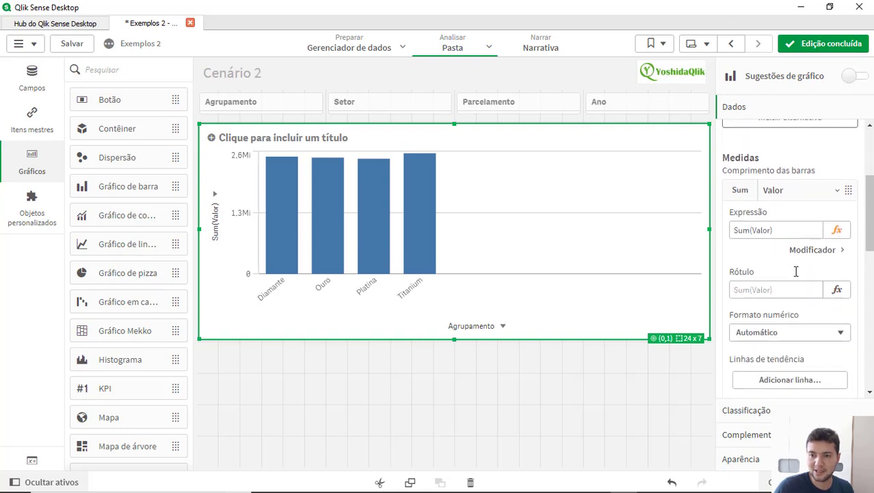
pyautogui.click(753, 281)
pyautogui.write('SOma')
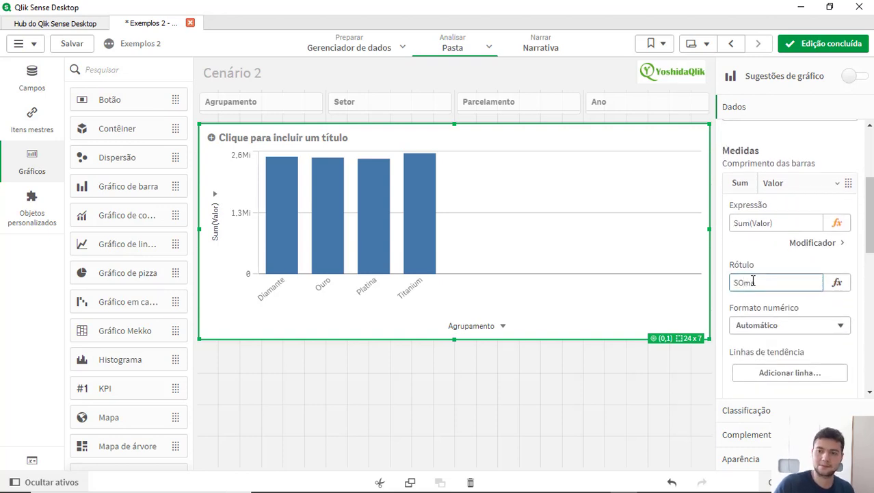
pyautogui.write('o')
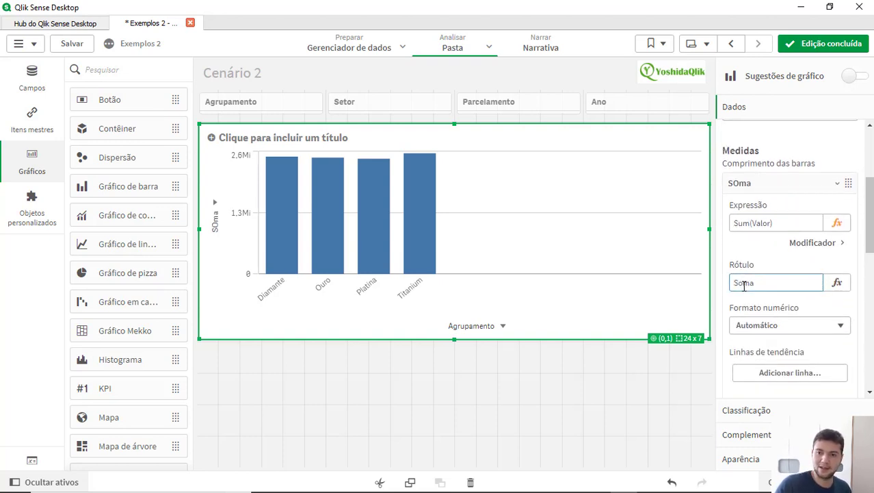
pyautogui.click(808, 48)
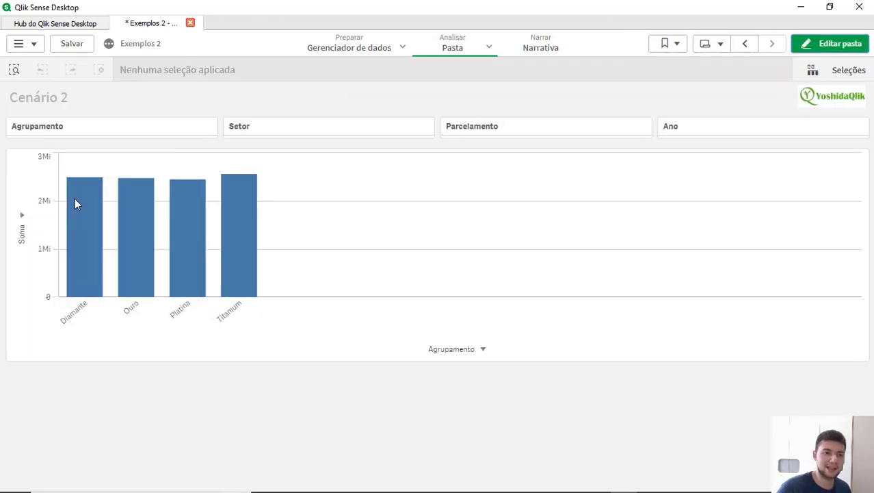
# Compare the chart's measures by switching between Contagem and Soma twice, ending on Soma
pyautogui.click(22, 232)
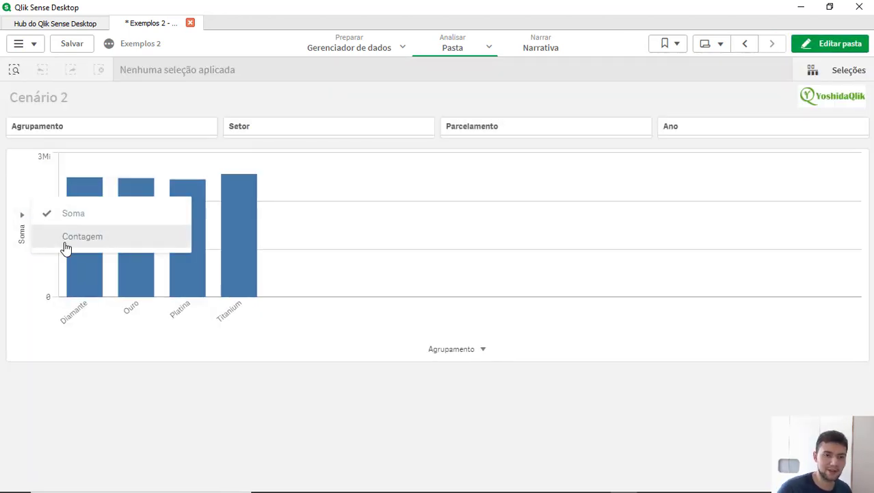
pyautogui.click(63, 245)
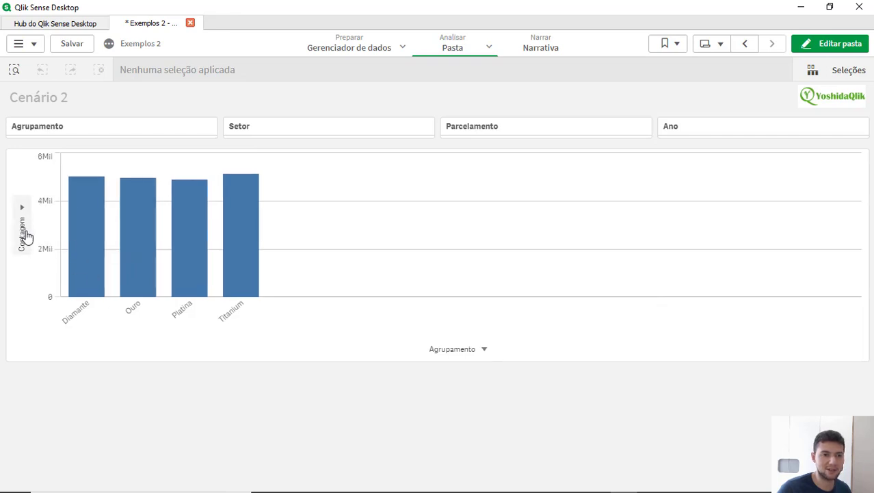
pyautogui.click(23, 234)
pyautogui.click(68, 236)
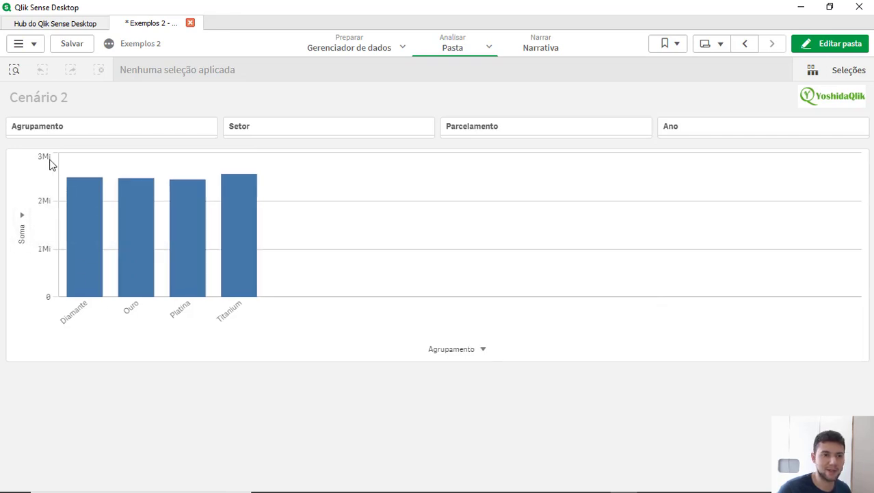
pyautogui.click(23, 234)
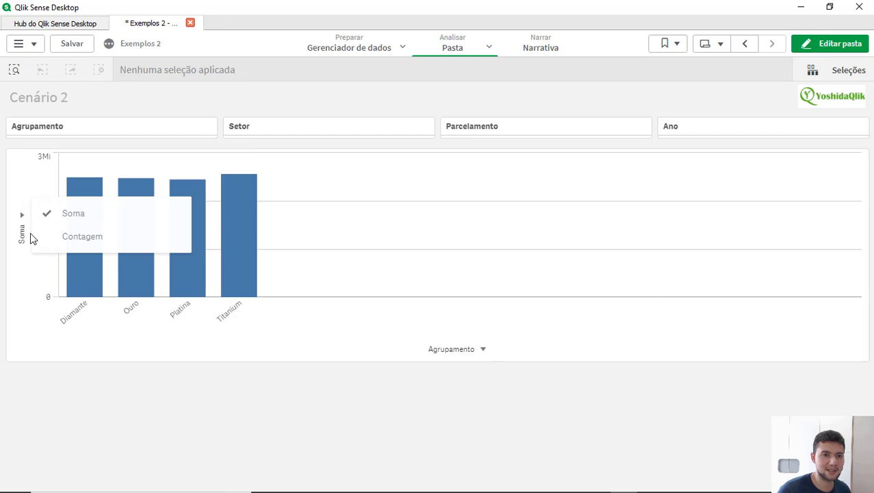
pyautogui.click(85, 239)
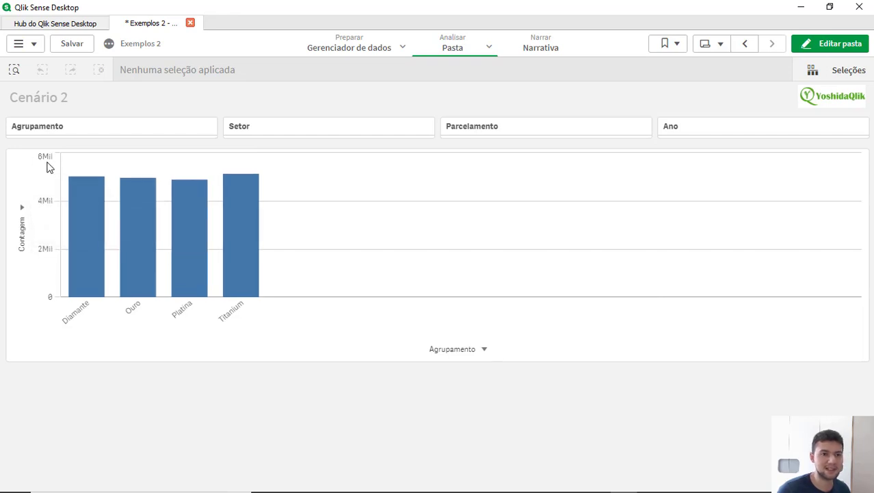
pyautogui.click(24, 234)
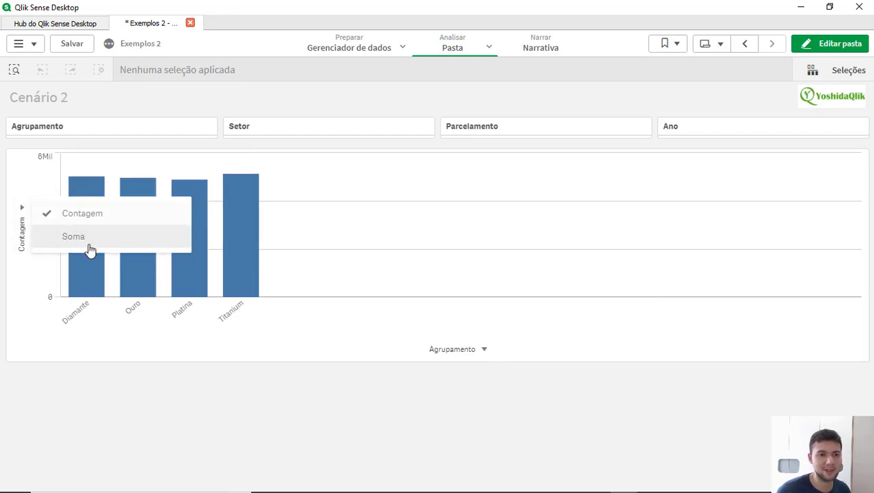
pyautogui.click(89, 249)
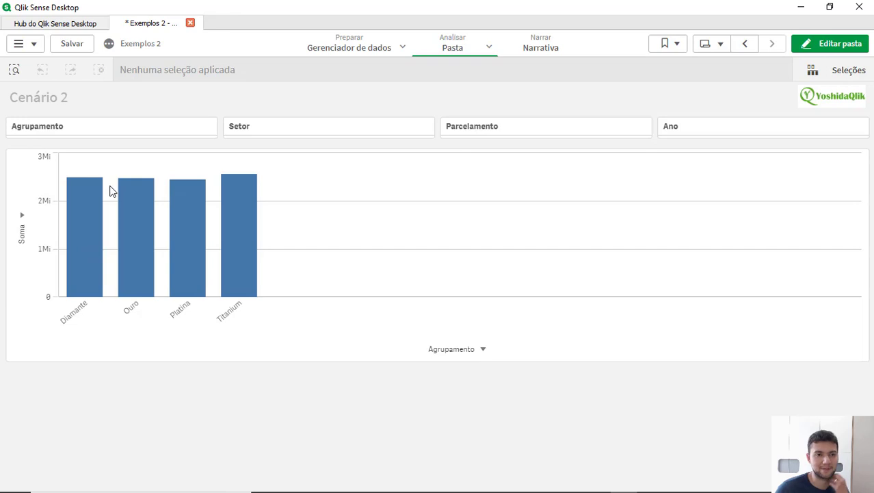
# View the chart by the alternative dimension Setor, and return it to Agrupamento
pyautogui.click(452, 349)
pyautogui.click(424, 325)
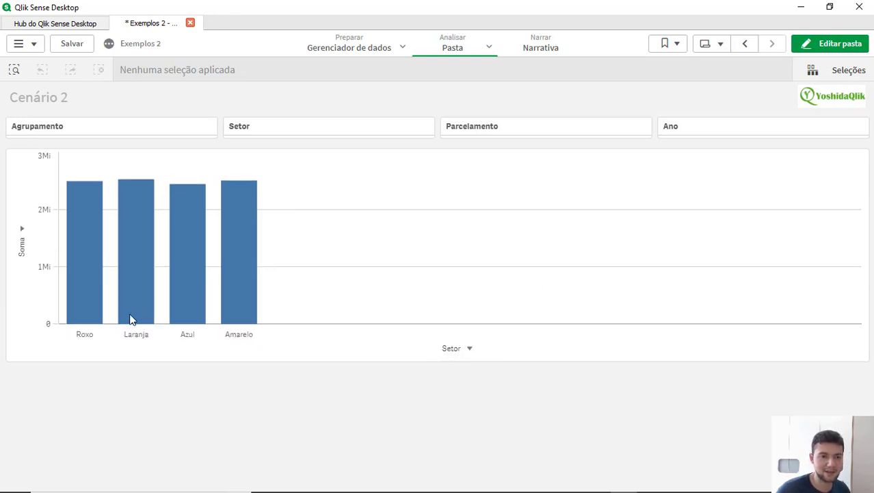
pyautogui.click(465, 354)
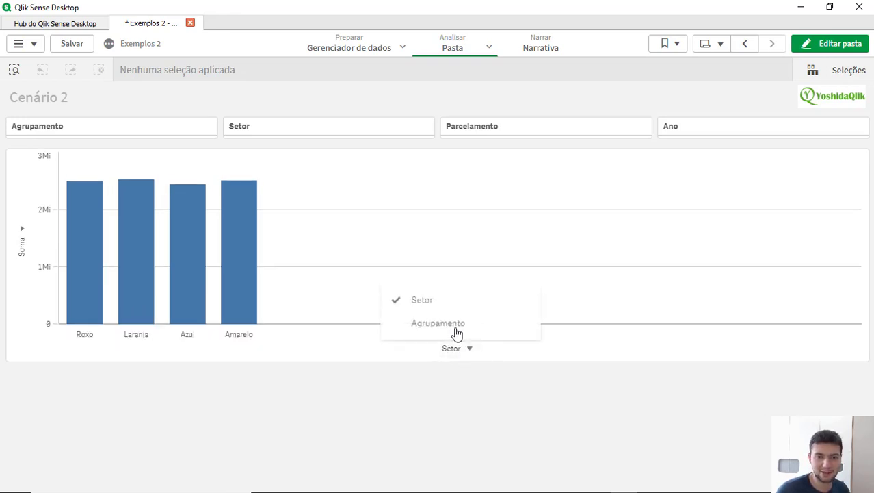
pyautogui.click(449, 326)
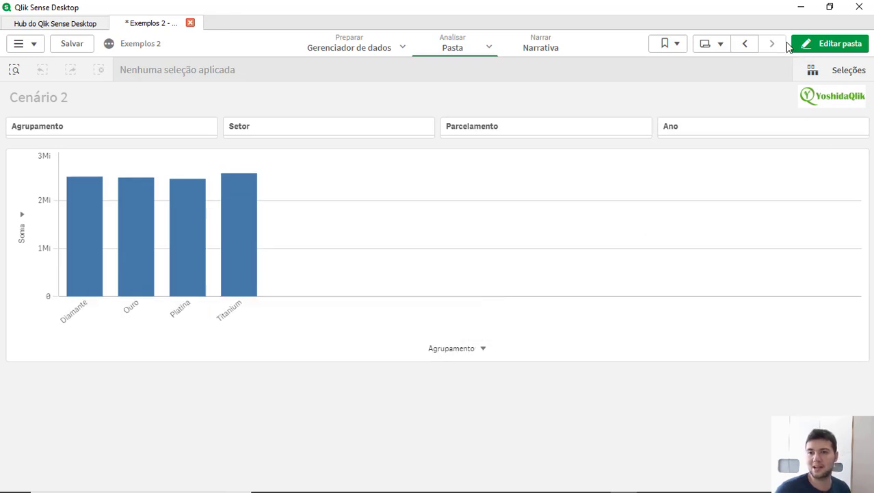
# Resume sheet editing with the pending chart changes applied, and set Agrupamento's sorting to custom with numeric order Decrescente
pyautogui.click(821, 45)
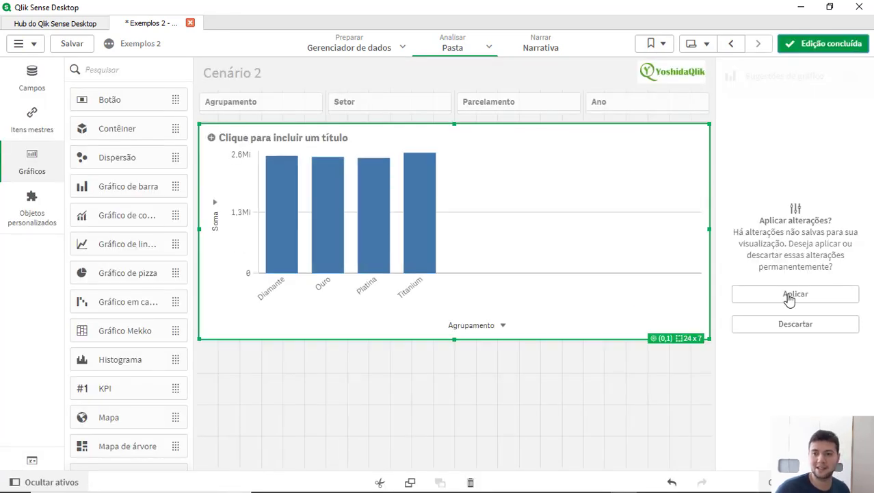
pyautogui.click(791, 296)
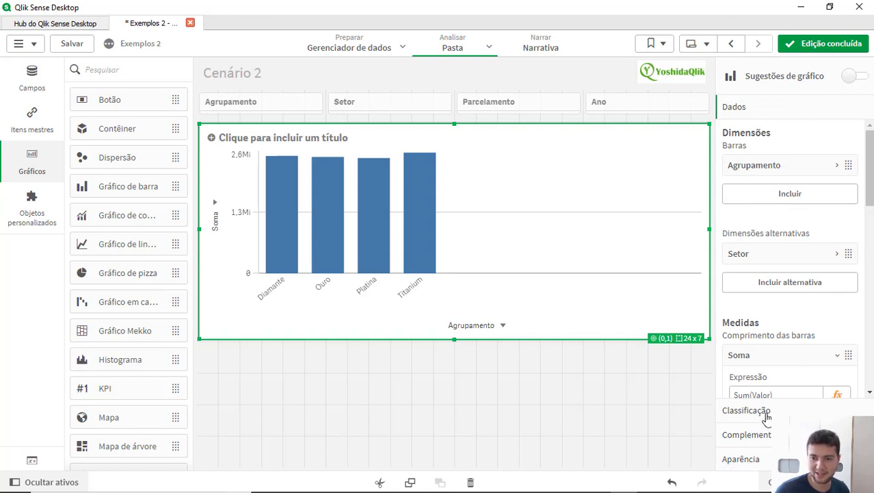
pyautogui.click(764, 414)
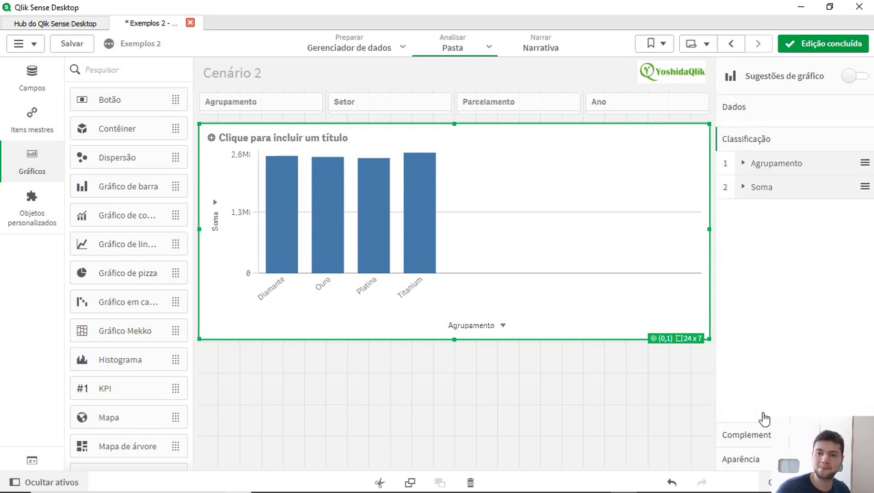
pyautogui.click(773, 155)
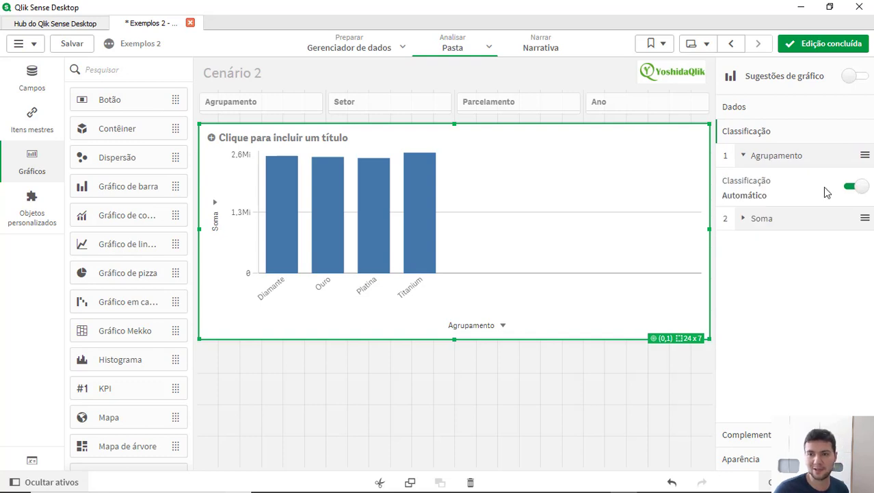
pyautogui.click(850, 186)
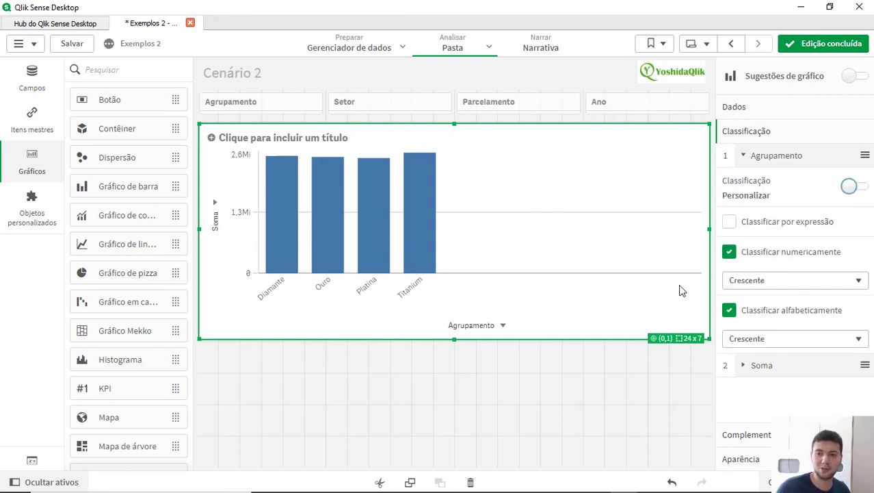
pyautogui.click(773, 279)
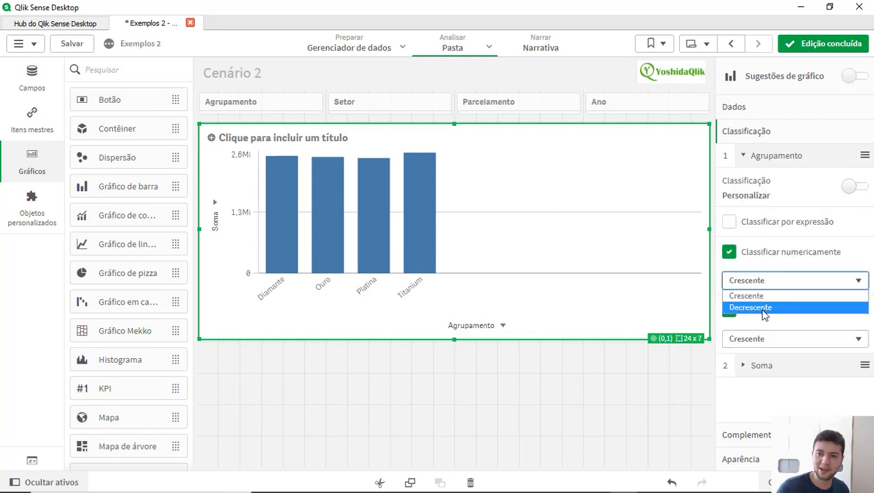
pyautogui.click(765, 309)
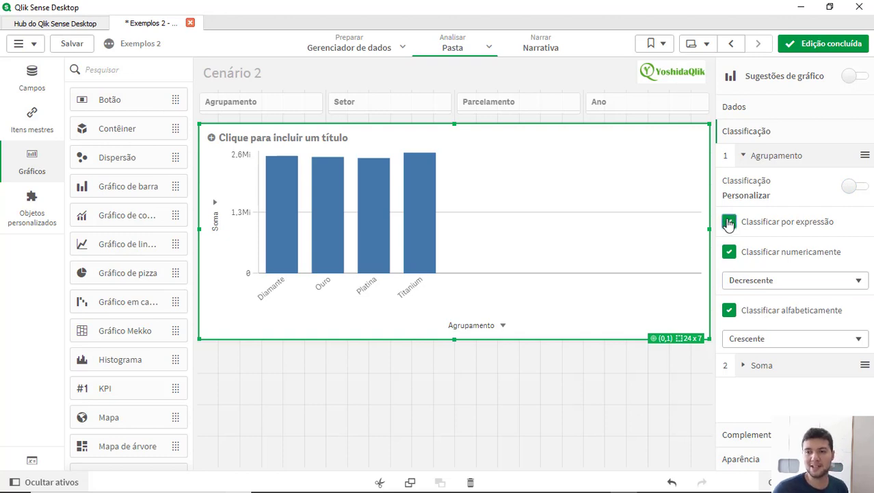
# Sort the Agrupamento dimension by the expression sum(Valor) in Decrescente order
pyautogui.click(730, 223)
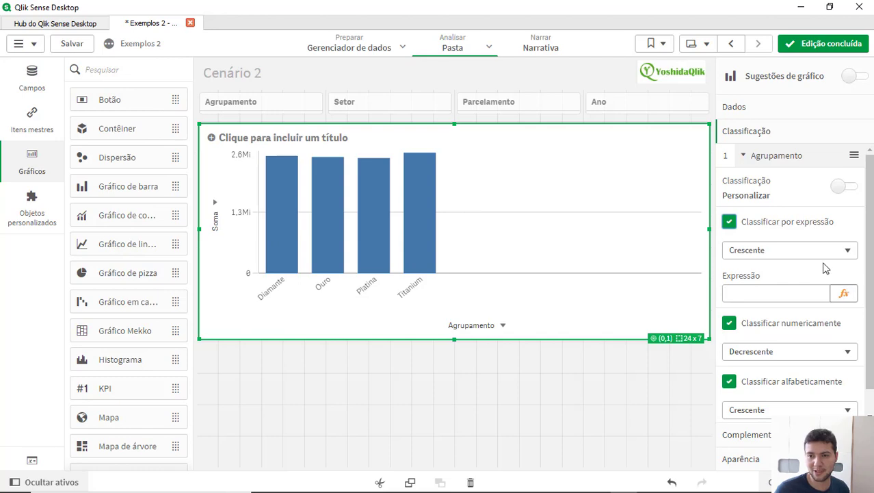
pyautogui.click(807, 253)
pyautogui.click(794, 277)
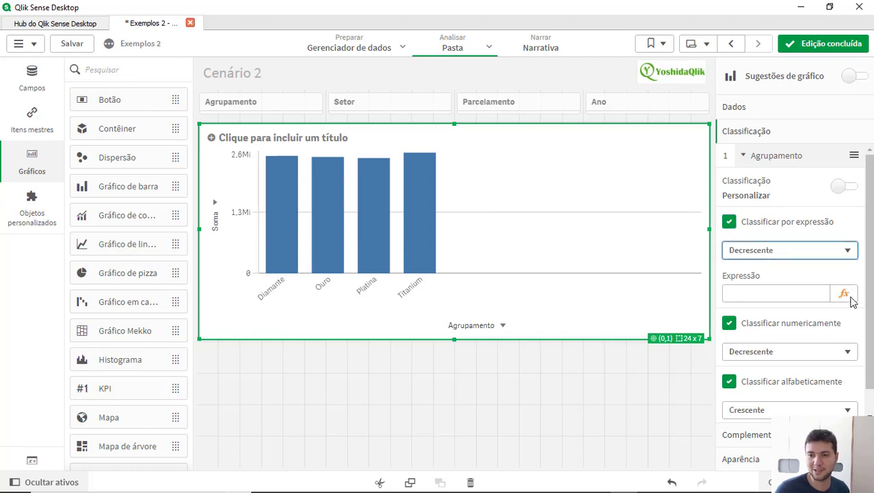
pyautogui.click(851, 297)
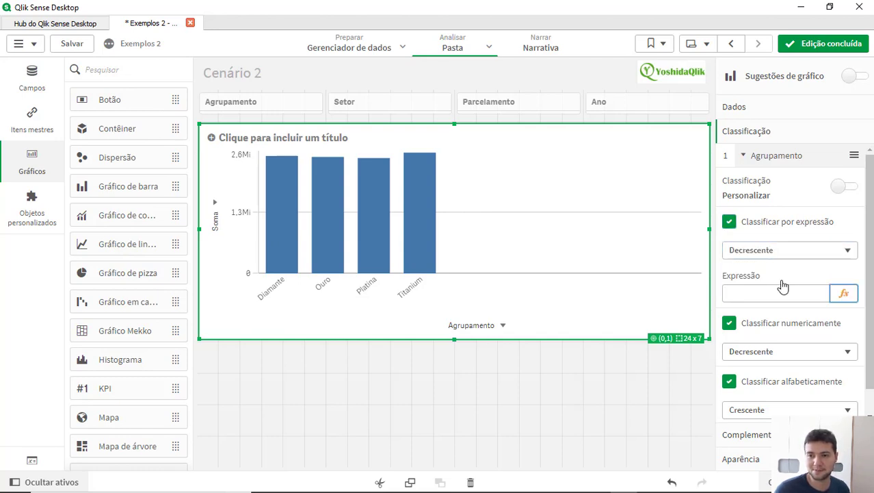
pyautogui.click(843, 294)
pyautogui.write('sum')
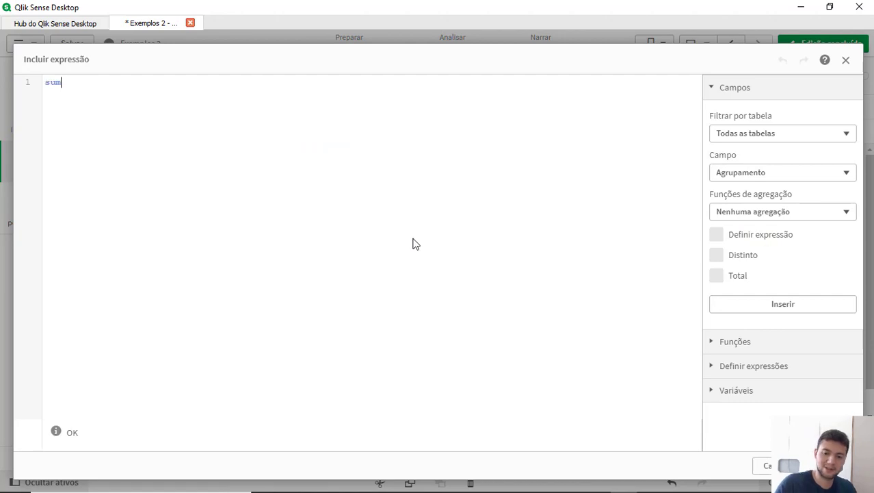
pyautogui.write('(Valor')
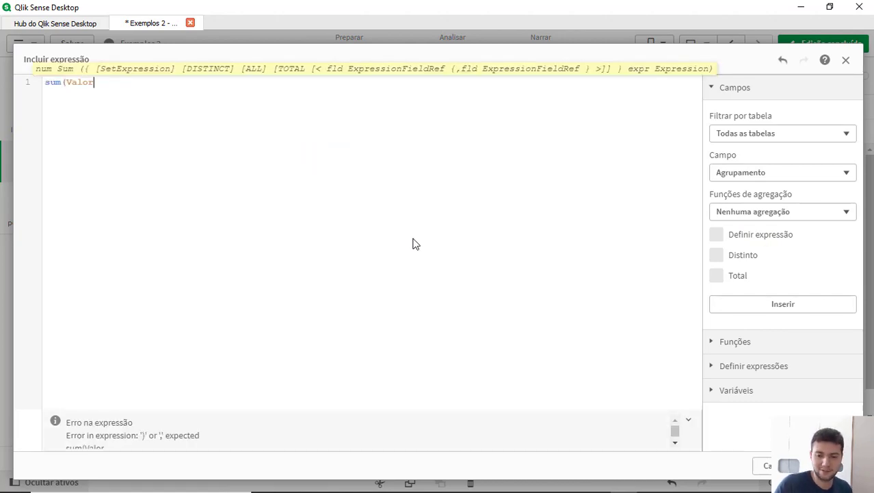
pyautogui.click(831, 465)
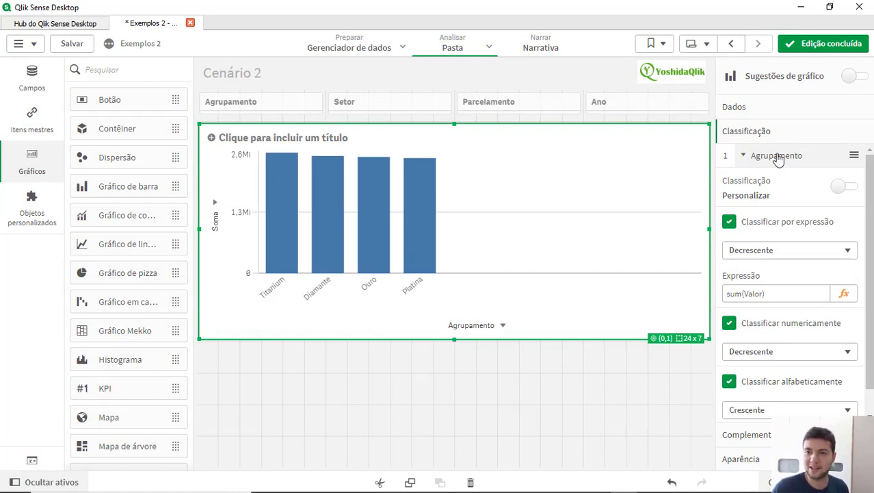
pyautogui.click(780, 155)
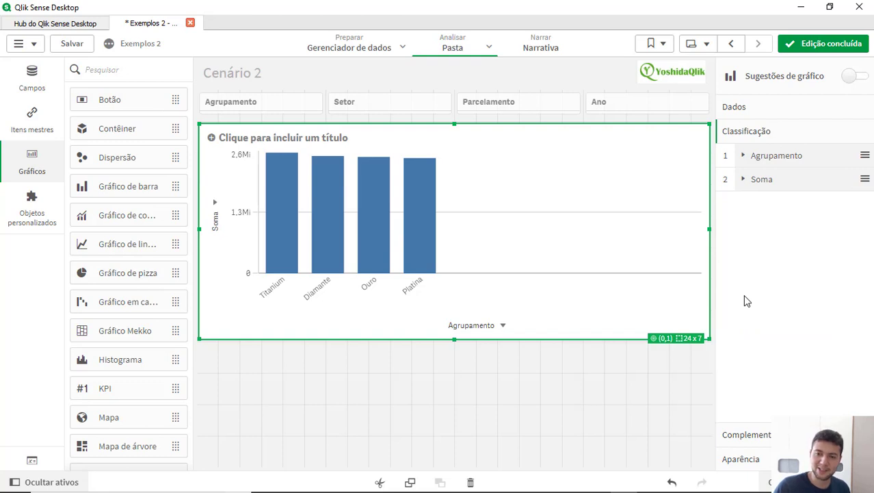
# Set the bar chart's calculation condition to the expression GetSelectedCount(Agrupamento)
pyautogui.moveTo(769, 181); pyautogui.dragTo(768, 203)
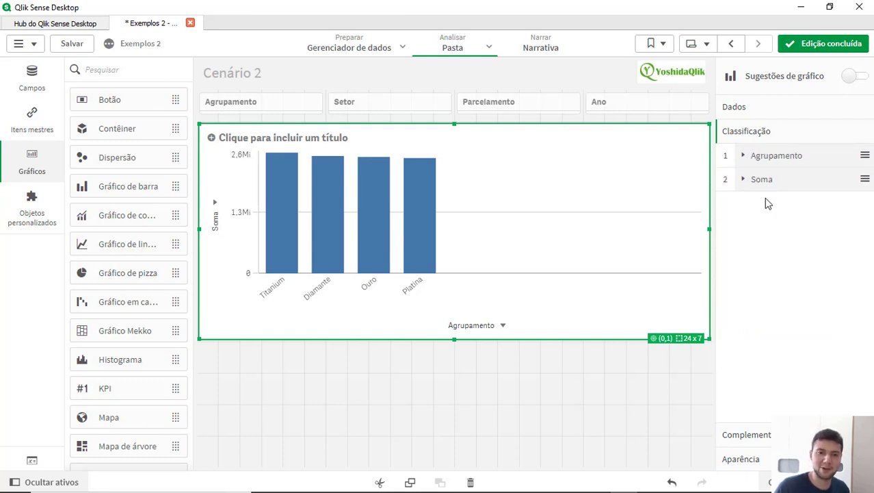
pyautogui.click(767, 436)
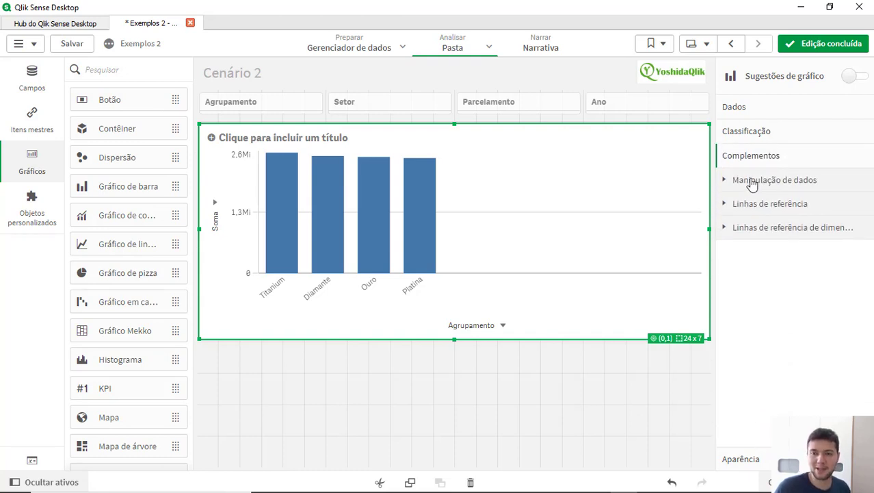
pyautogui.click(752, 183)
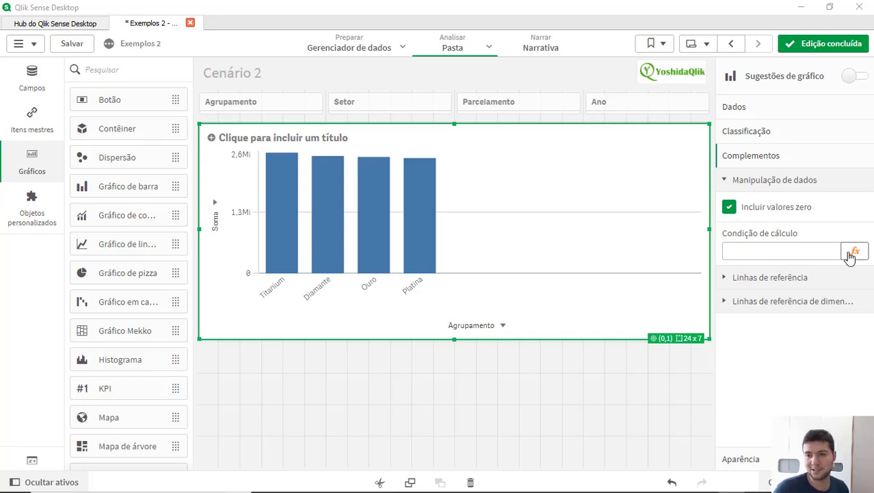
pyautogui.click(852, 252)
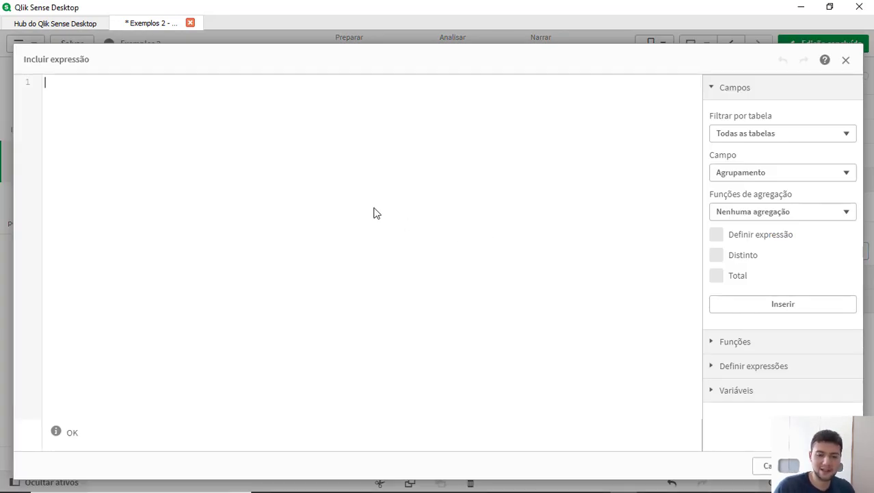
pyautogui.write('get')
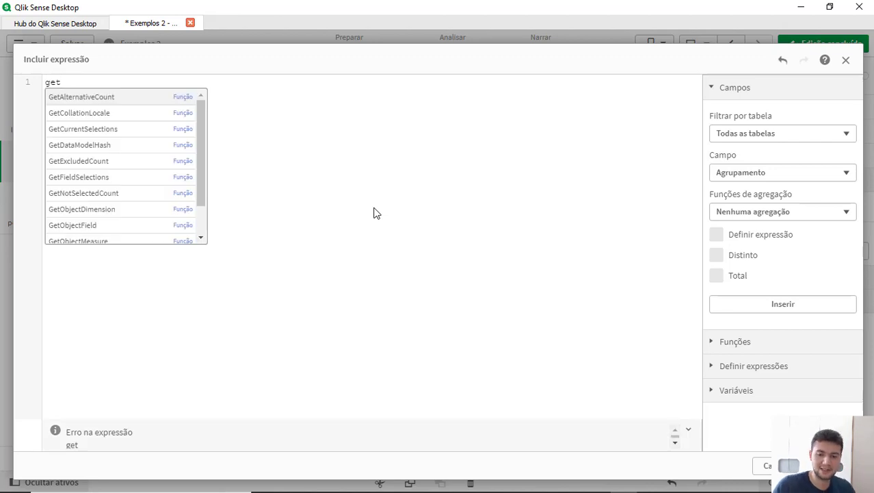
pyautogui.write('sel')
pyautogui.press('Return')
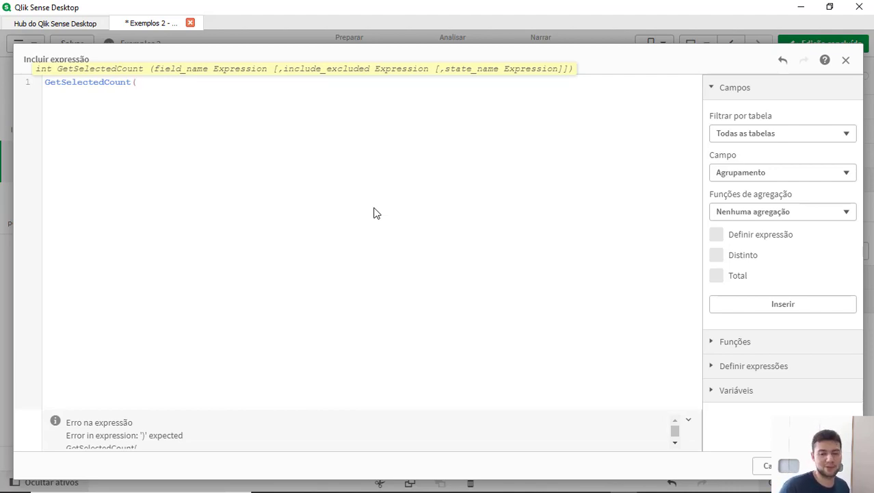
pyautogui.write('agru')
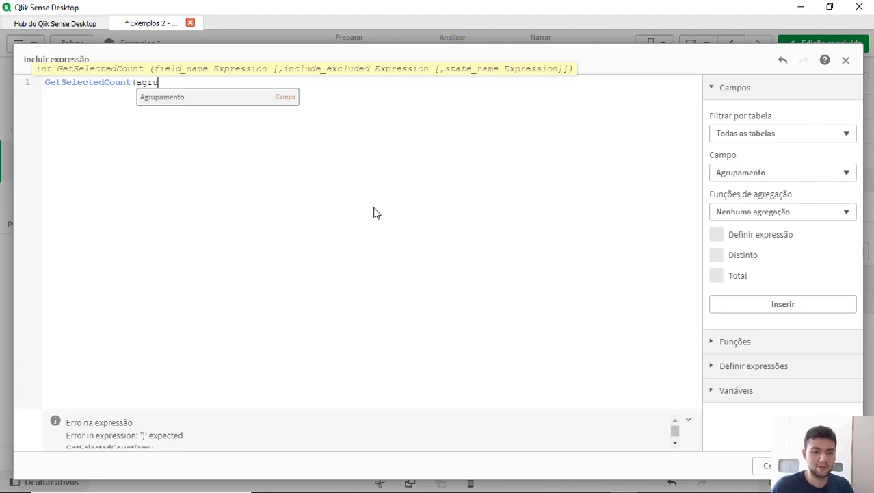
pyautogui.press('Return')
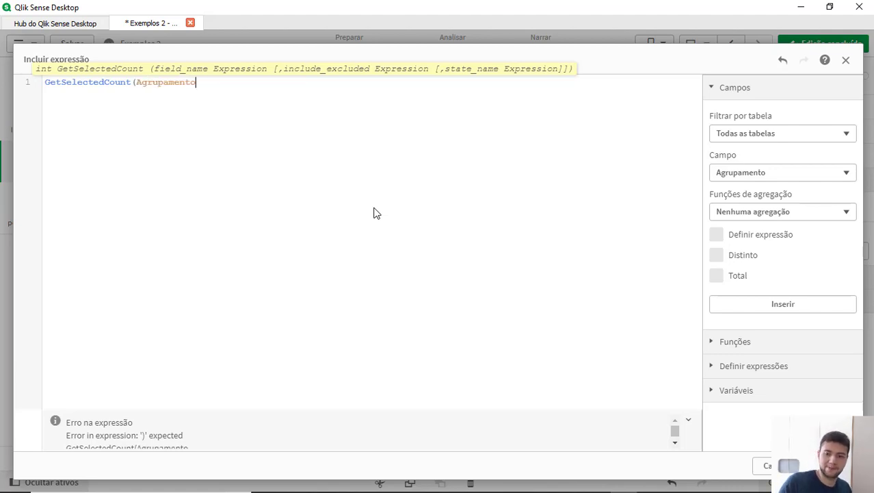
pyautogui.write(')')
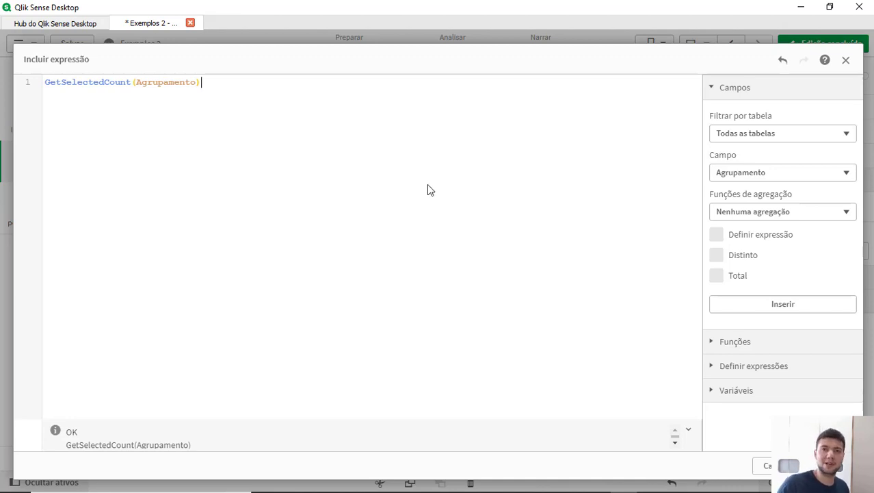
pyautogui.click(831, 465)
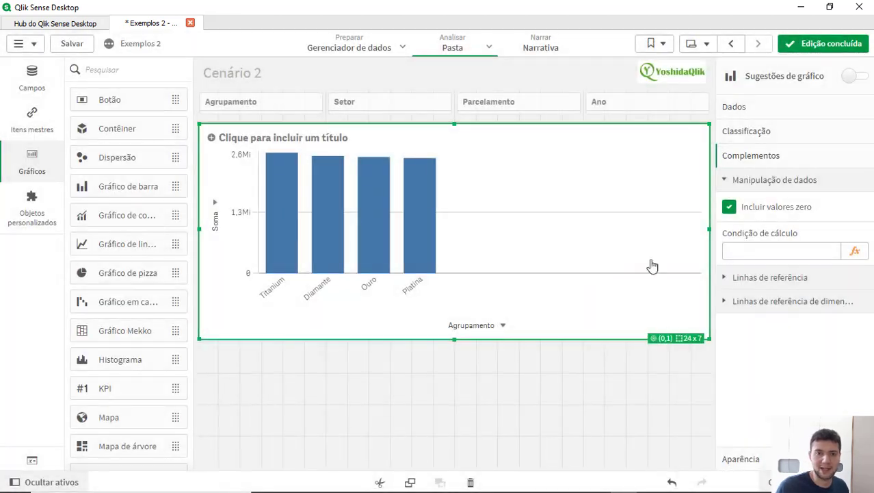
# Finish editing the sheet and filter Agrupamento by Ouro
pyautogui.click(812, 47)
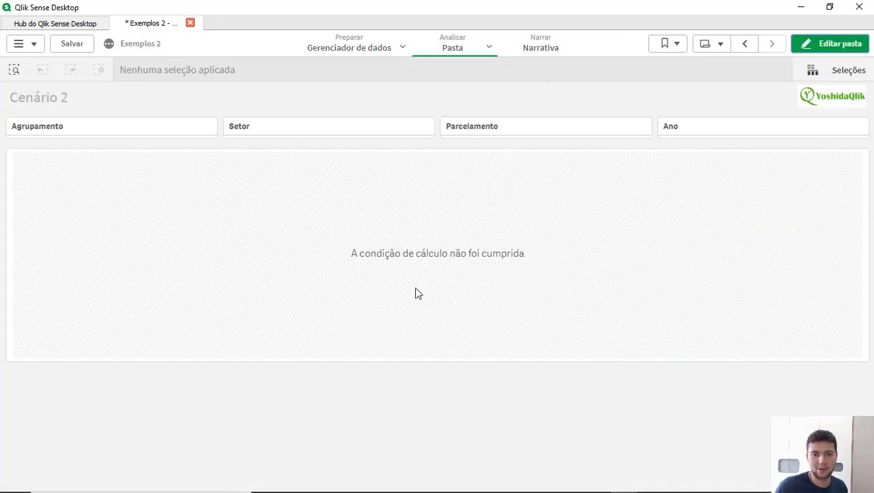
pyautogui.click(170, 134)
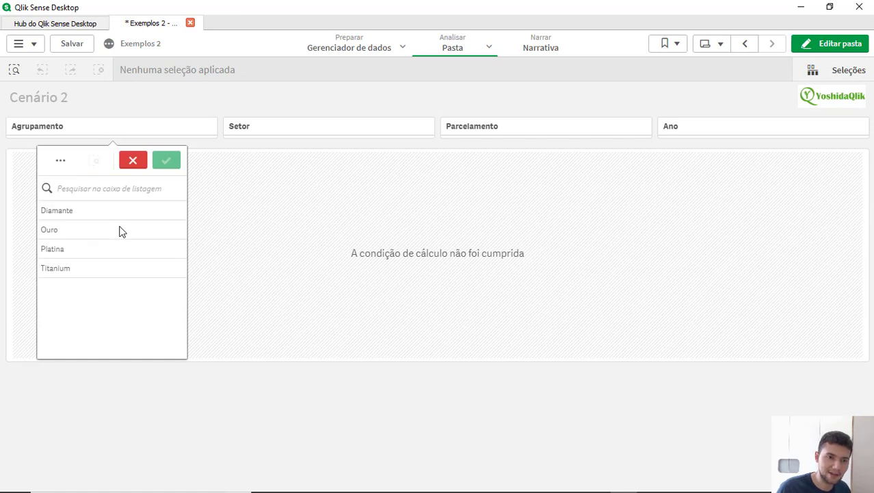
pyautogui.click(98, 232)
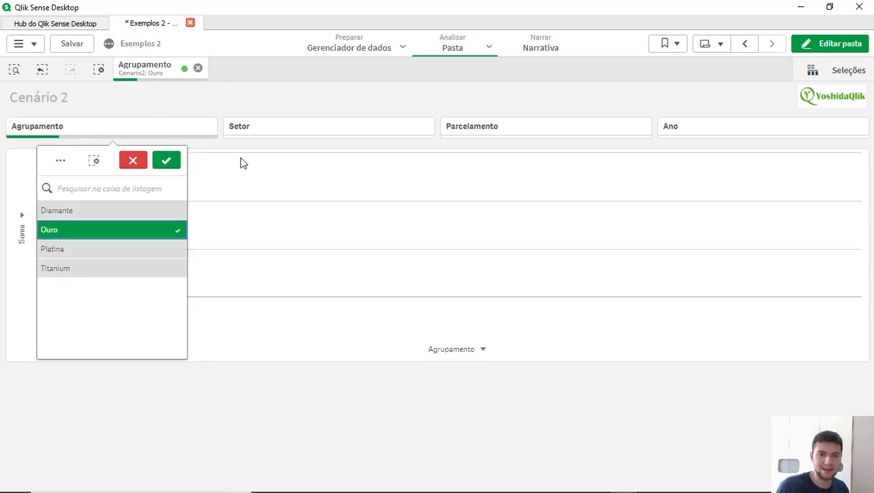
pyautogui.click(167, 161)
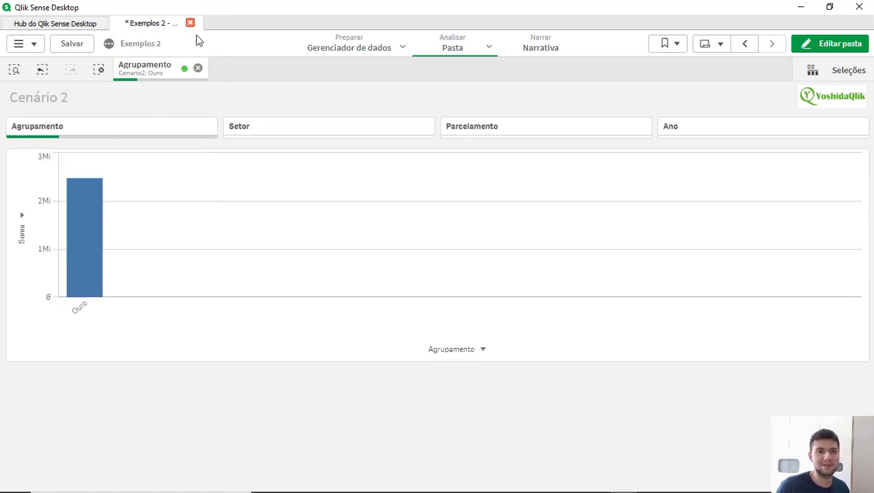
# Switch the chart to the alternative dimension Setor and clear the Agrupamento selection
pyautogui.click(460, 350)
pyautogui.click(436, 326)
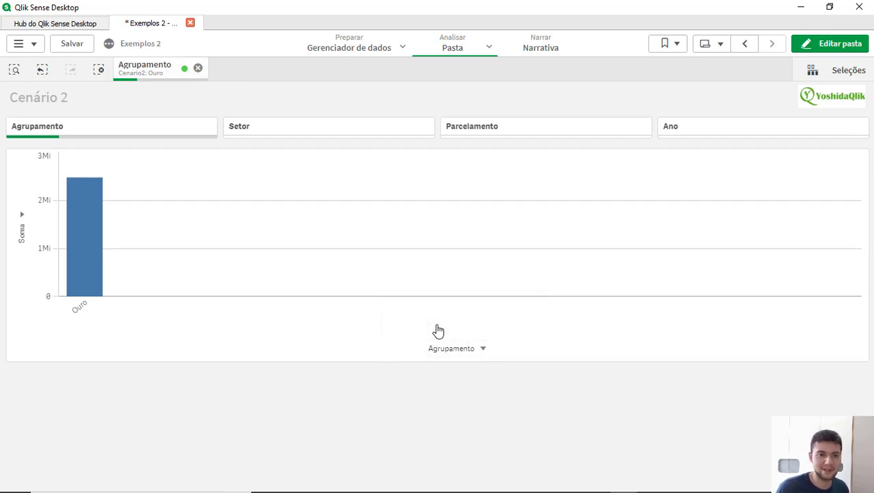
pyautogui.click(197, 68)
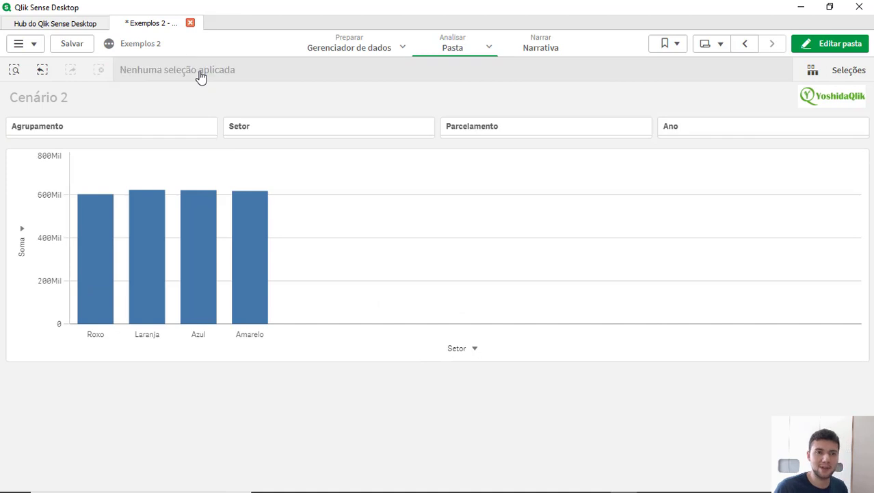
# Reapply the Ouro selection in the Agrupamento filter and confirm it
pyautogui.click(131, 136)
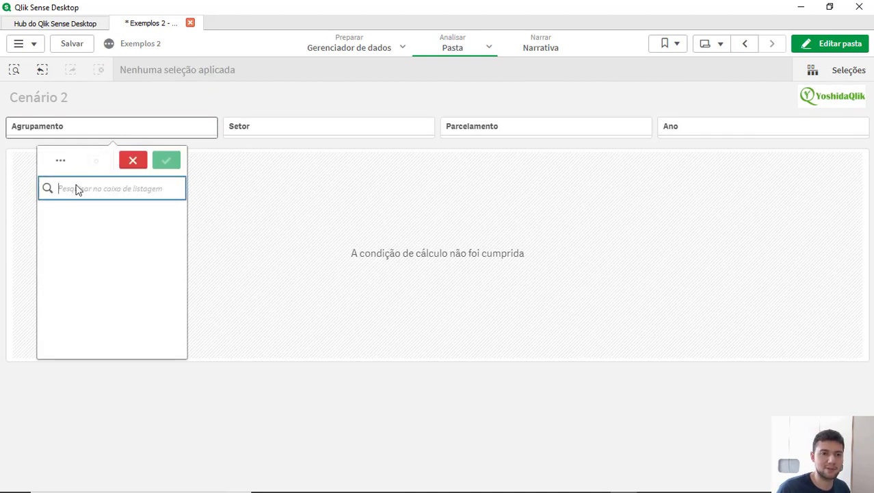
pyautogui.click(103, 233)
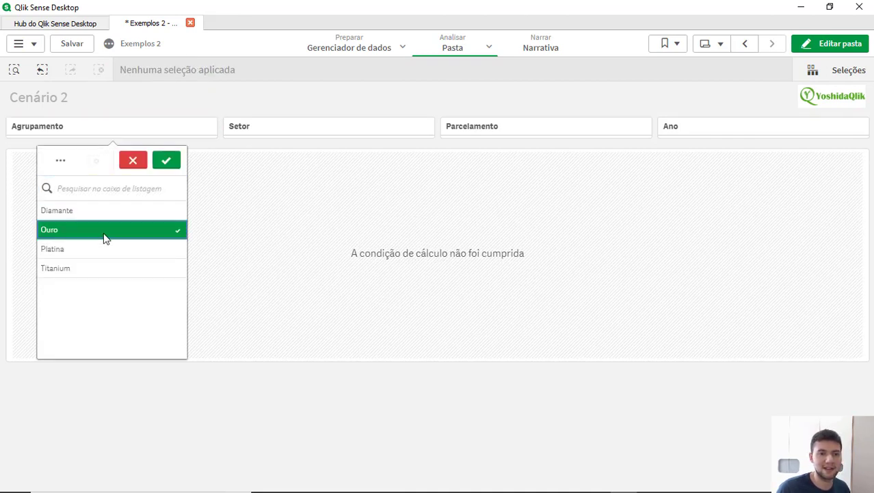
pyautogui.click(168, 164)
# Resume editing the sheet and apply the bar chart's pending visualization changes
pyautogui.click(836, 43)
pyautogui.click(629, 192)
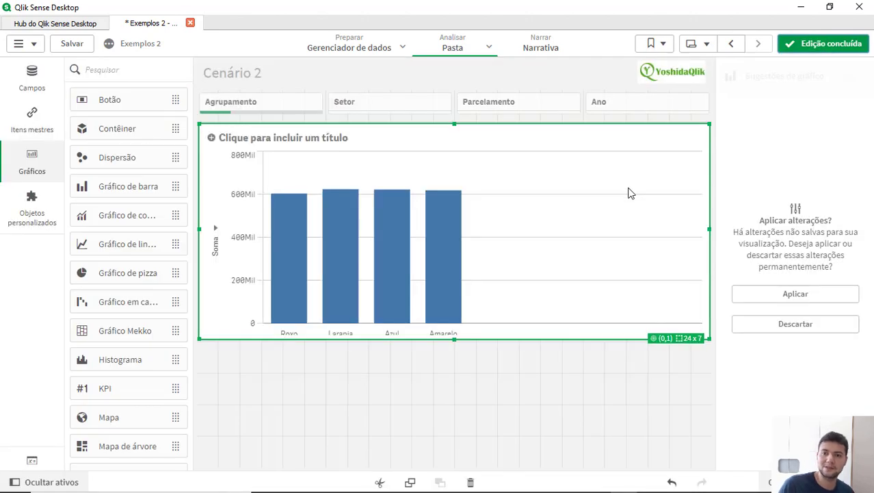
pyautogui.click(814, 303)
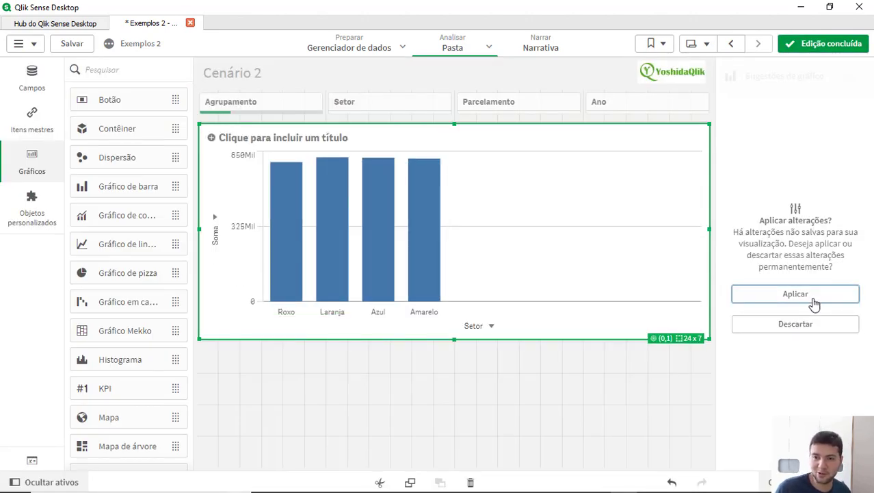
# Add a measure reference line to the bar chart and label it Meta
pyautogui.click(772, 323)
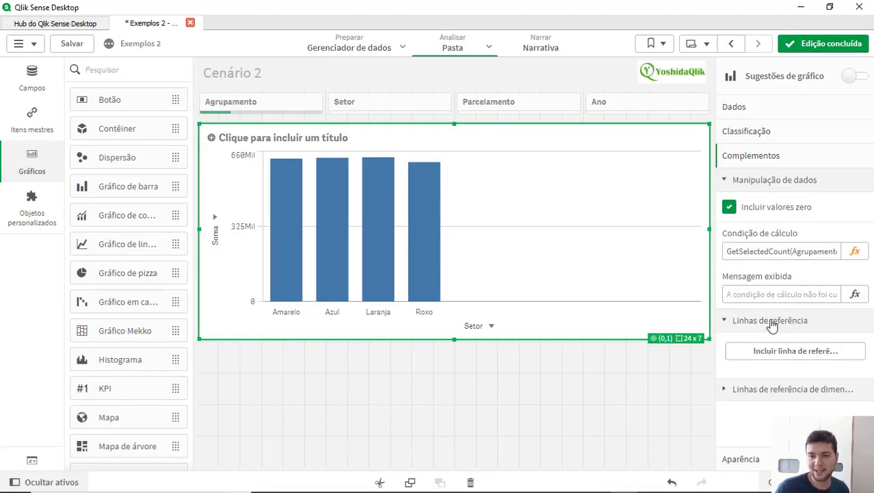
pyautogui.click(792, 351)
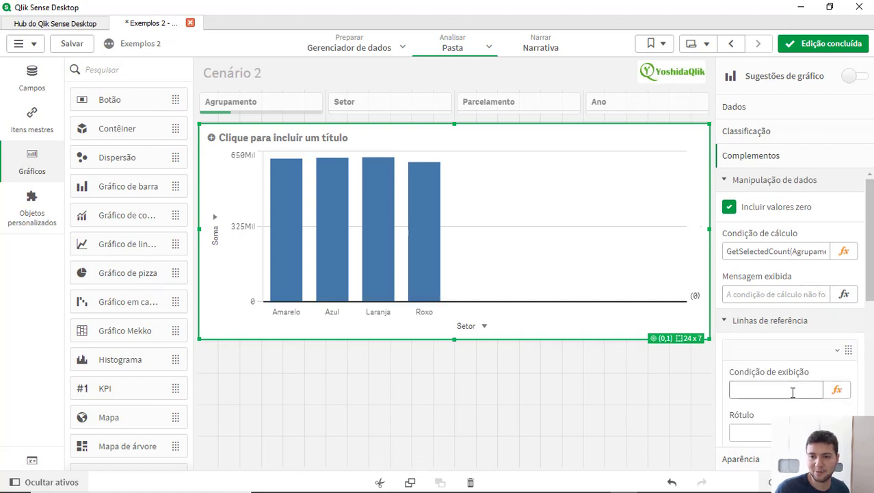
pyautogui.scroll(-2, 793, 392)
pyautogui.click(762, 350)
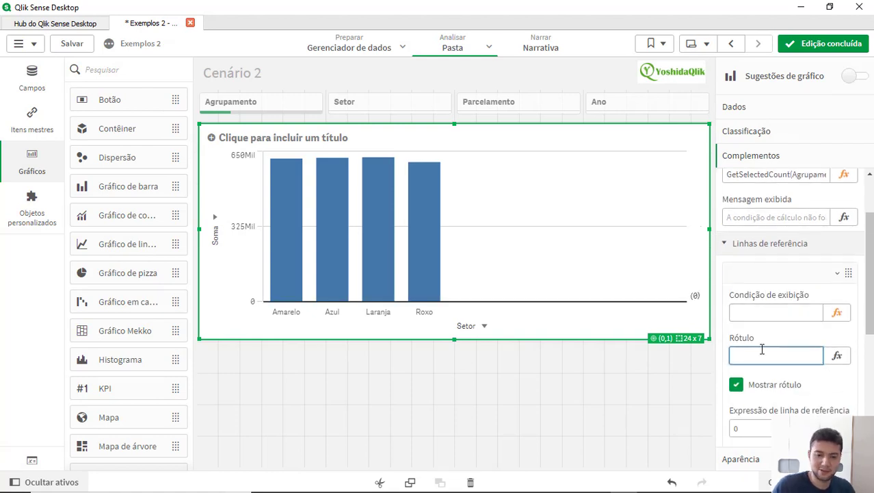
pyautogui.write('Meta')
# Try 500000 as the Meta reference line's display condition and clear that condition again
pyautogui.click(780, 312)
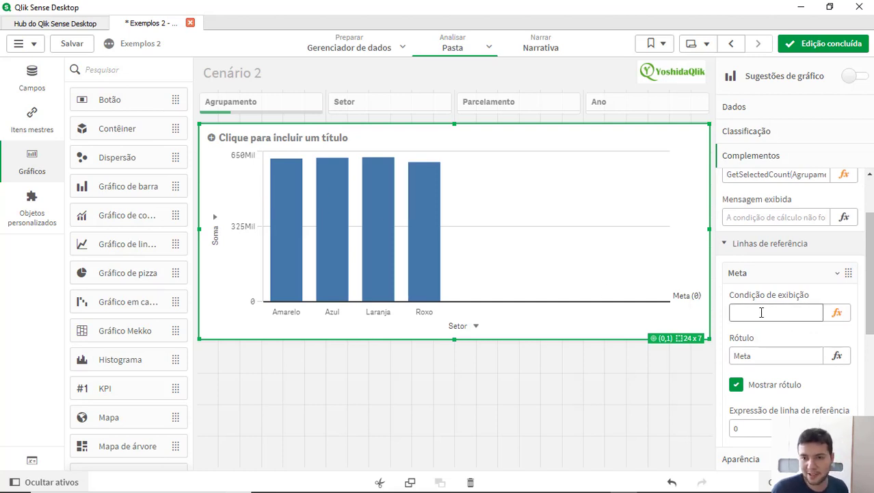
pyautogui.click(761, 312)
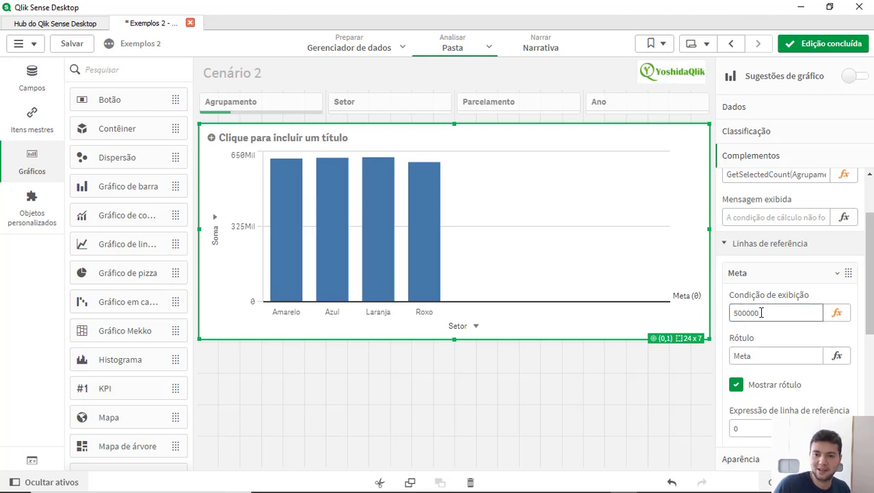
pyautogui.click(630, 253)
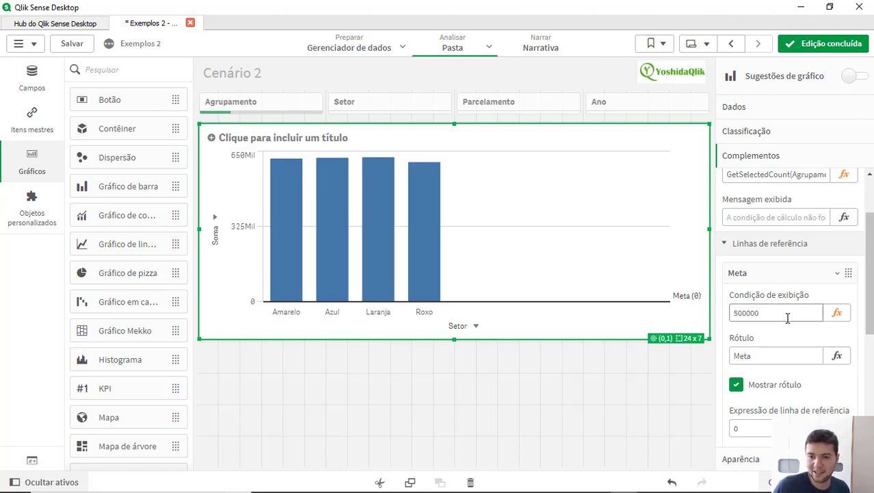
pyautogui.click(788, 314)
pyautogui.scroll(-1, 783, 335)
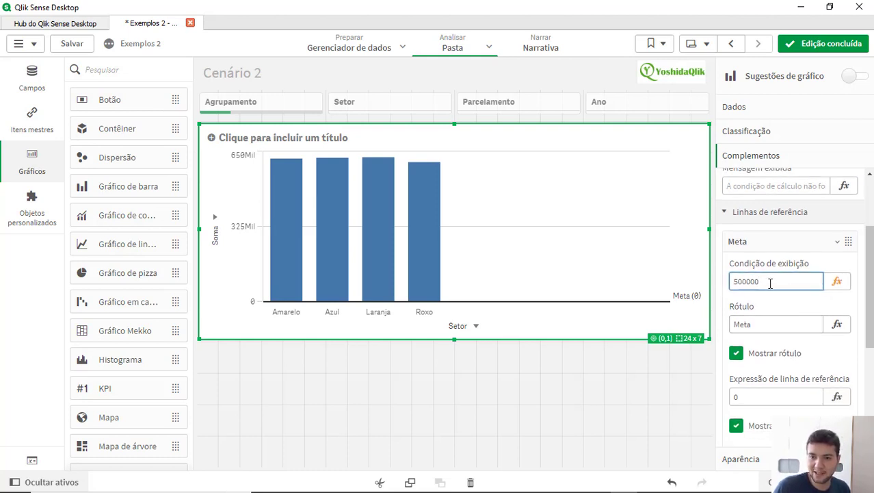
pyautogui.hotkey('ctrl', 'a')
pyautogui.press('BackSpace')
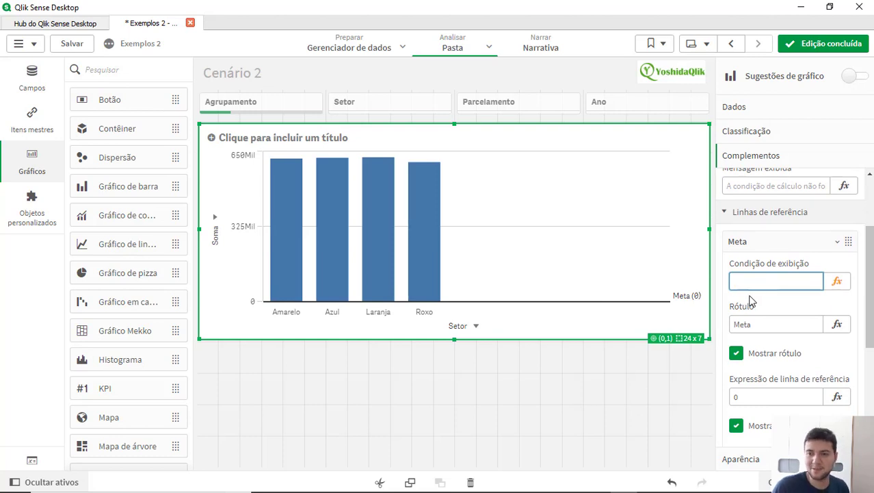
# Set the Meta reference line's expression to 500000 and collapse its settings
pyautogui.click(767, 397)
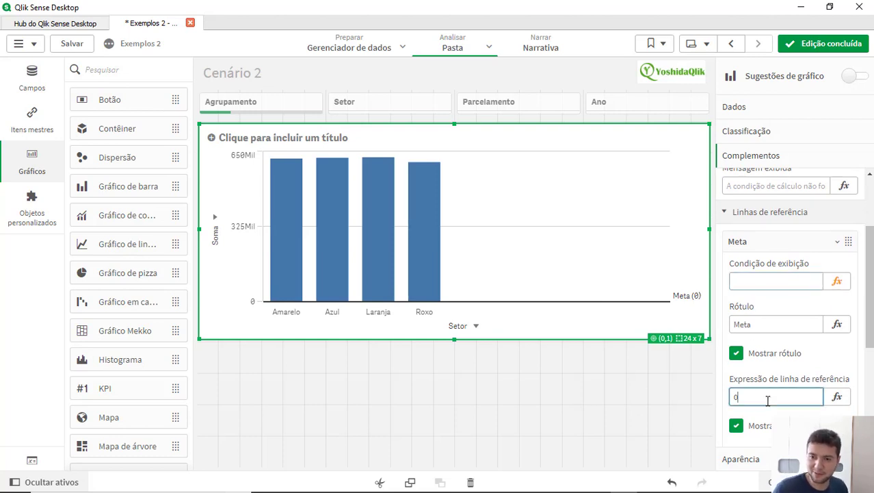
pyautogui.write('500000')
pyautogui.press('Return')
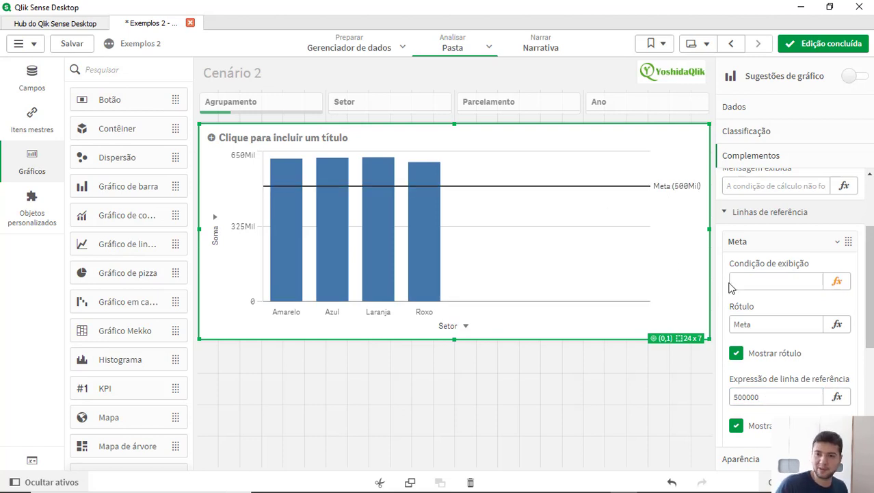
pyautogui.click(793, 280)
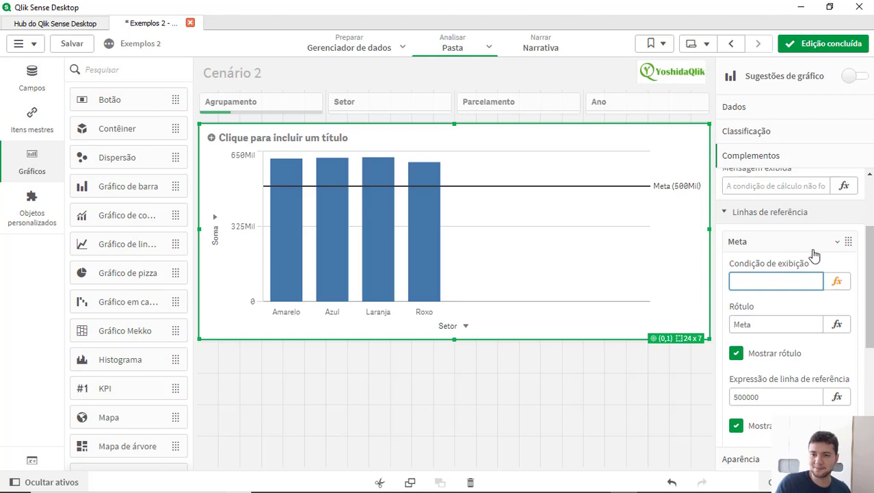
pyautogui.click(813, 247)
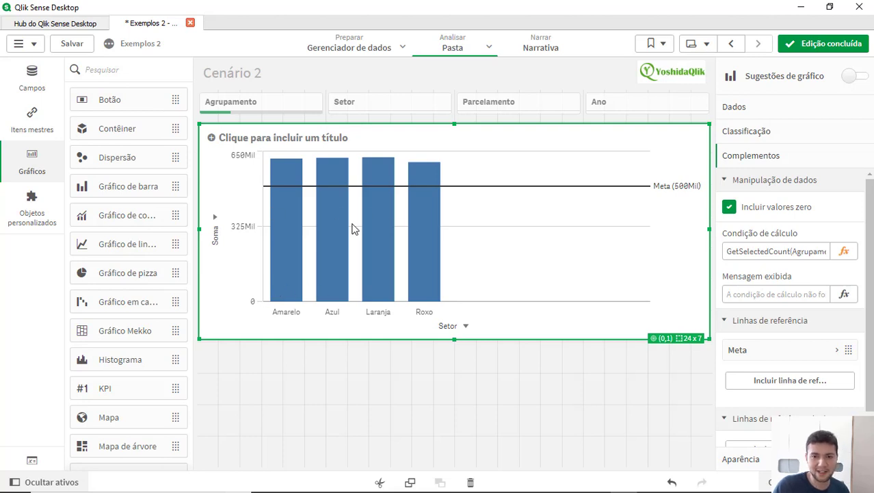
# Remove the bar chart's calculation condition expression
pyautogui.scroll(-1, 847, 336)
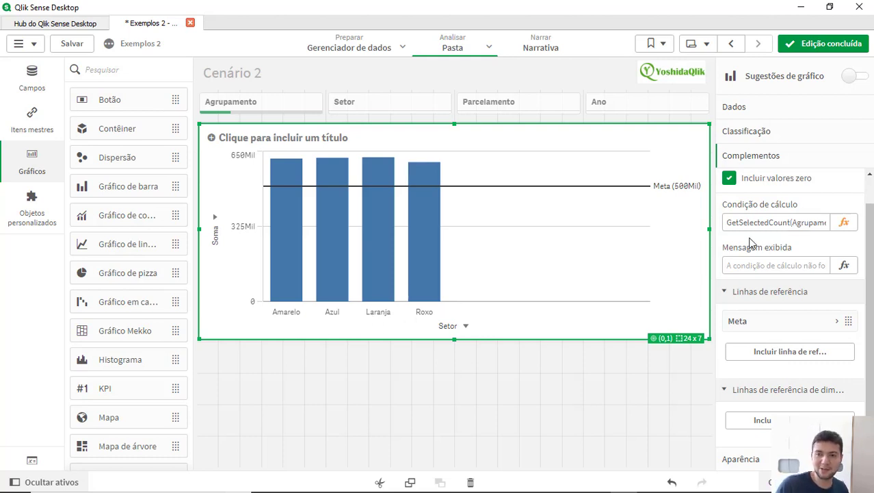
pyautogui.scroll(1, 751, 242)
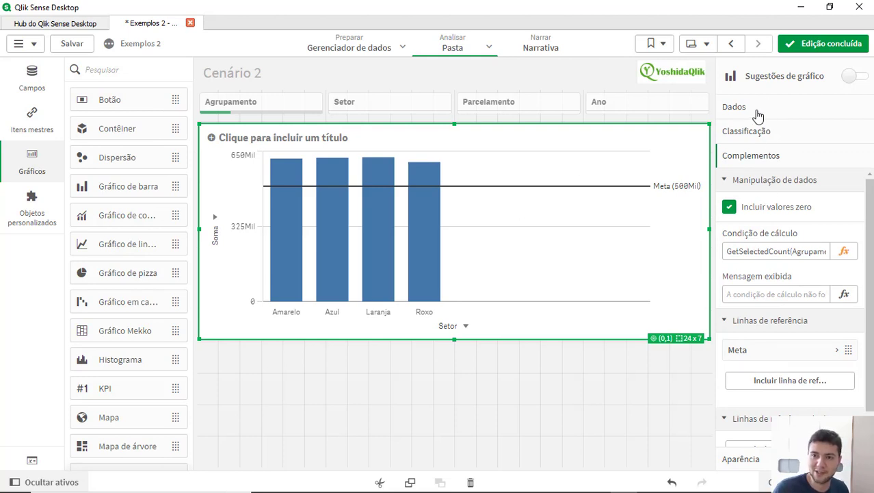
pyautogui.click(785, 251)
pyautogui.hotkey('ctrl', 'a')
pyautogui.press('BackSpace')
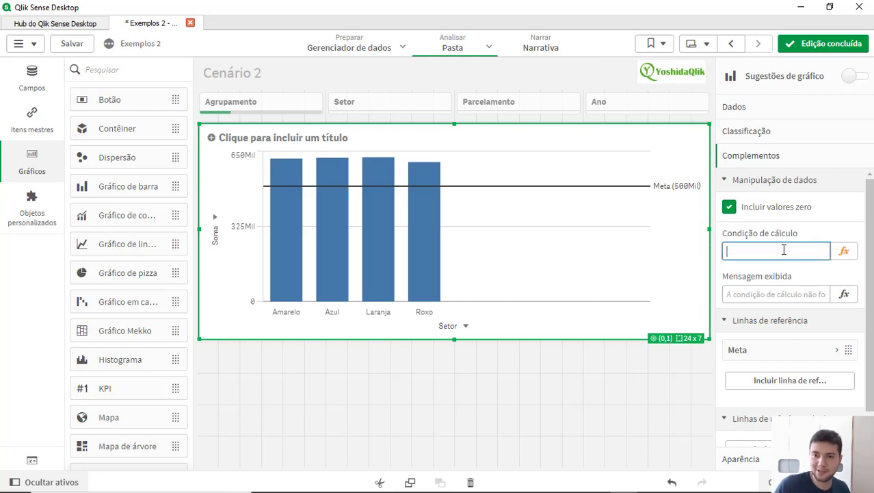
# Replace the bar chart's Setor dimension with the Ano field
pyautogui.click(707, 160)
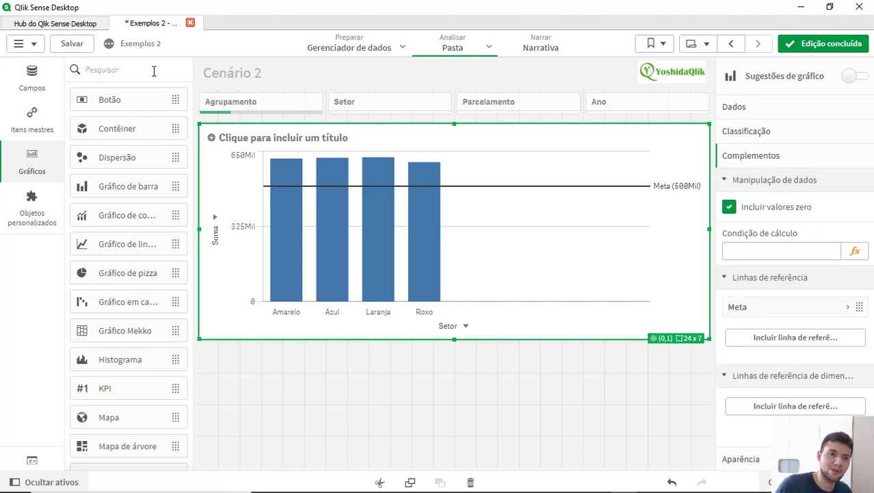
pyautogui.click(39, 77)
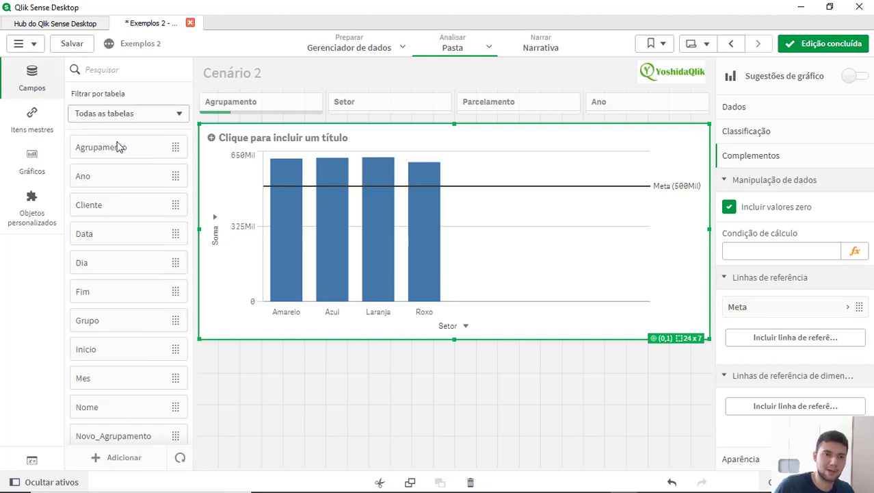
pyautogui.moveTo(107, 178); pyautogui.dragTo(438, 162)
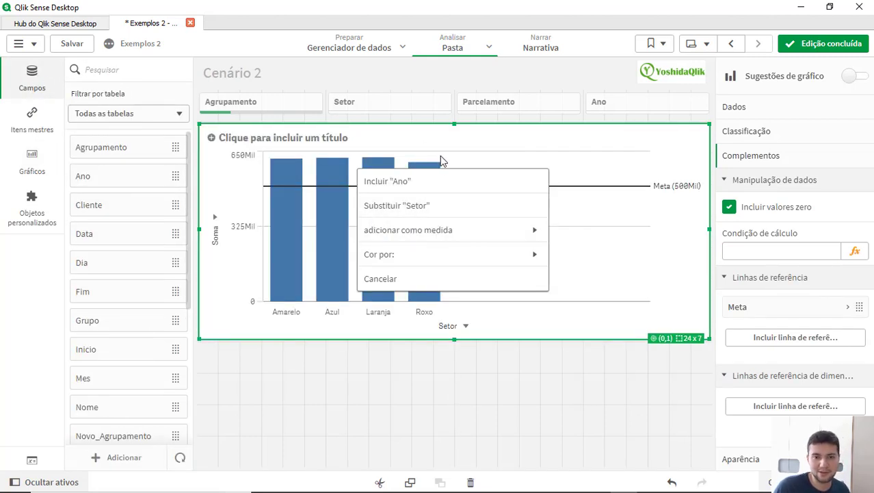
pyautogui.click(457, 207)
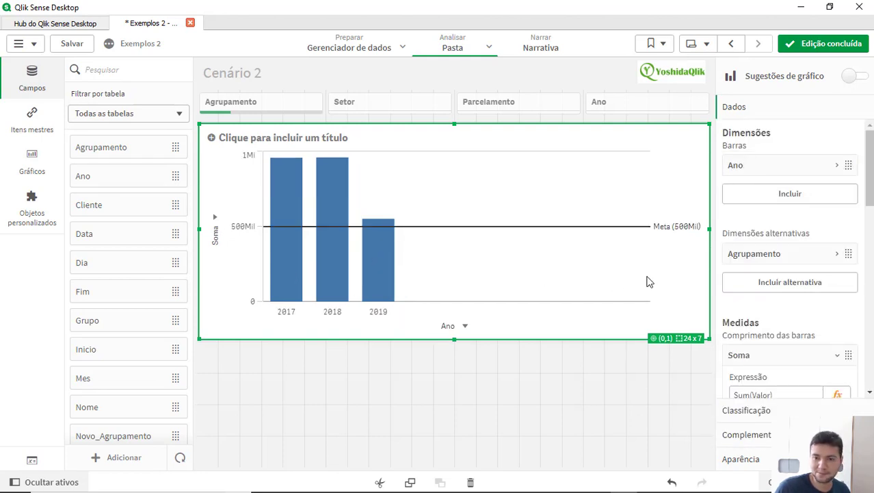
# Add a dimension reference line to the bar chart and set its expression to 2018
pyautogui.click(782, 356)
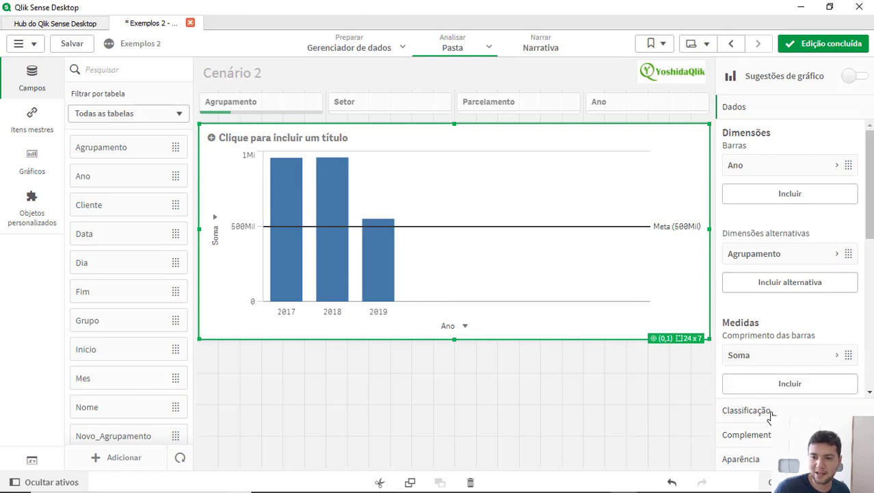
pyautogui.click(752, 435)
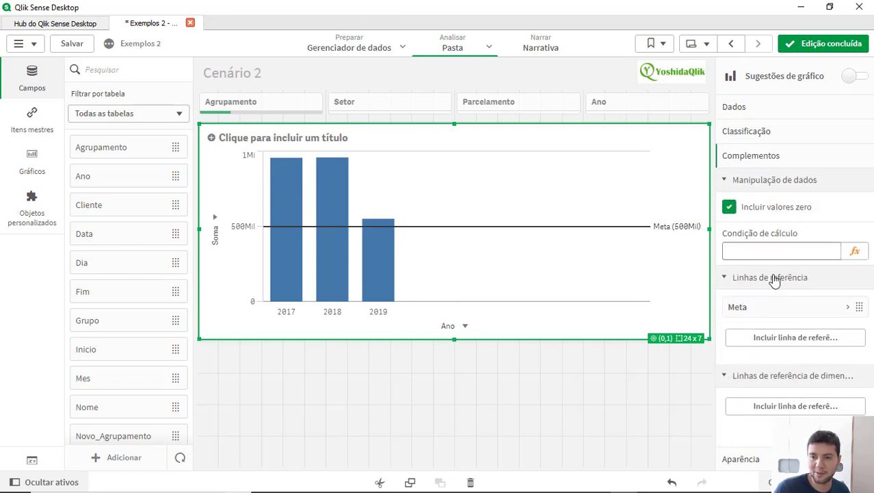
pyautogui.click(771, 406)
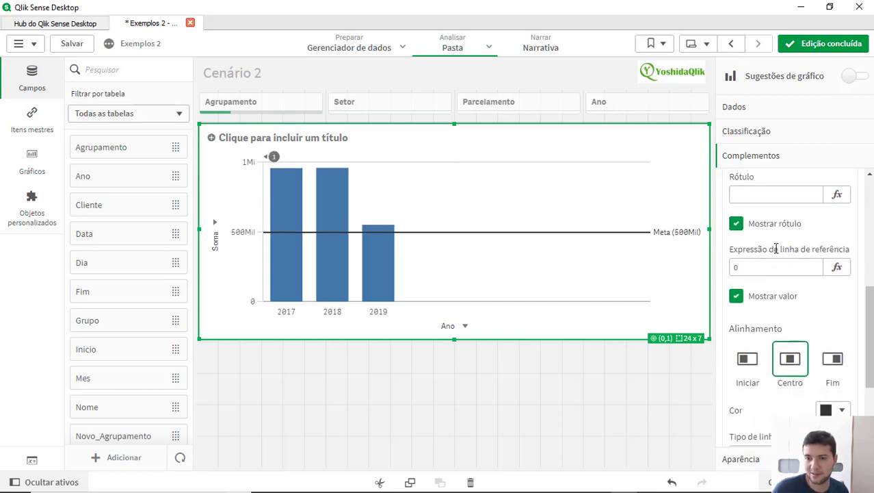
pyautogui.click(760, 267)
pyautogui.write('2018')
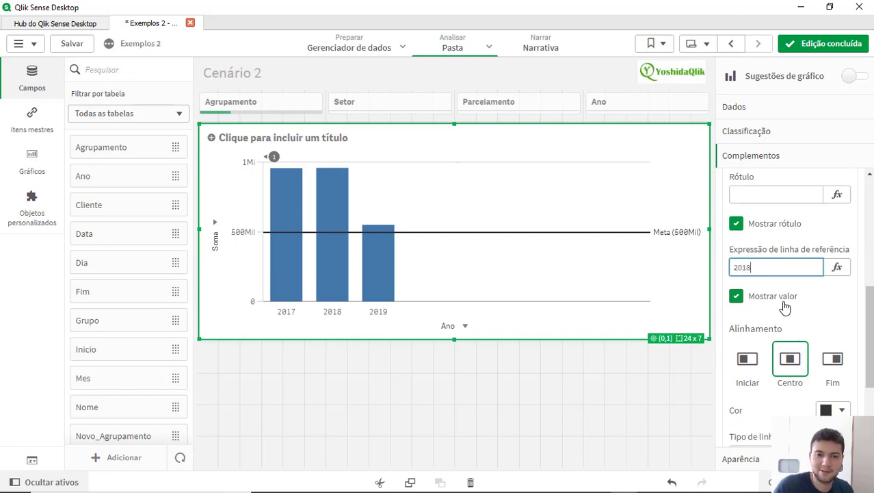
pyautogui.press('Return')
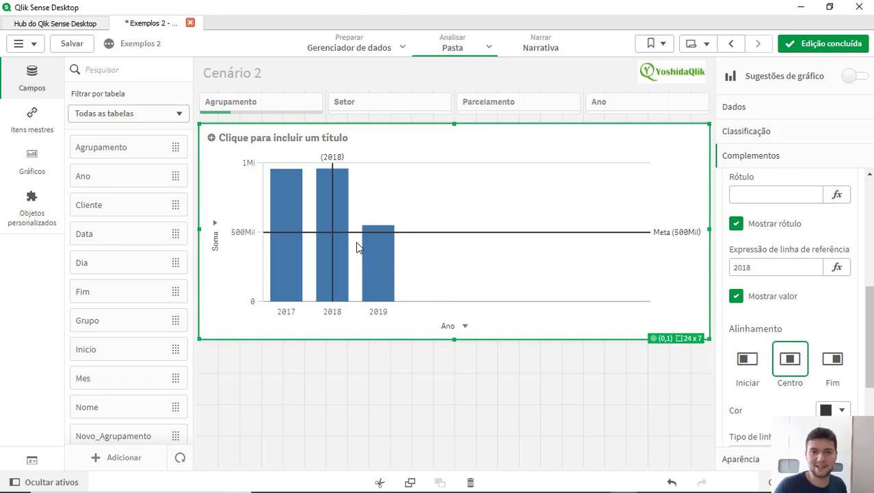
# Collapse the data handling, reference line and dimension reference line groups in the chart's add-on settings
pyautogui.scroll(-3, 803, 373)
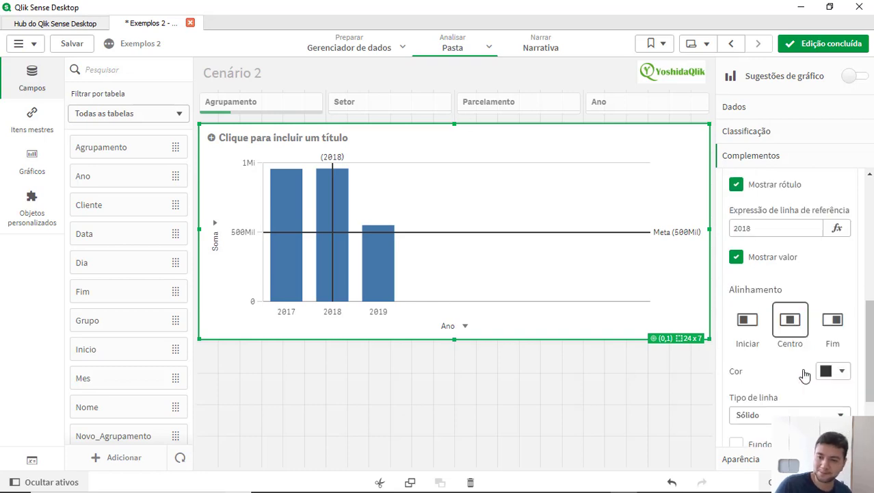
pyautogui.scroll(6, 774, 409)
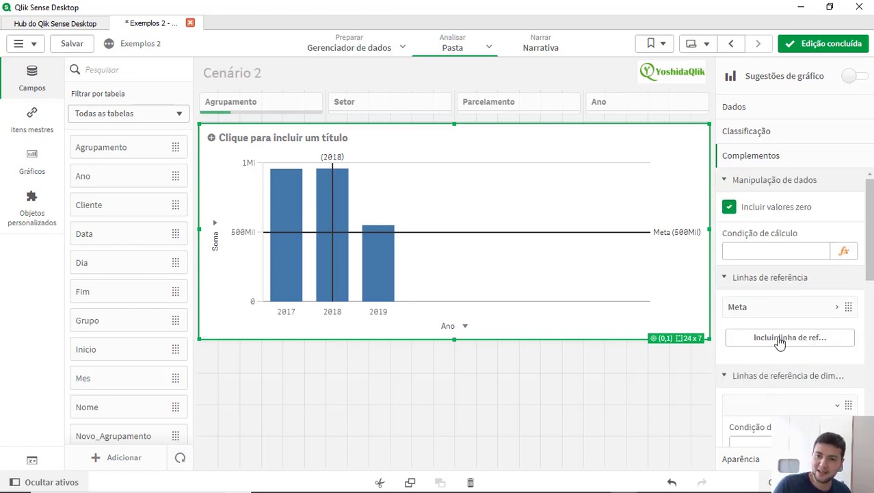
pyautogui.click(761, 185)
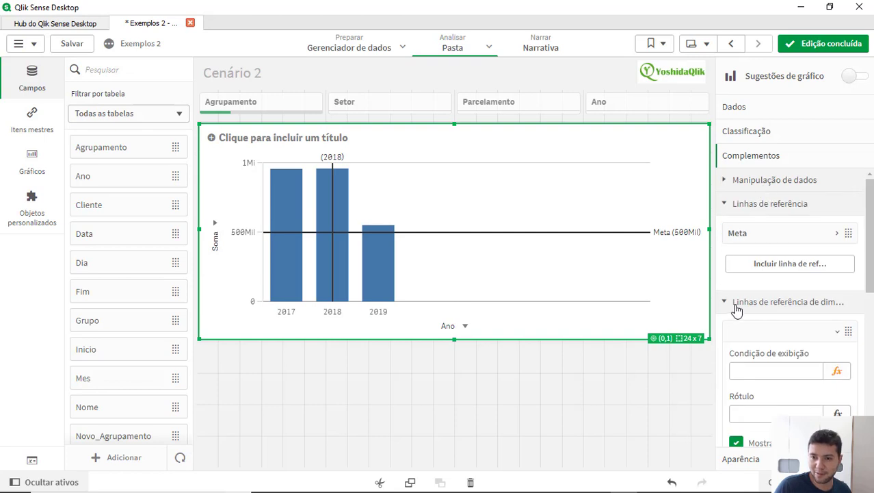
pyautogui.click(755, 210)
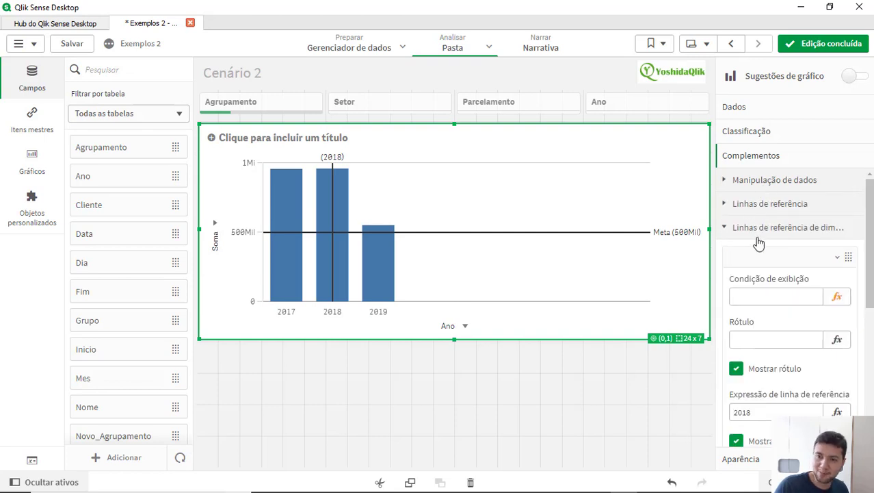
pyautogui.click(754, 232)
# Set the chart's title, subtitle and footnote to "a" in the general appearance settings
pyautogui.click(749, 462)
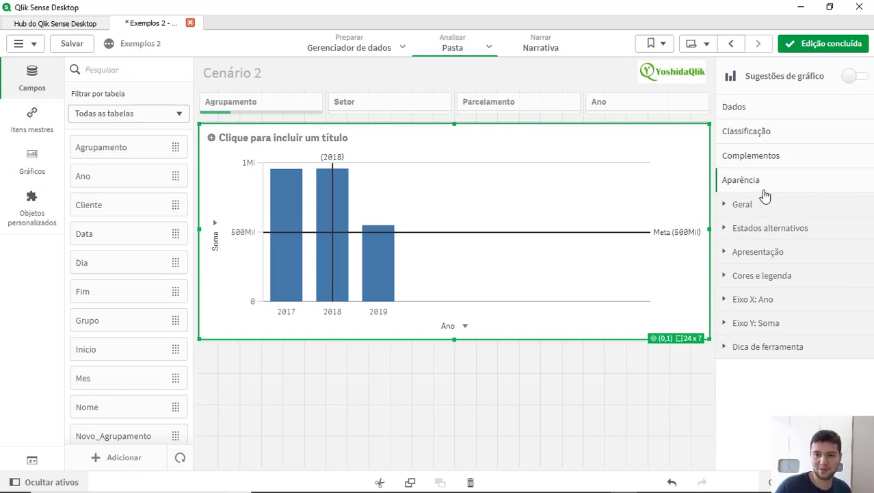
pyautogui.click(746, 205)
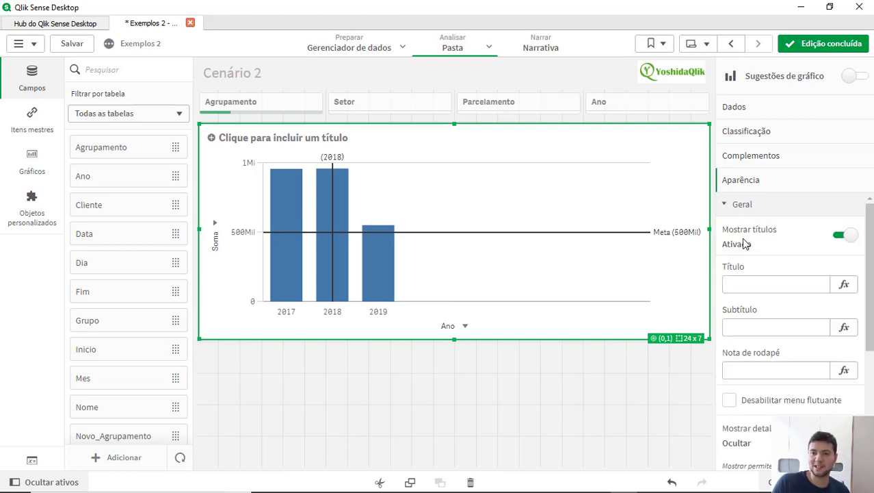
pyautogui.scroll(-3, 776, 332)
pyautogui.scroll(3, 778, 334)
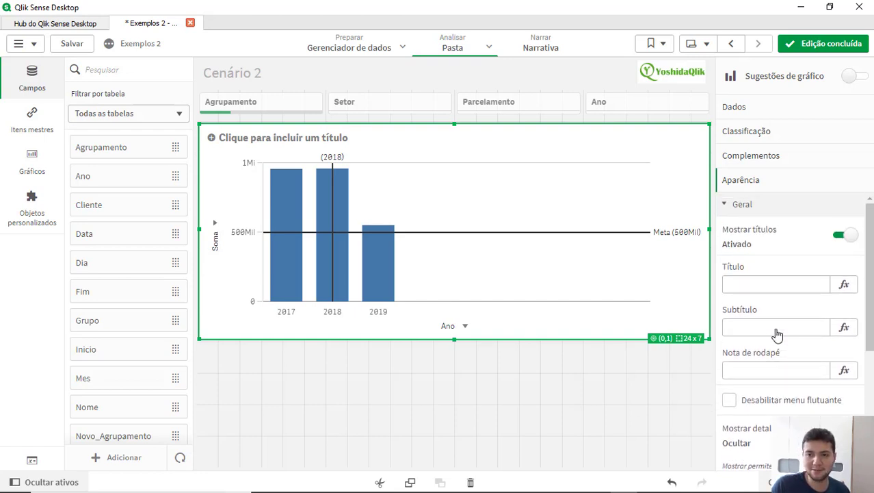
pyautogui.click(756, 287)
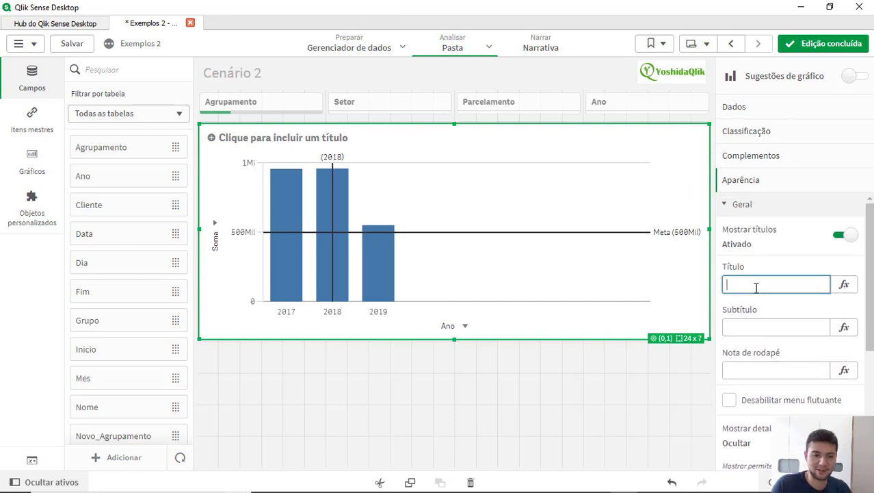
pyautogui.click(749, 329)
pyautogui.write('a')
pyautogui.click(751, 373)
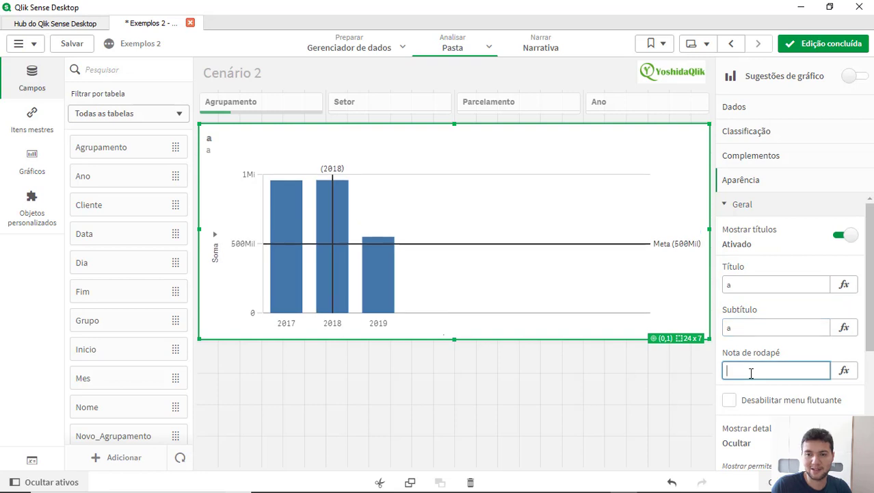
pyautogui.write('a')
# Change the chart's subtitle to "B" and its footnote to "C"
pyautogui.doubleClick(736, 328)
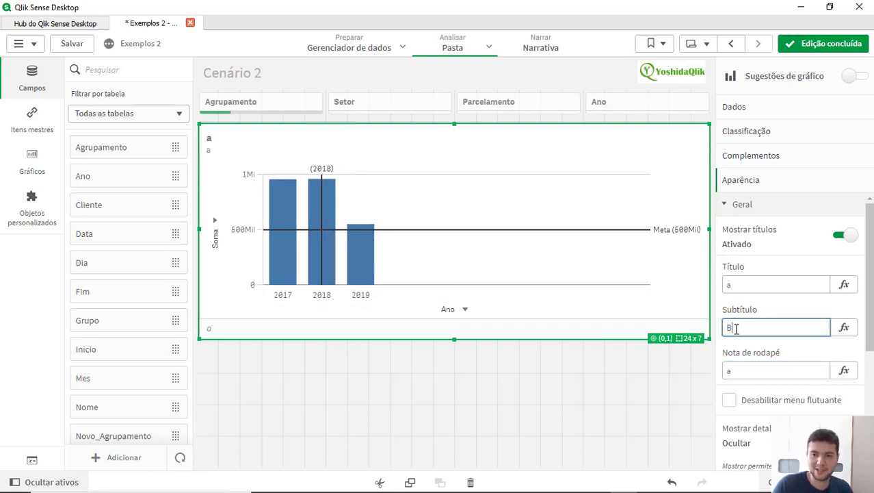
pyautogui.write('B')
pyautogui.click(750, 369)
pyautogui.doubleClick(750, 369)
pyautogui.write('C')
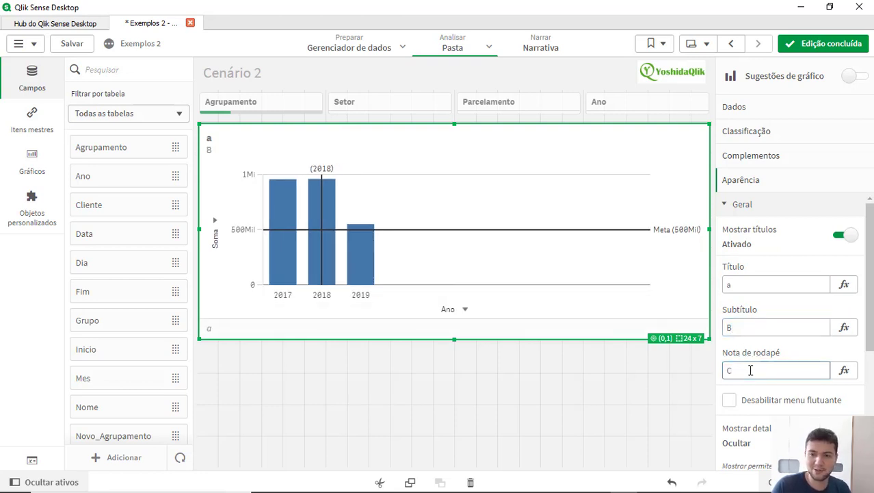
pyautogui.click(287, 273)
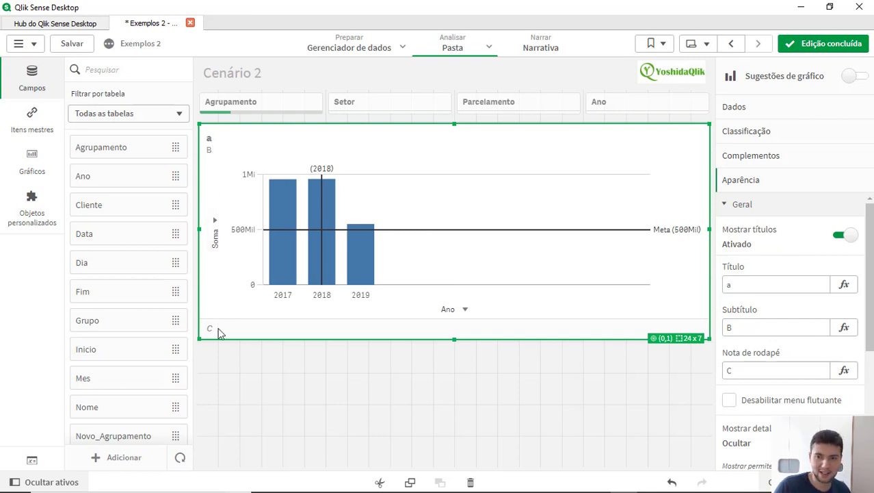
# Review the remaining general appearance options and the alternate state setting of the chart
pyautogui.scroll(-4, 762, 320)
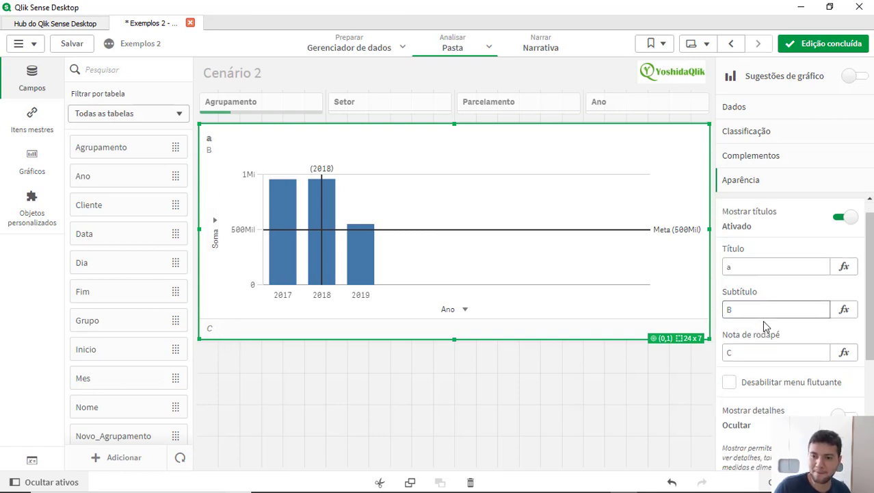
pyautogui.scroll(-2, 789, 357)
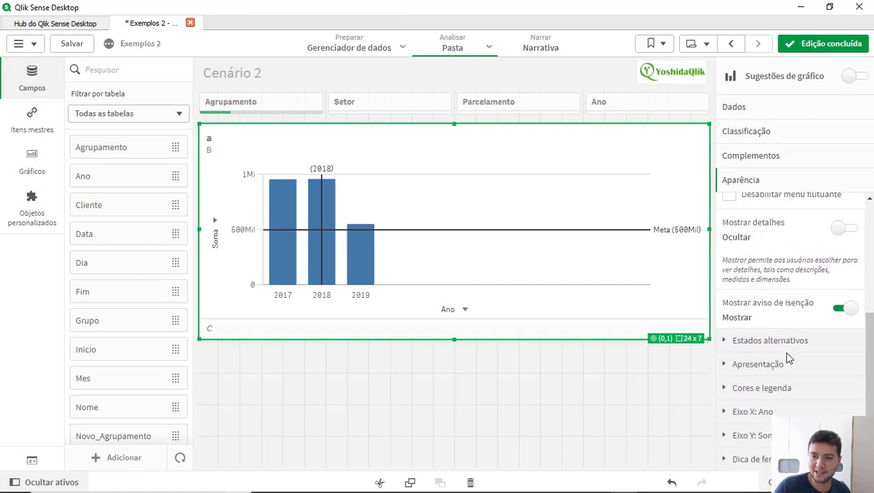
pyautogui.click(787, 343)
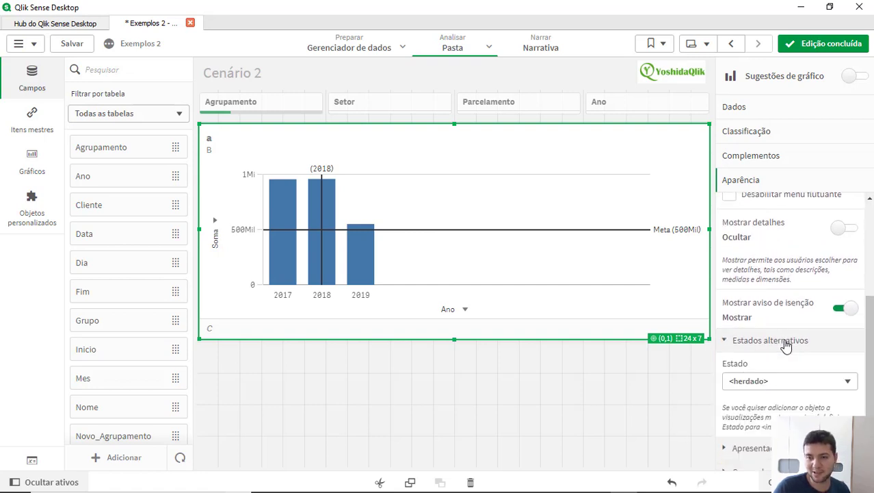
pyautogui.click(786, 342)
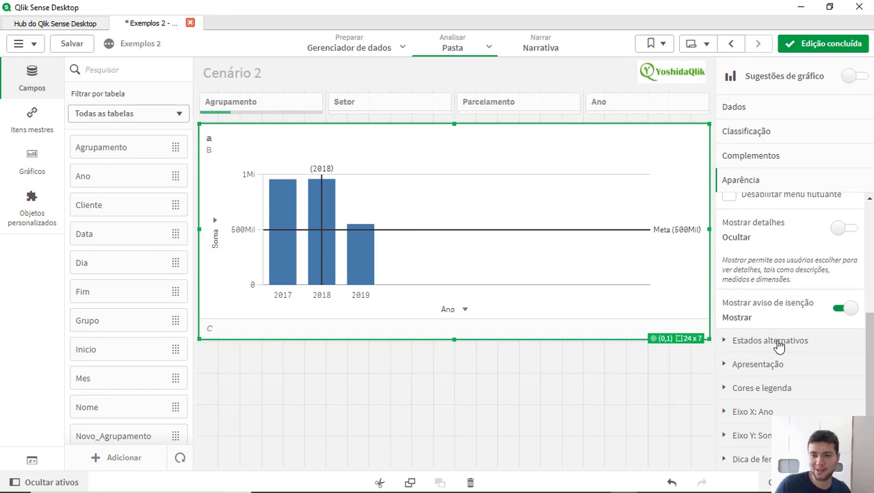
# Try the horizontal bar orientation in the presentation settings and switch the chart back to vertical
pyautogui.click(767, 364)
pyautogui.scroll(-3, 784, 311)
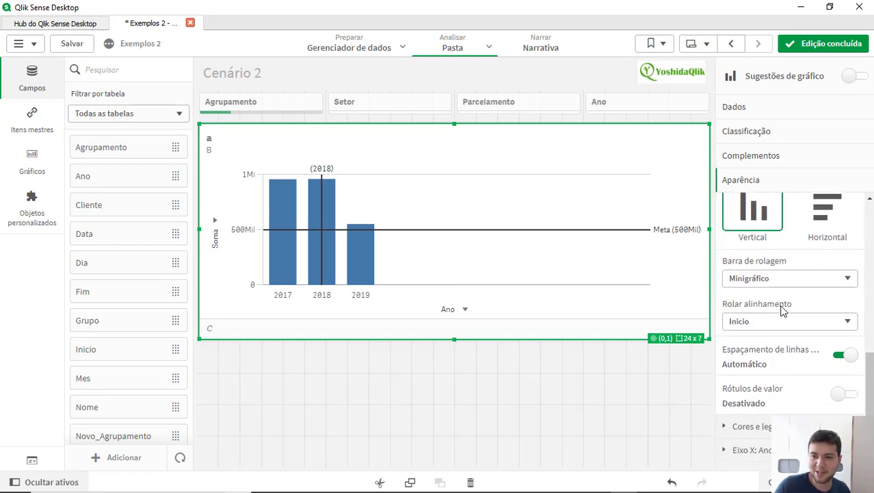
pyautogui.scroll(1, 794, 282)
pyautogui.scroll(1, 785, 274)
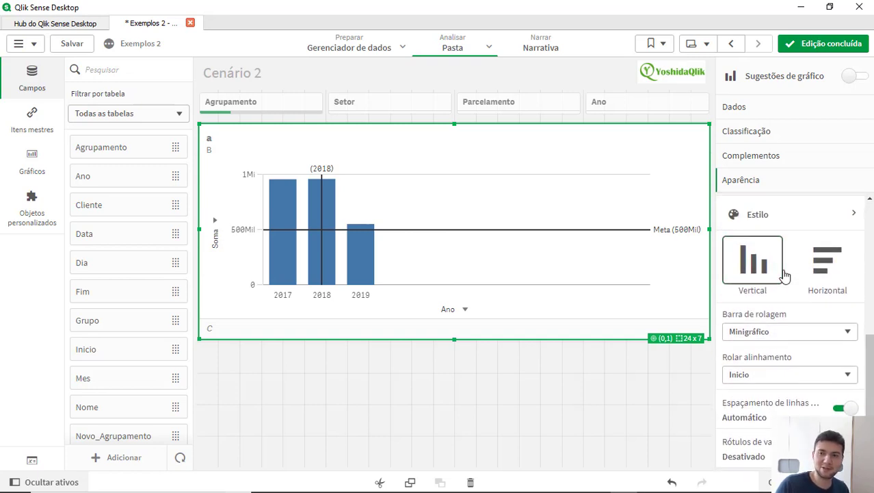
pyautogui.click(816, 265)
pyautogui.click(752, 267)
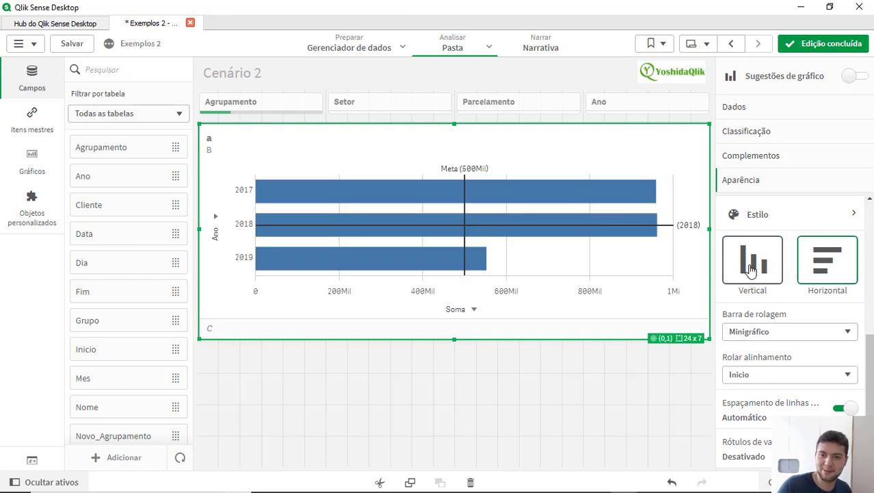
# Narrow the bars to about a fifth of the width range and set their outline width to Média
pyautogui.click(779, 220)
pyautogui.moveTo(822, 151); pyautogui.dragTo(757, 152)
pyautogui.click(794, 112)
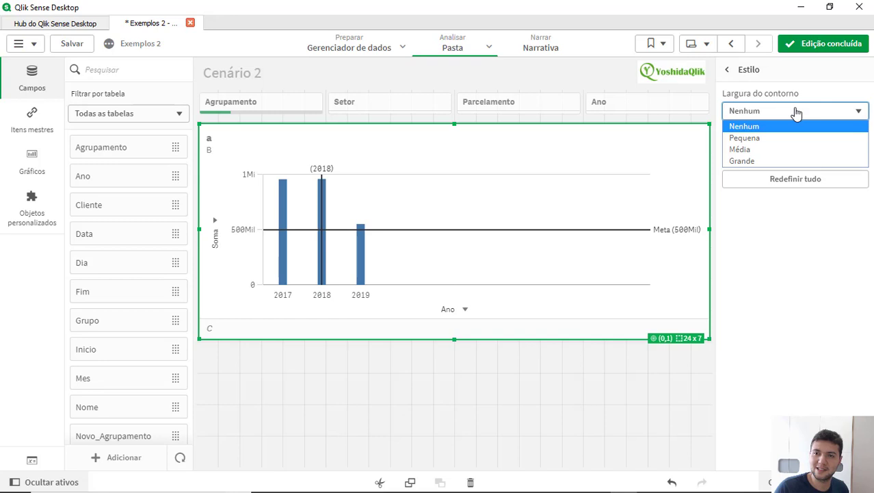
pyautogui.click(773, 150)
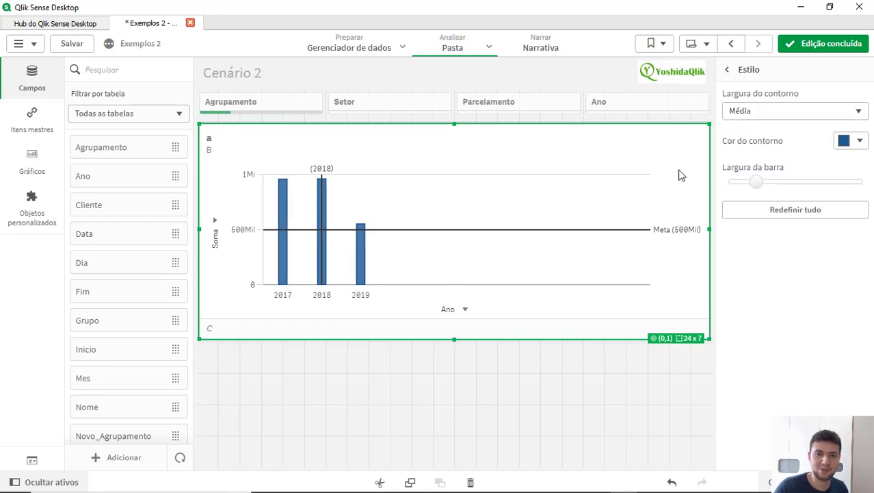
# Set the bars' outline colour to dark red (#91000d) and leave the style settings
pyautogui.click(853, 140)
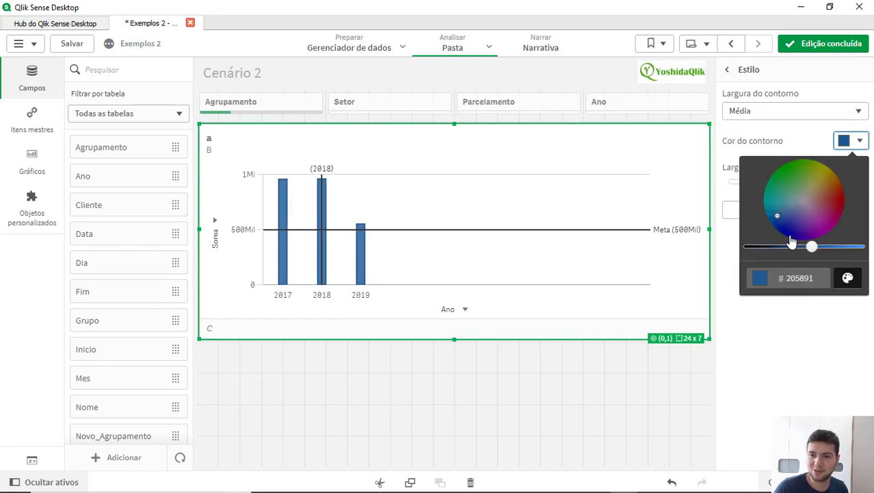
pyautogui.click(816, 201)
pyautogui.click(844, 203)
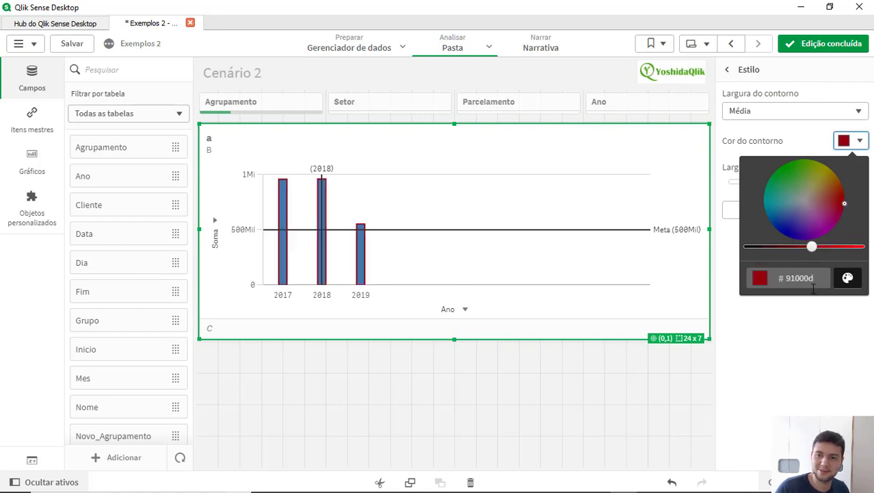
pyautogui.click(811, 342)
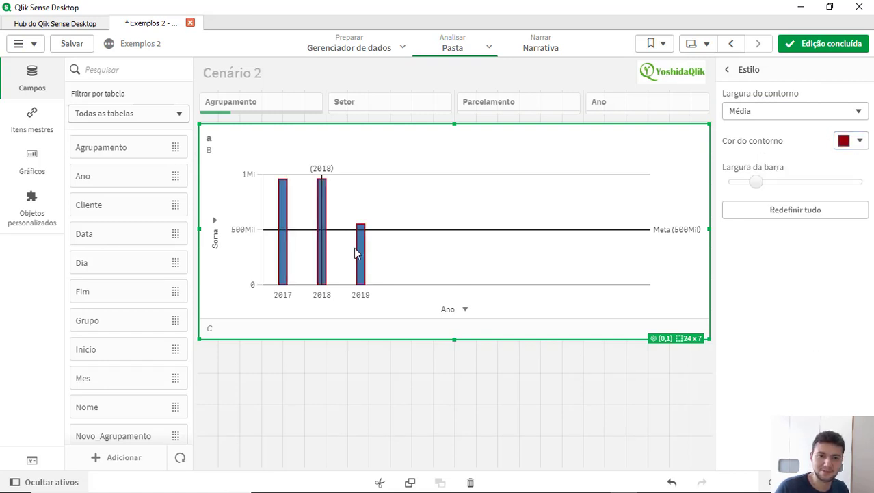
pyautogui.click(730, 72)
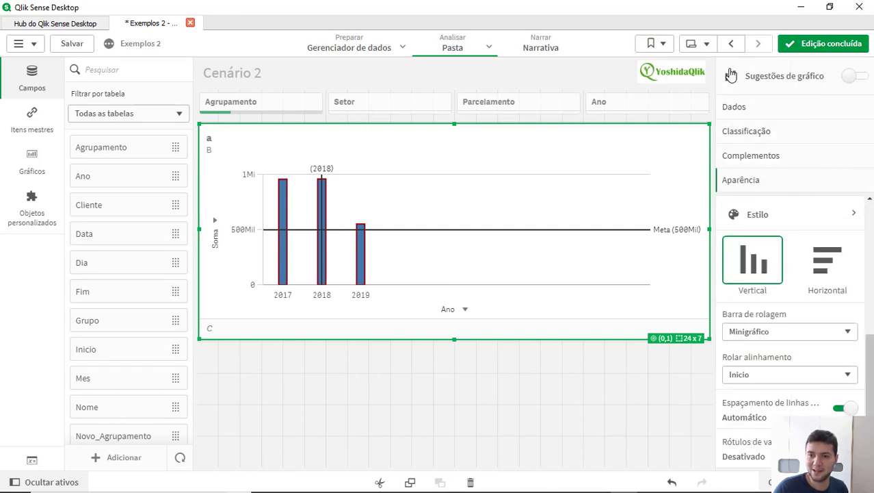
# Check the available scroll bar display options for the chart
pyautogui.click(791, 335)
pyautogui.click(791, 335)
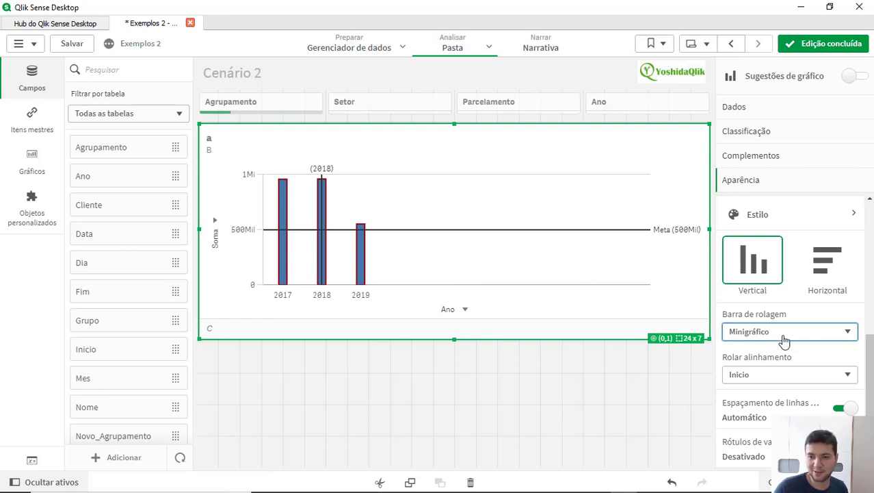
# Turn on automatic value labels for the bar chart and check the sheet outside edit mode
pyautogui.scroll(-2, 772, 373)
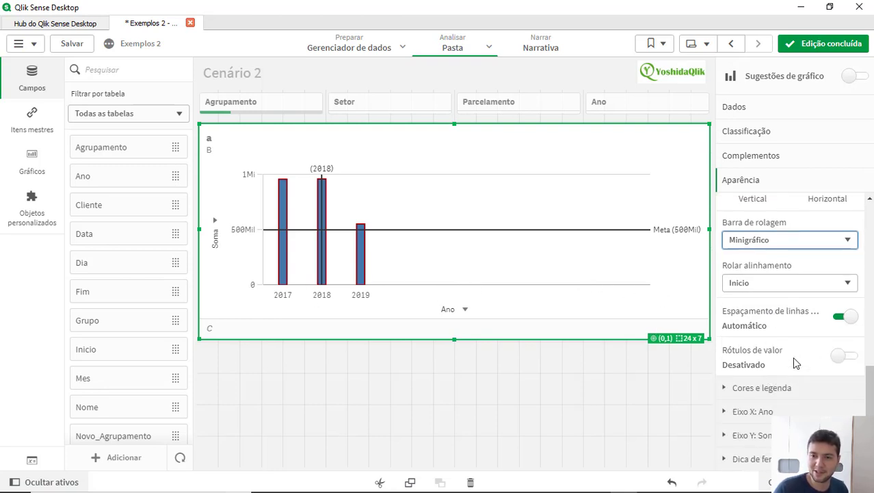
pyautogui.click(840, 356)
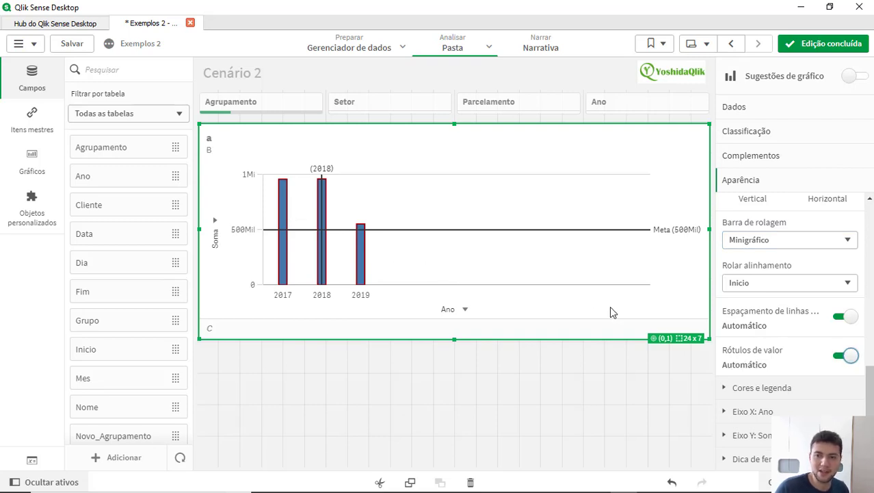
pyautogui.scroll(3, 781, 253)
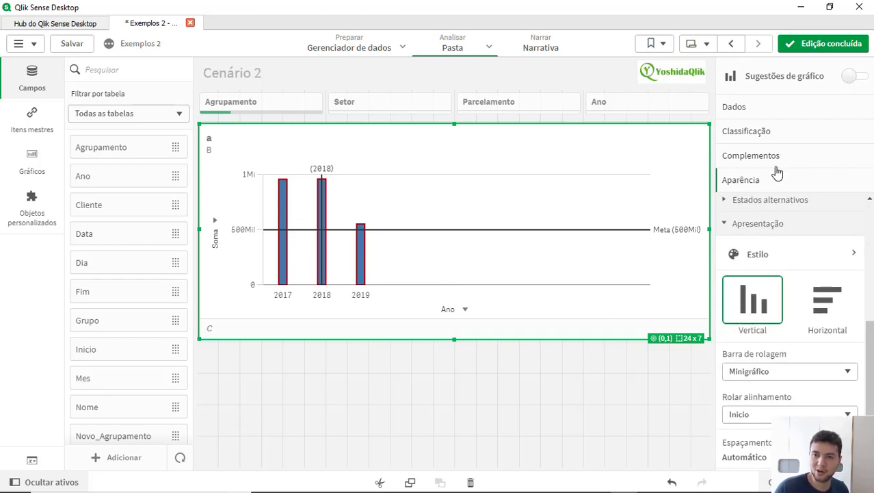
pyautogui.click(809, 45)
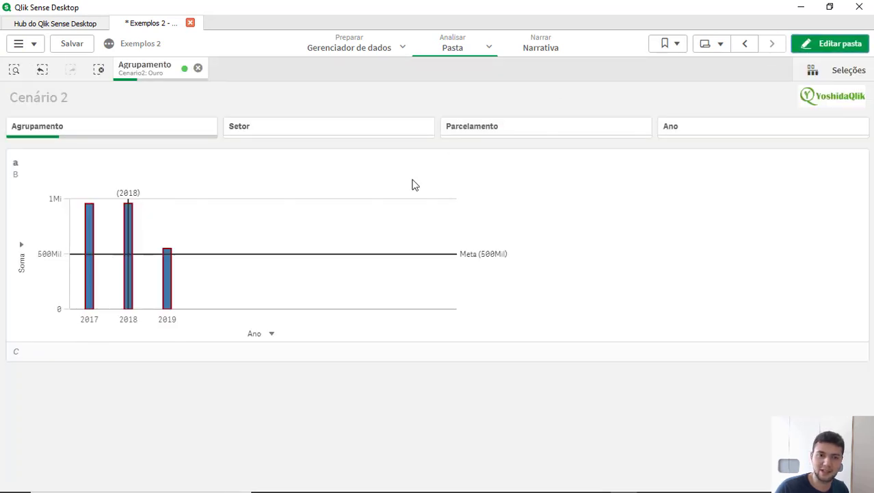
pyautogui.click(810, 49)
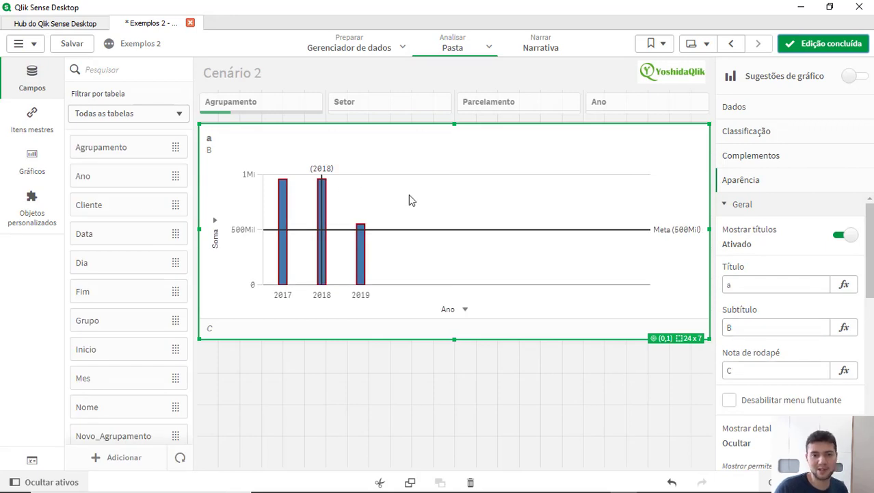
# Widen the bars to about two thirds of the width range and check the value labels outside edit mode
pyautogui.scroll(-5, 788, 290)
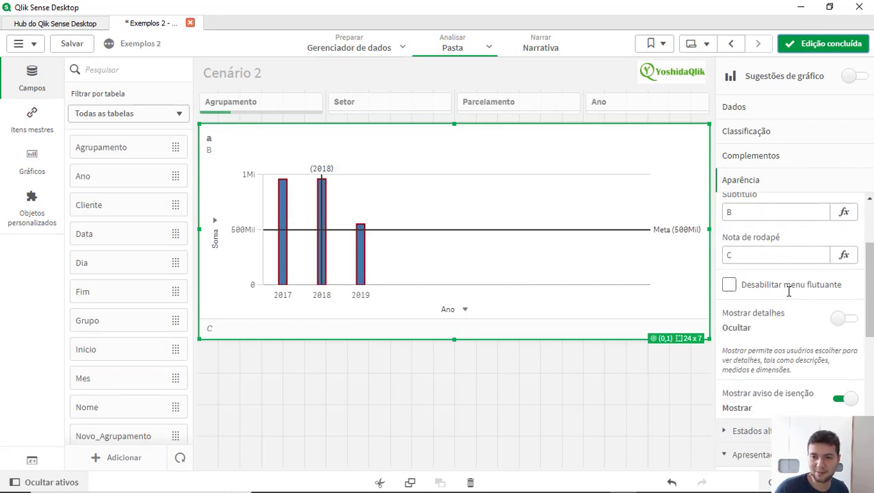
pyautogui.scroll(5, 813, 345)
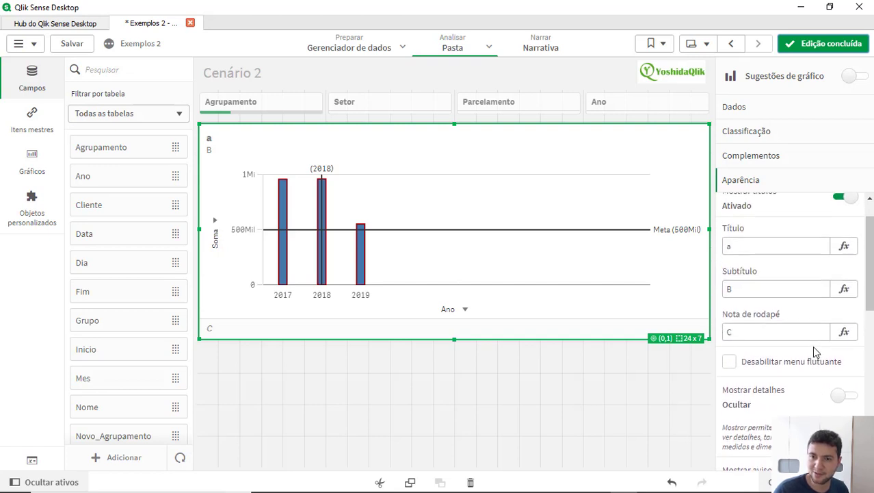
pyautogui.scroll(-8, 794, 327)
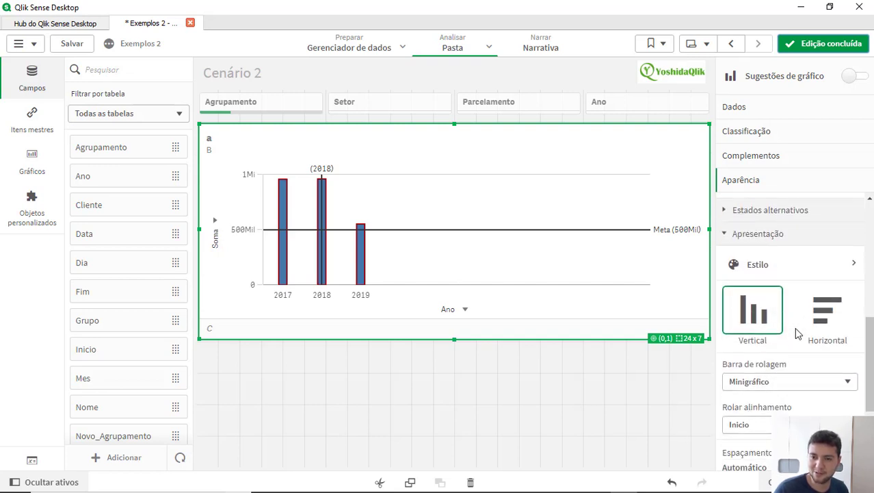
pyautogui.click(773, 290)
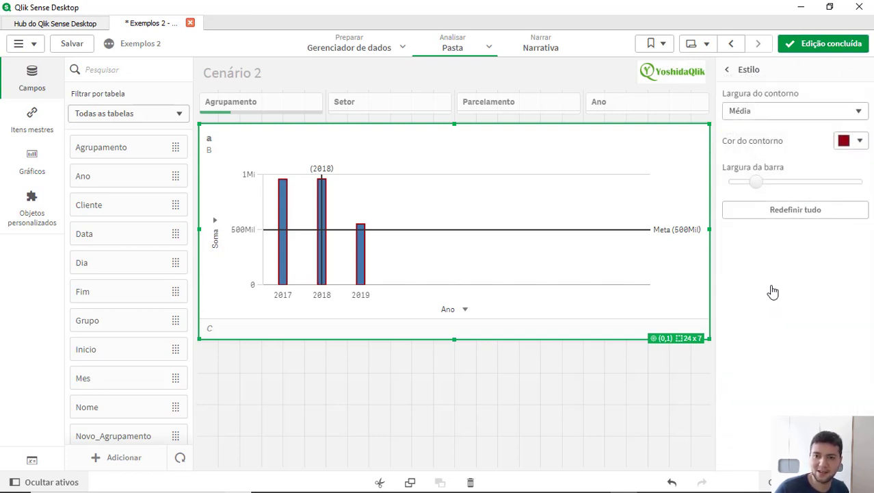
pyautogui.moveTo(761, 186); pyautogui.dragTo(817, 186)
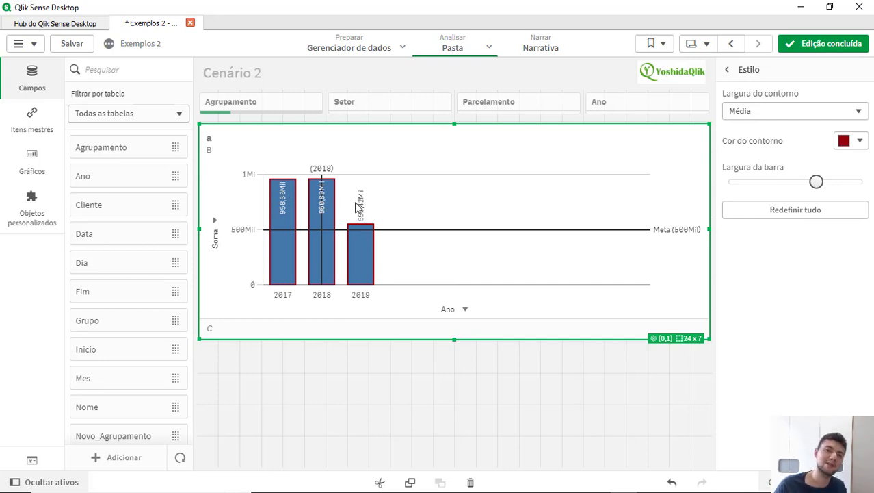
pyautogui.click(794, 43)
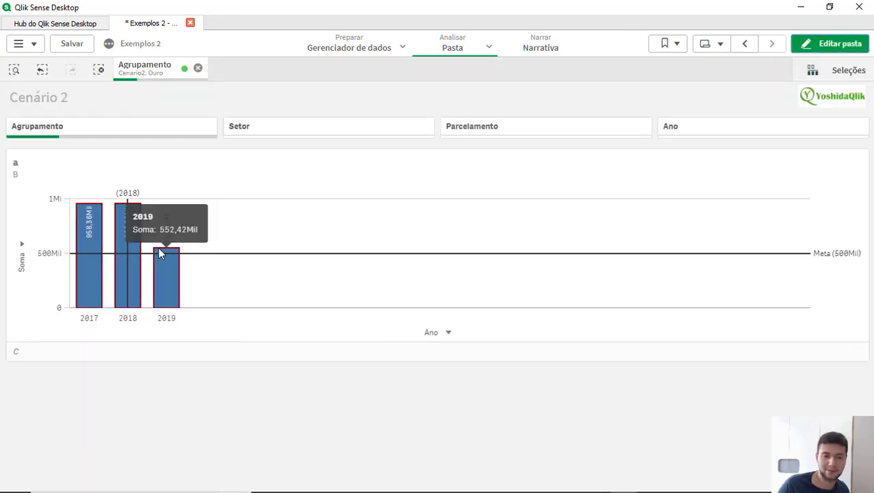
pyautogui.click(835, 45)
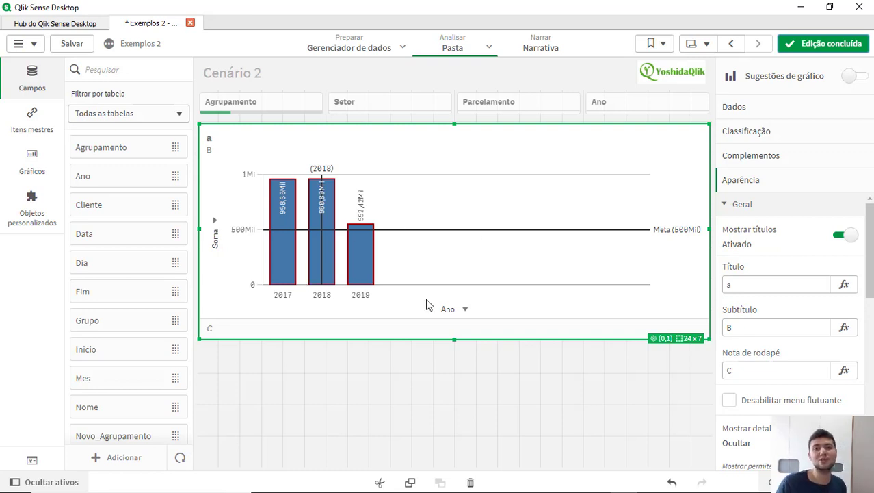
# Look through the chart's colour and legend settings and expand the X-axis and Y-axis settings
pyautogui.scroll(-5, 780, 295)
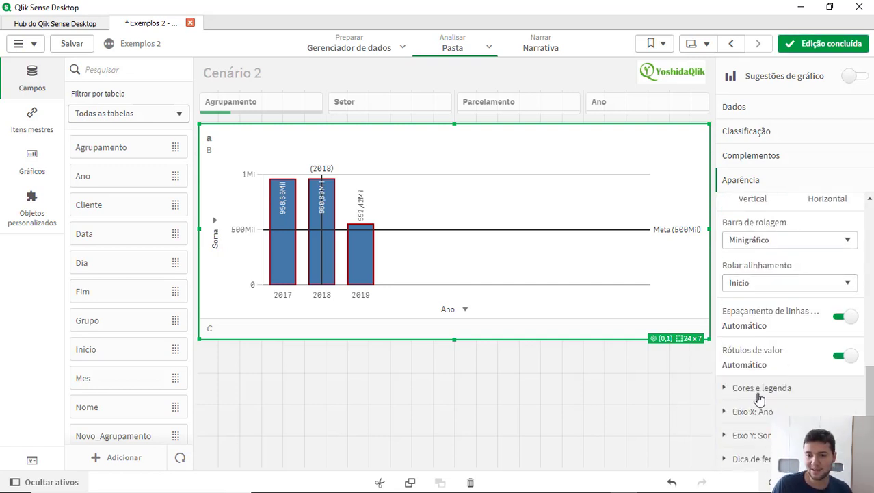
pyautogui.click(759, 391)
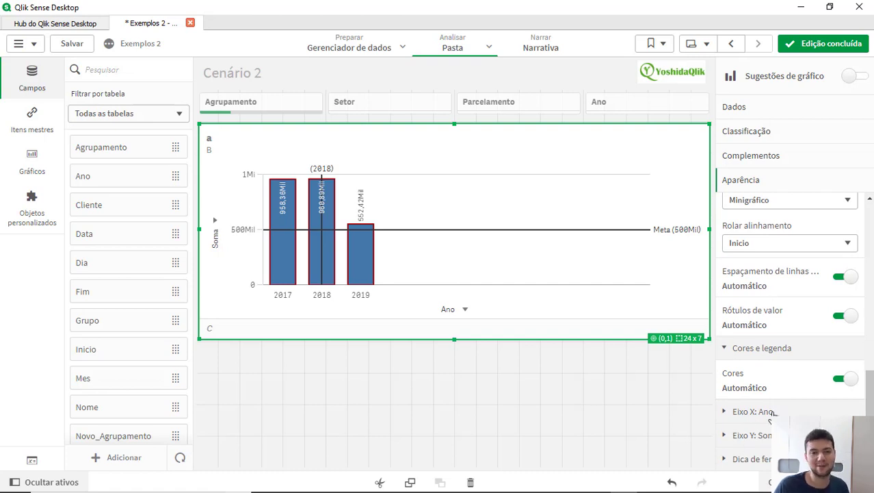
pyautogui.click(768, 412)
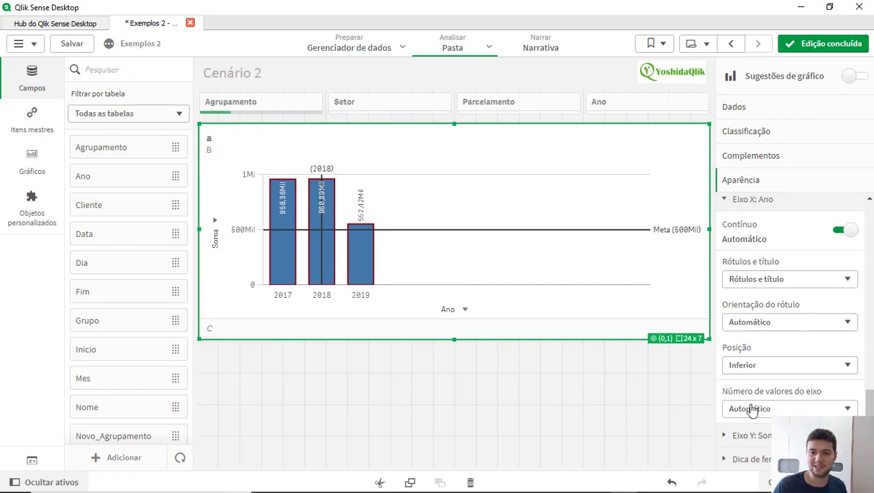
pyautogui.click(765, 436)
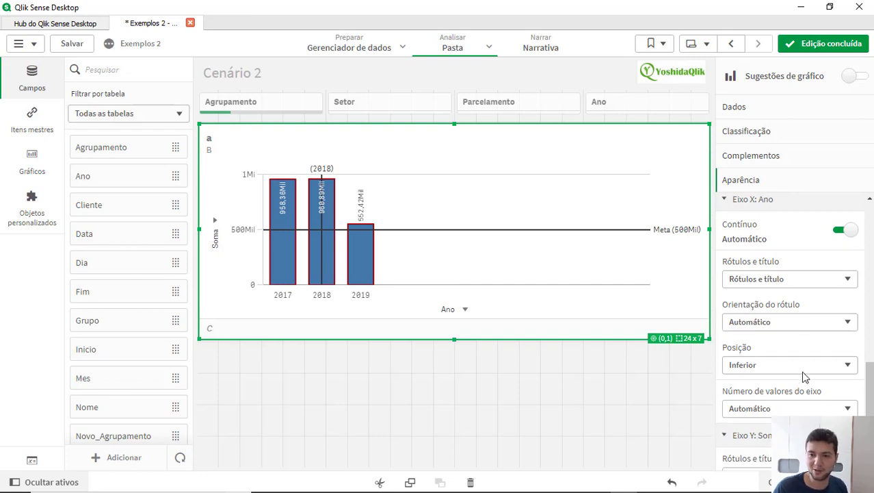
# Try the Horizontal and Inclinado label orientations on the X axis and return it to Automático
pyautogui.click(785, 324)
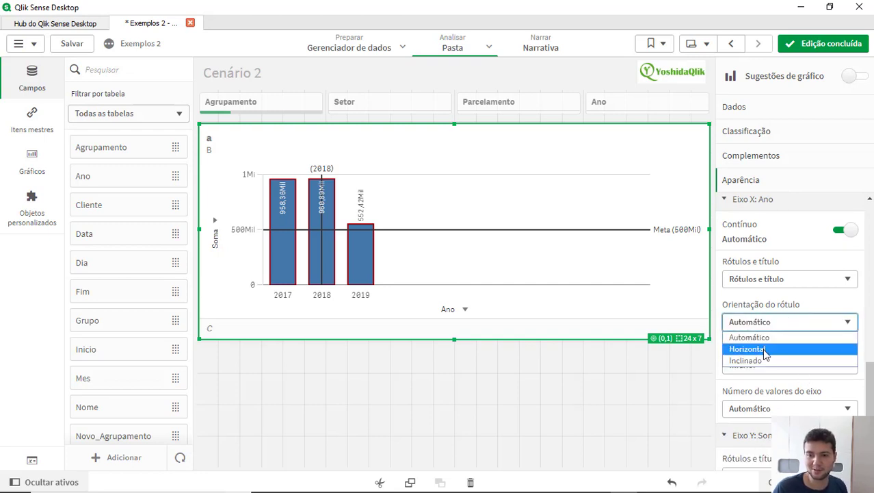
pyautogui.click(764, 349)
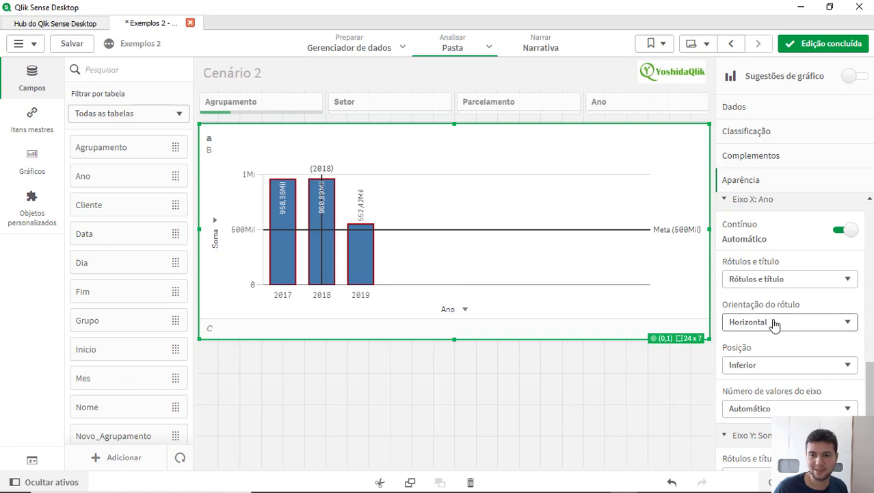
pyautogui.click(773, 324)
pyautogui.click(765, 358)
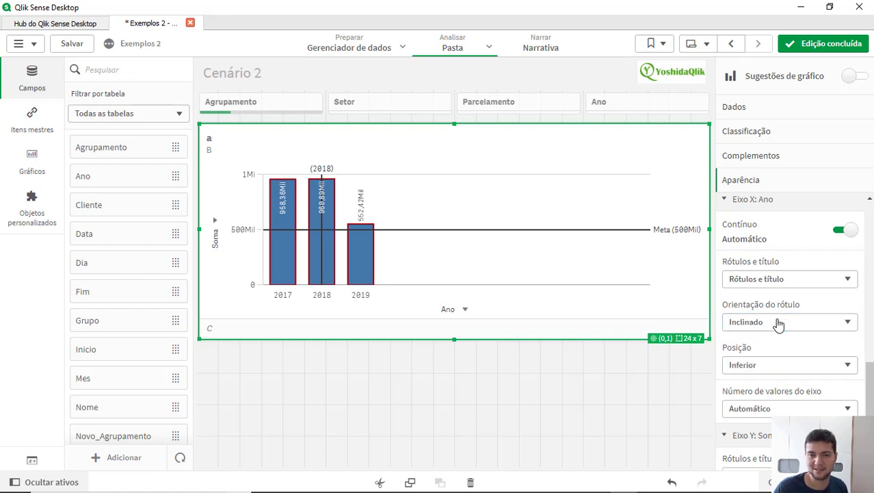
pyautogui.click(780, 323)
pyautogui.click(774, 338)
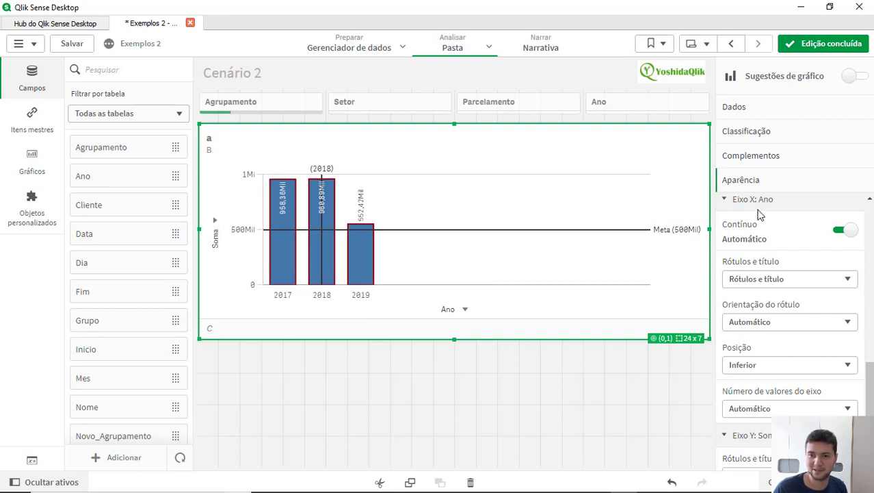
# Review the Y-axis and tooltip settings, and inspect the 2019 bar's tooltip outside edit mode
pyautogui.scroll(-3, 761, 341)
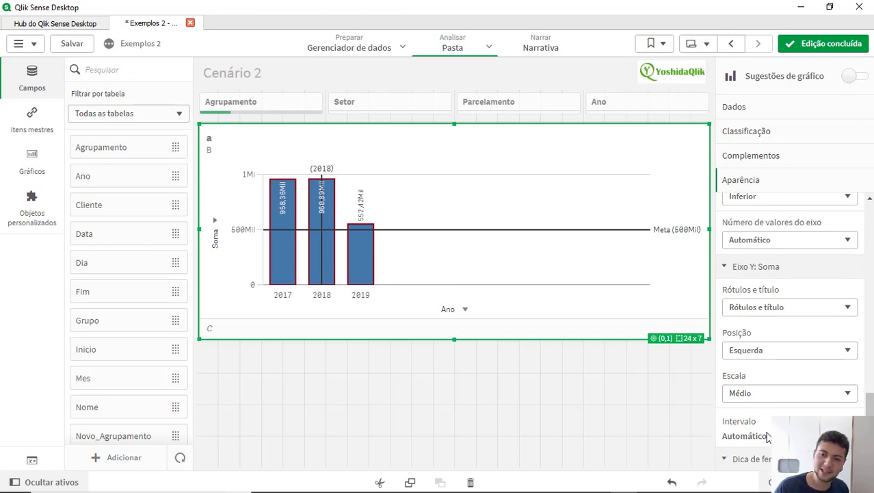
pyautogui.scroll(-1, 766, 437)
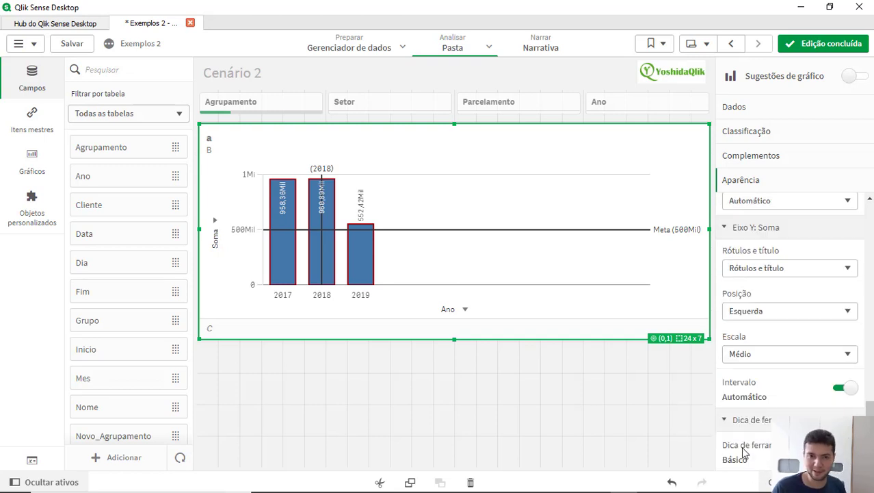
pyautogui.click(807, 45)
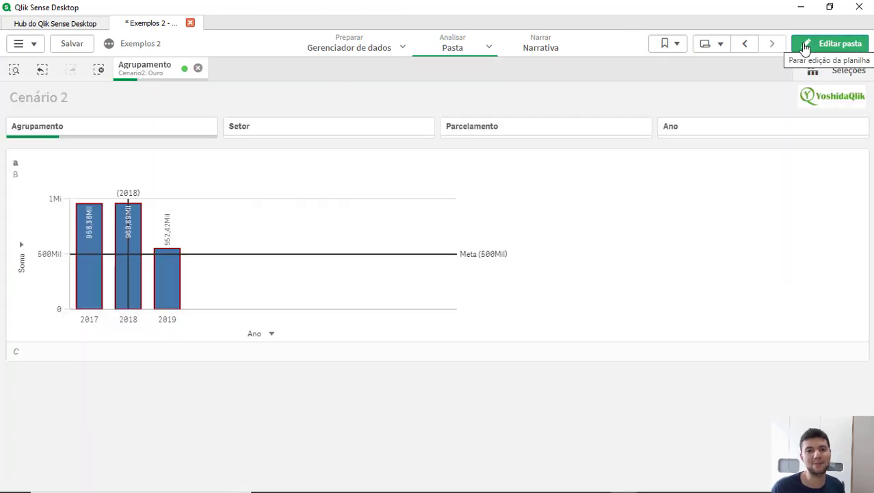
pyautogui.moveTo(167, 286)
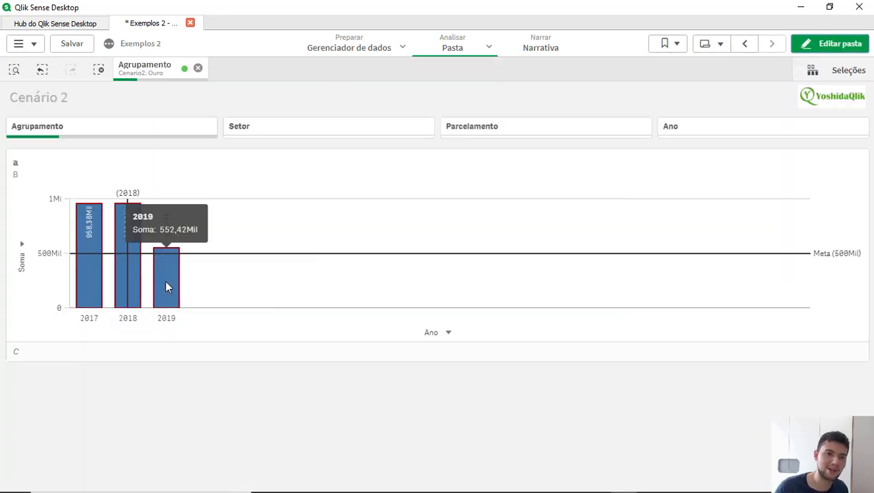
# Return to editing the sheet and switch the chart's tooltip to Personalizado
pyautogui.click(821, 45)
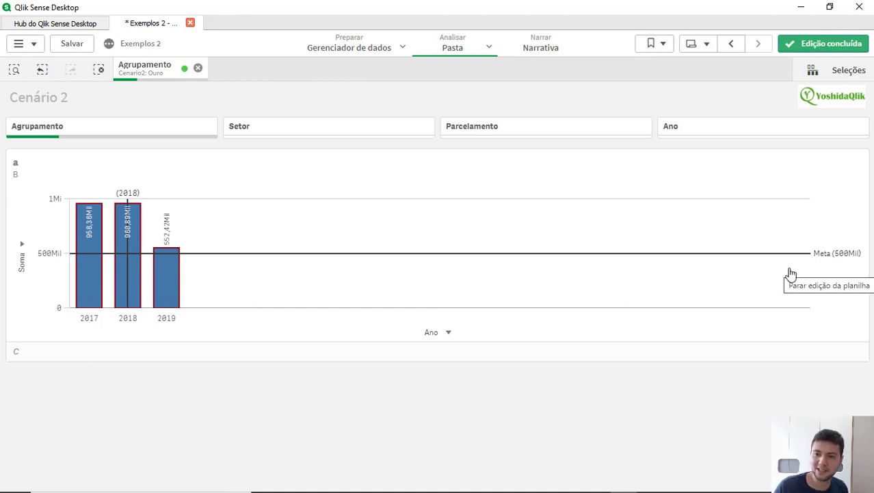
pyautogui.click(789, 275)
pyautogui.scroll(-3, 776, 368)
pyautogui.scroll(-4, 777, 368)
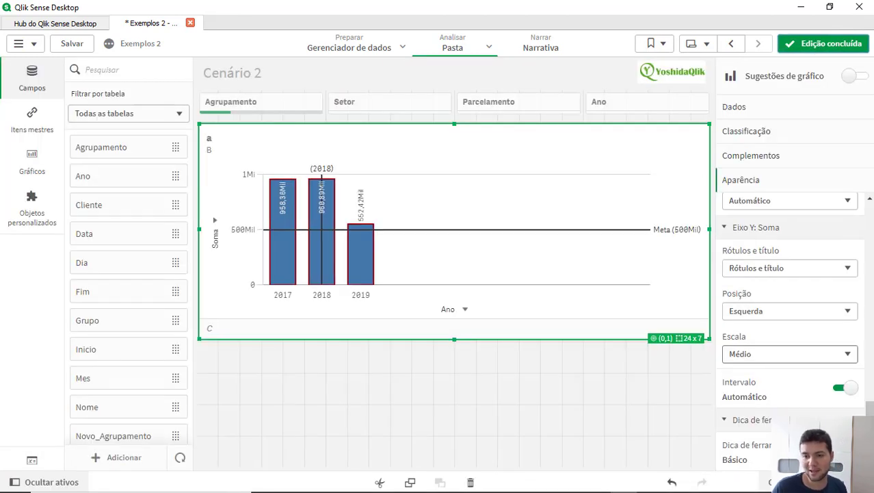
pyautogui.scroll(-4, 775, 340)
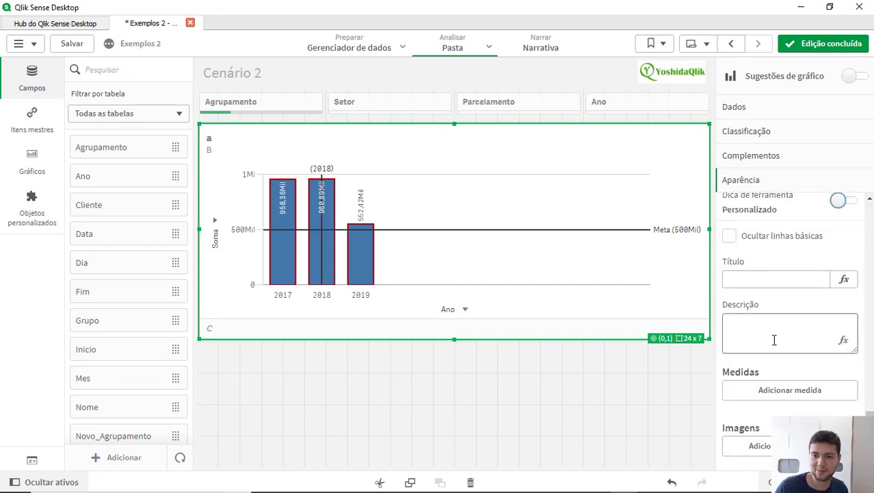
pyautogui.scroll(1, 775, 340)
pyautogui.scroll(-1, 775, 340)
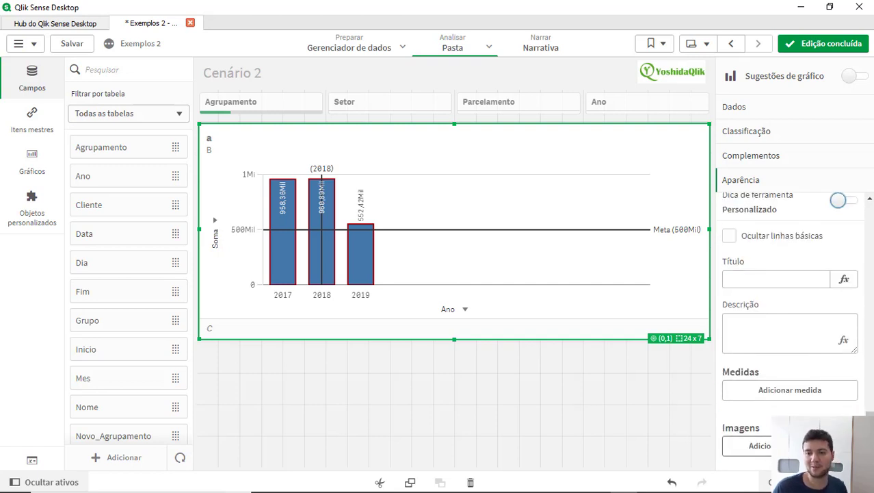
# Add the measures 100 and 200 to the chart's custom tooltip
pyautogui.click(766, 391)
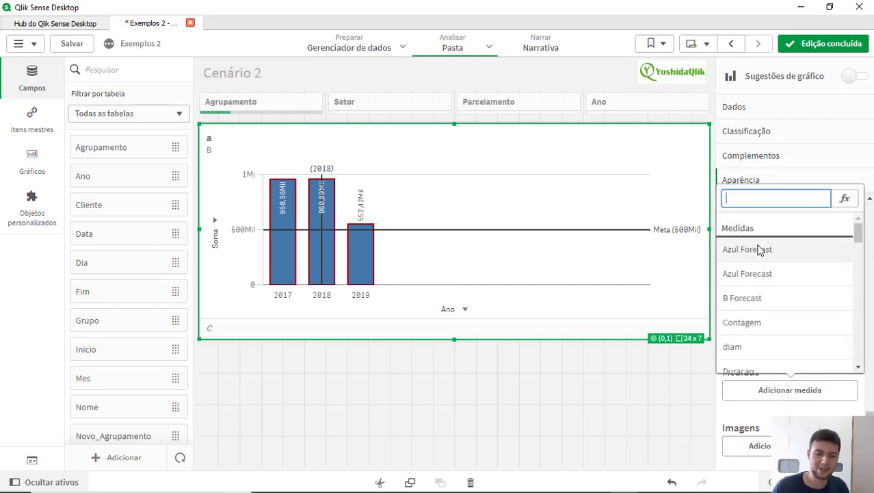
pyautogui.write('15')
pyautogui.press('Return')
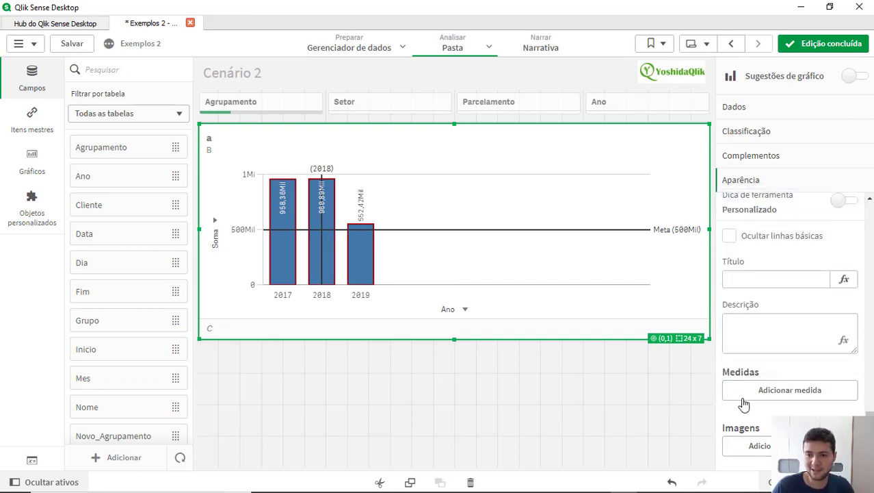
pyautogui.click(763, 418)
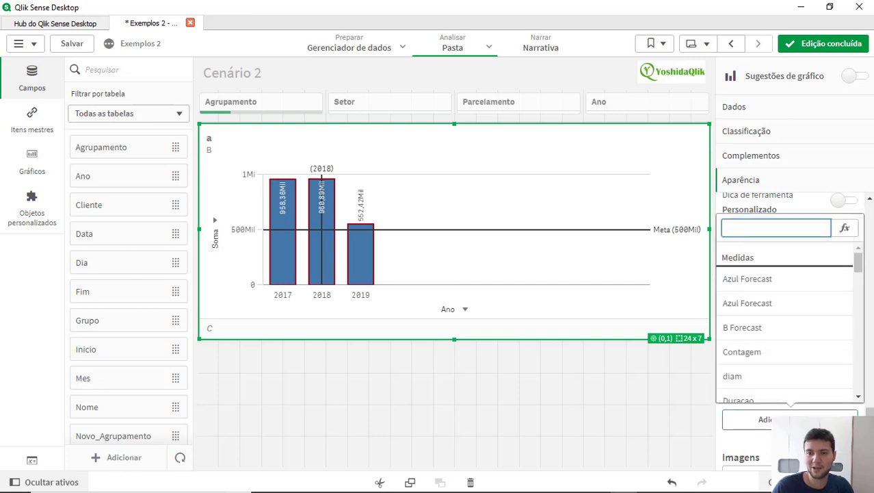
pyautogui.write('200')
pyautogui.press('Return')
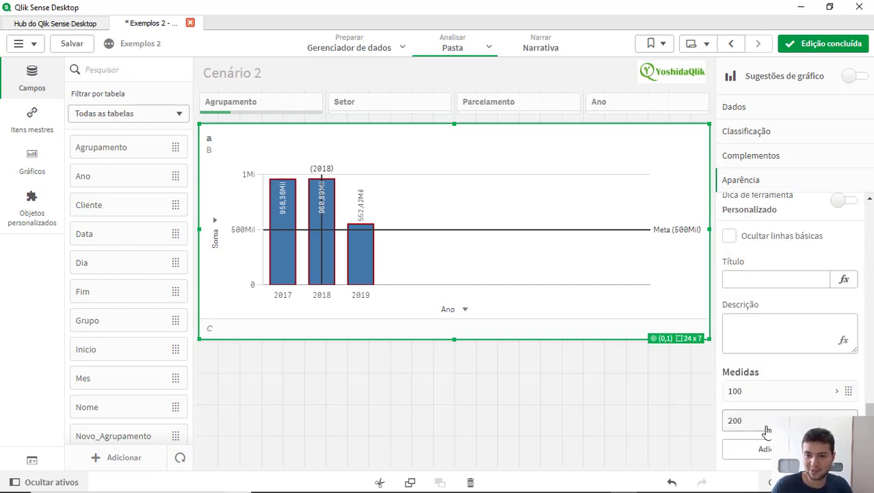
# Add a third custom tooltip measure with the expression 300 and show its settings
pyautogui.click(746, 420)
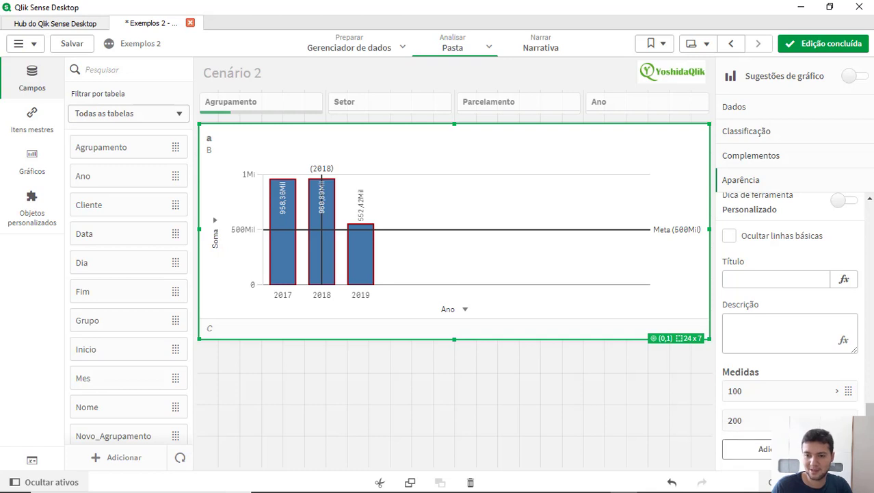
pyautogui.click(756, 449)
pyautogui.write('300')
pyautogui.press('Return')
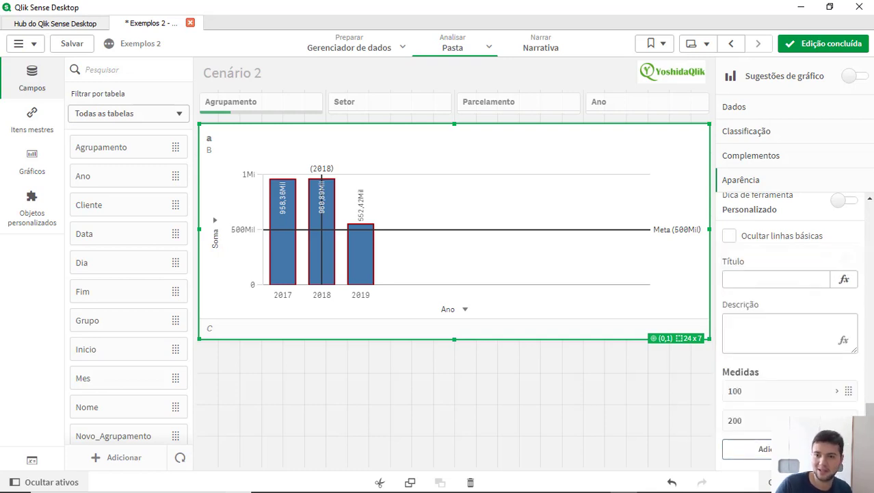
pyautogui.scroll(-2, 780, 394)
pyautogui.click(771, 381)
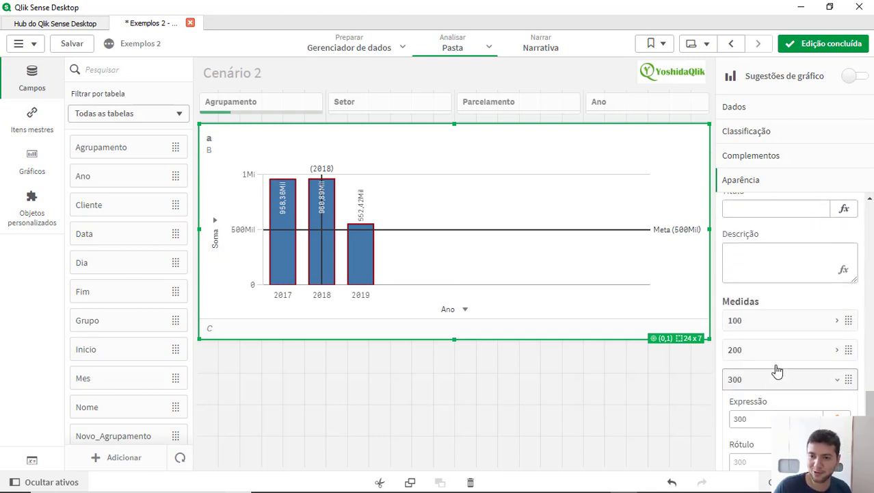
# Label the tooltip measure 300 as "Rotulo PErsonalizado", finish editing the sheet and inspect the 2019 bar's tooltip
pyautogui.click(751, 412)
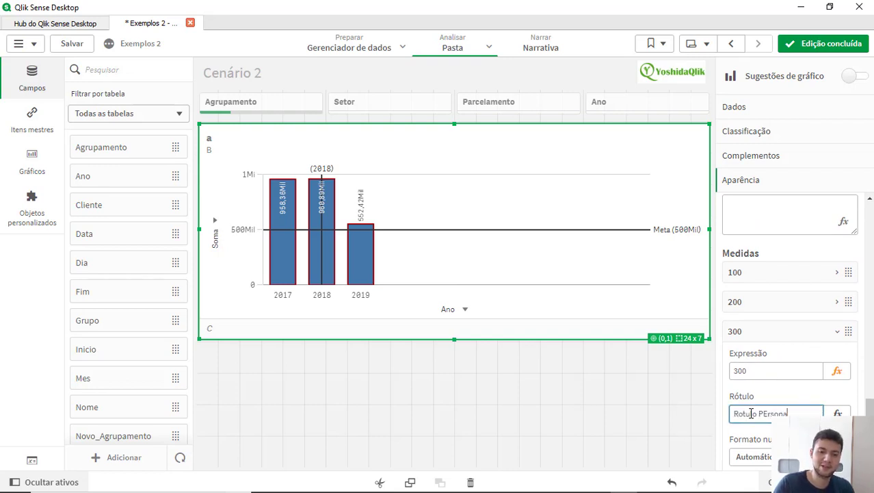
pyautogui.write('Rotulo PErsonalizado')
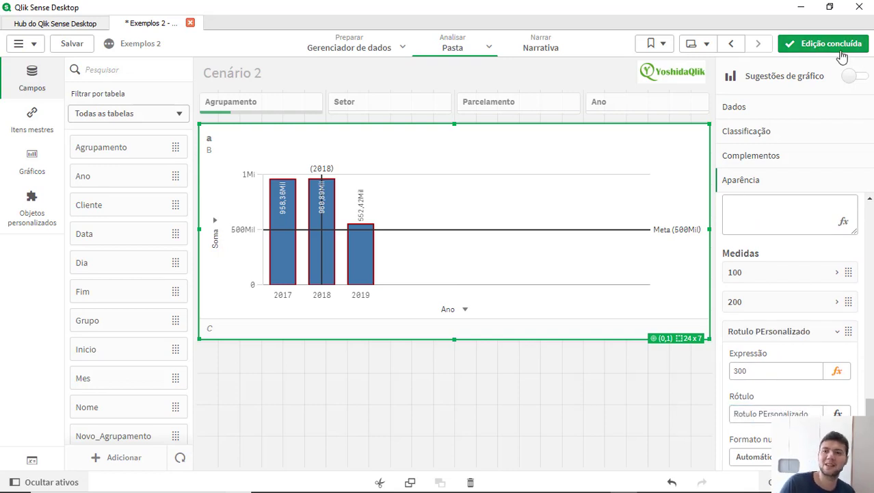
pyautogui.click(821, 43)
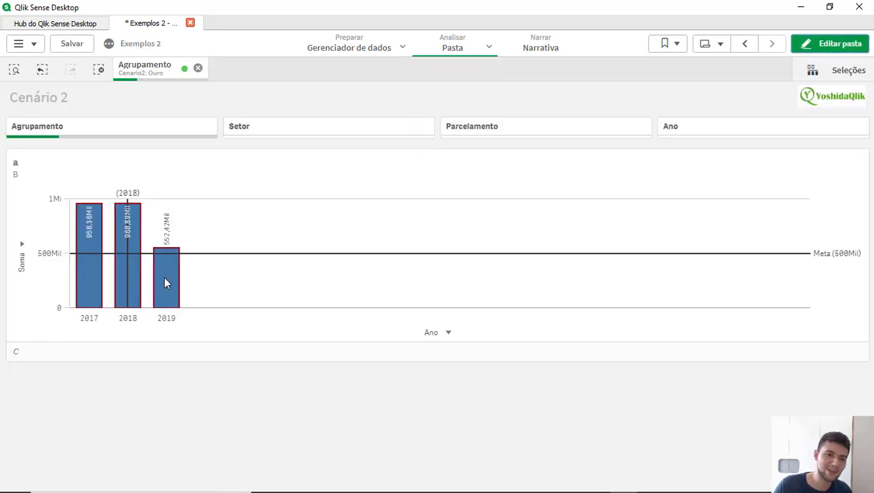
pyautogui.moveTo(165, 277)
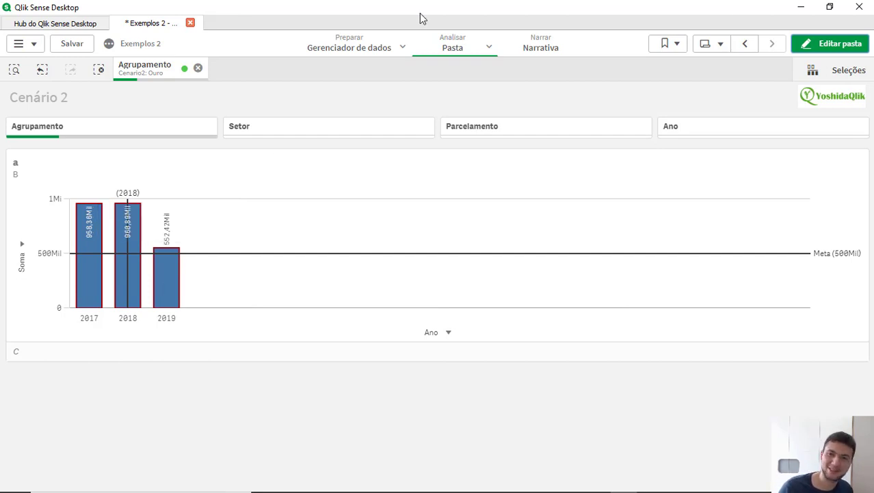
# Return to editing the sheet and start a new Hierarquia master dimension with the fields Agrupamento and Setor
pyautogui.click(827, 43)
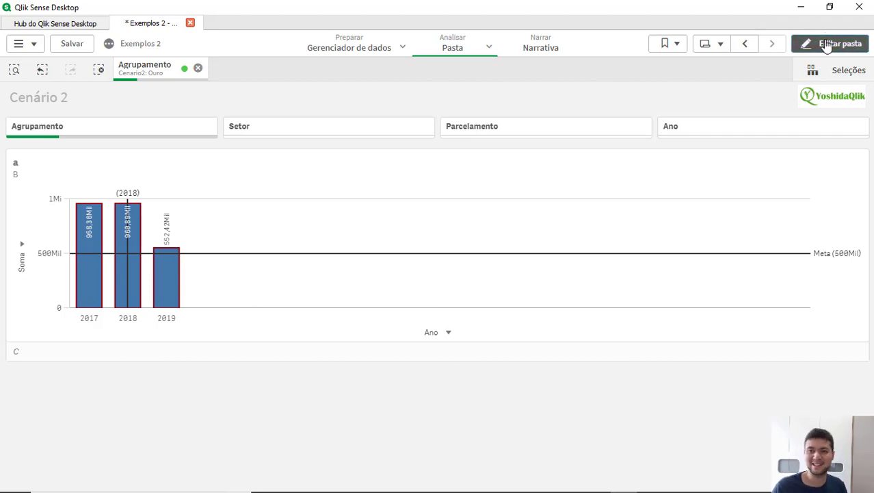
pyautogui.click(784, 196)
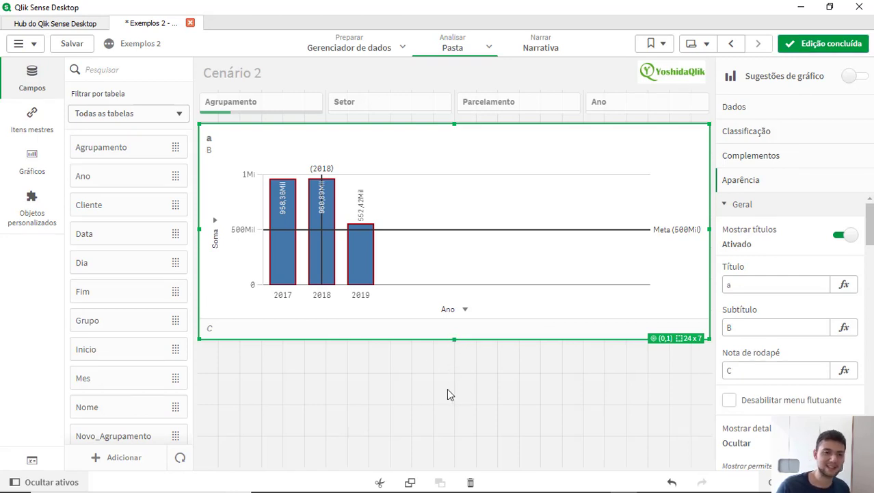
pyautogui.click(31, 128)
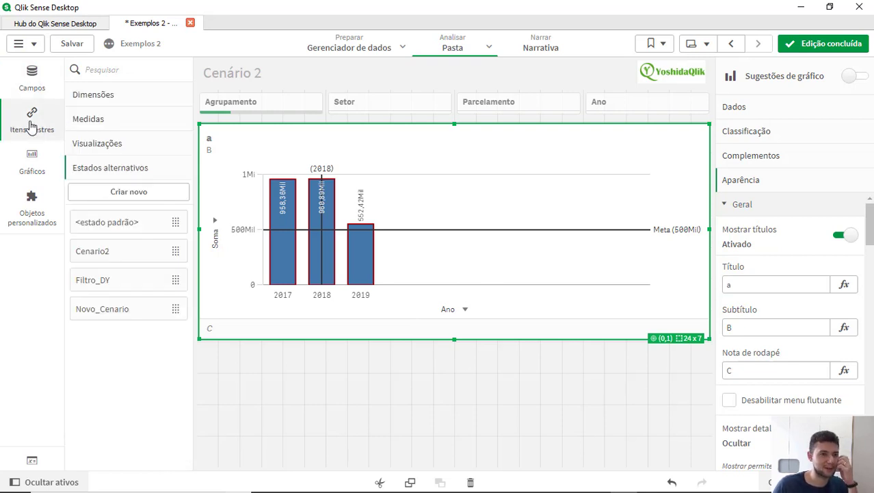
pyautogui.click(130, 96)
pyautogui.click(150, 121)
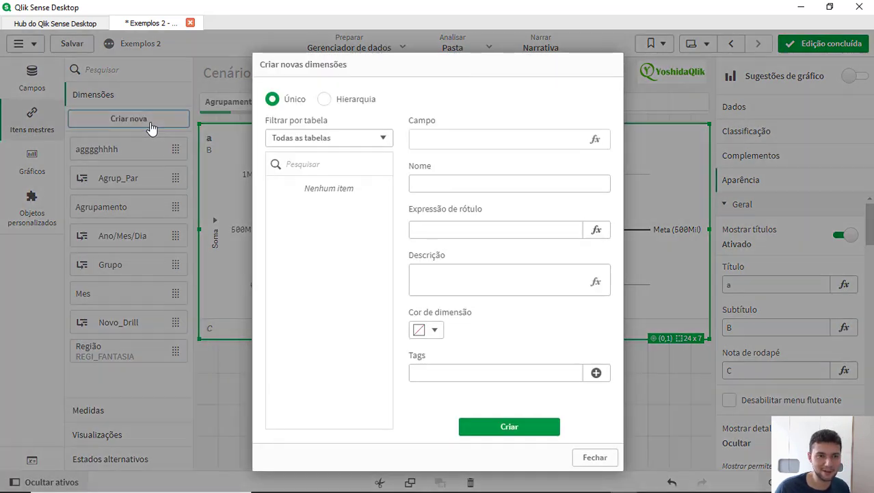
pyautogui.click(332, 101)
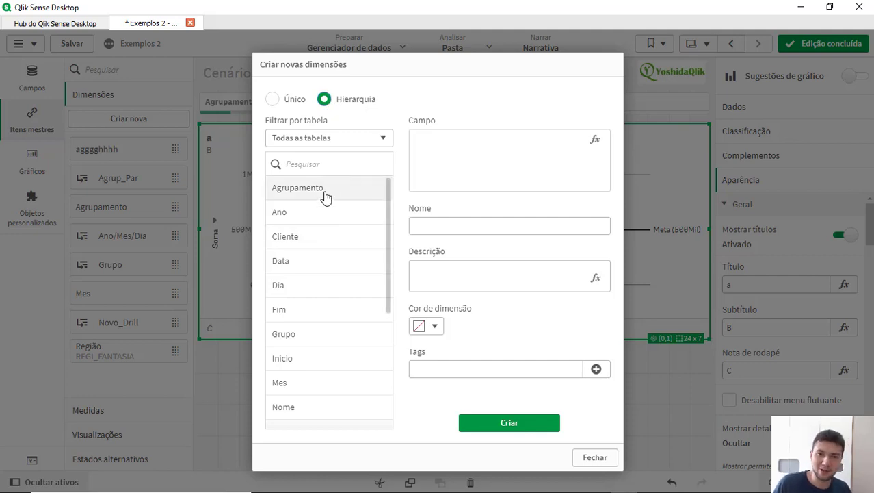
pyautogui.click(326, 197)
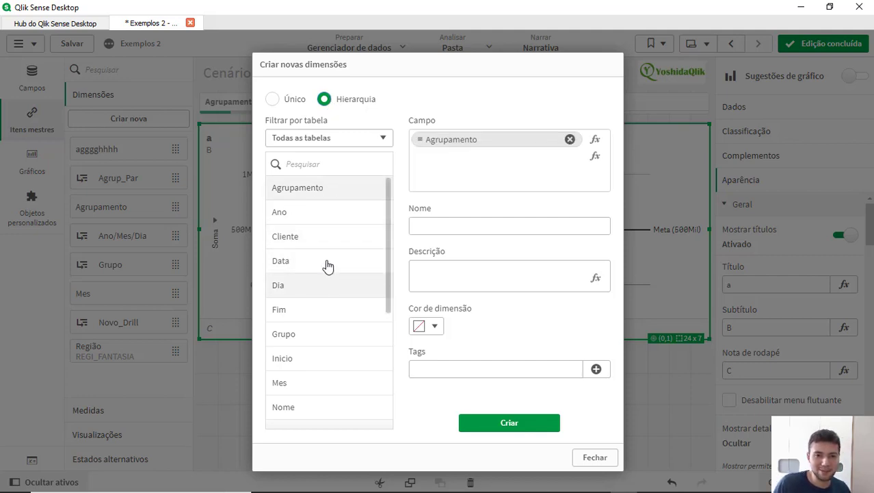
pyautogui.click(323, 171)
pyautogui.write('se')
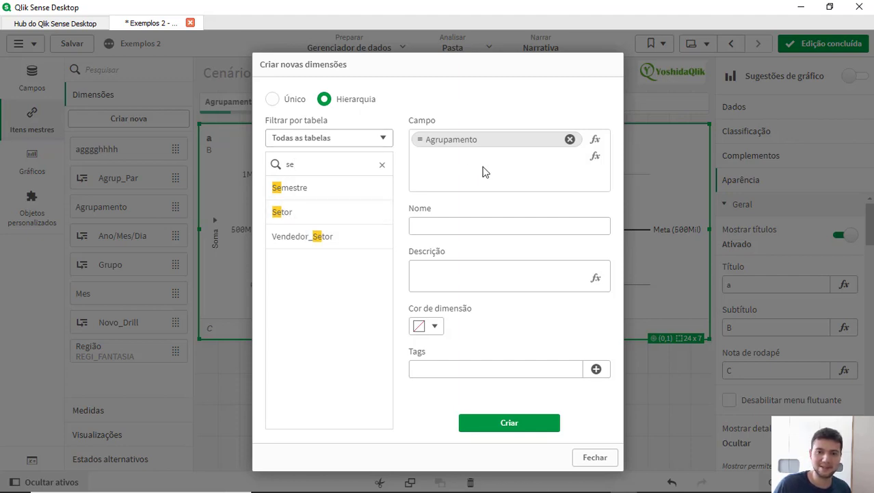
pyautogui.write('tor')
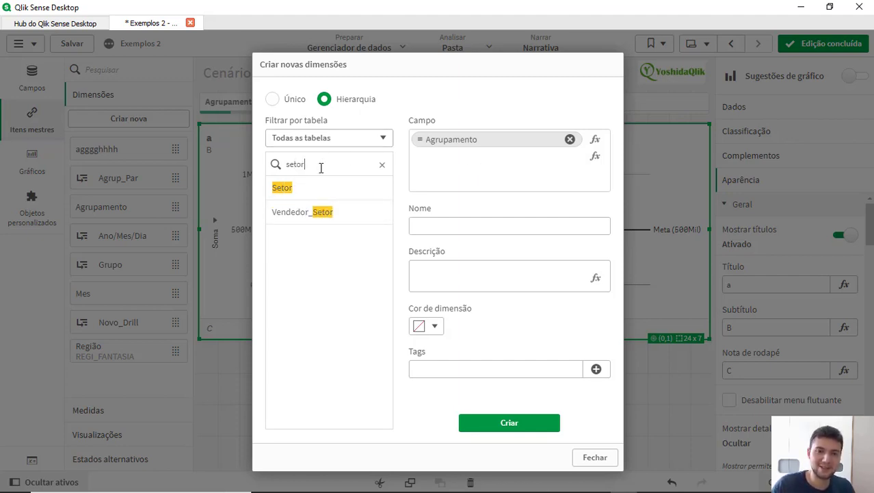
pyautogui.click(290, 191)
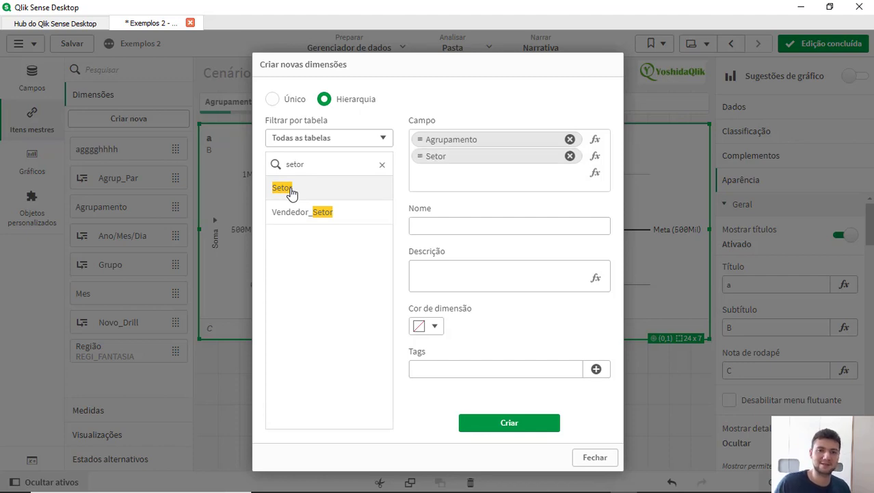
# Name the hierarchical dimension Agrup_Setor, create it and close the dimension dialog
pyautogui.click(453, 228)
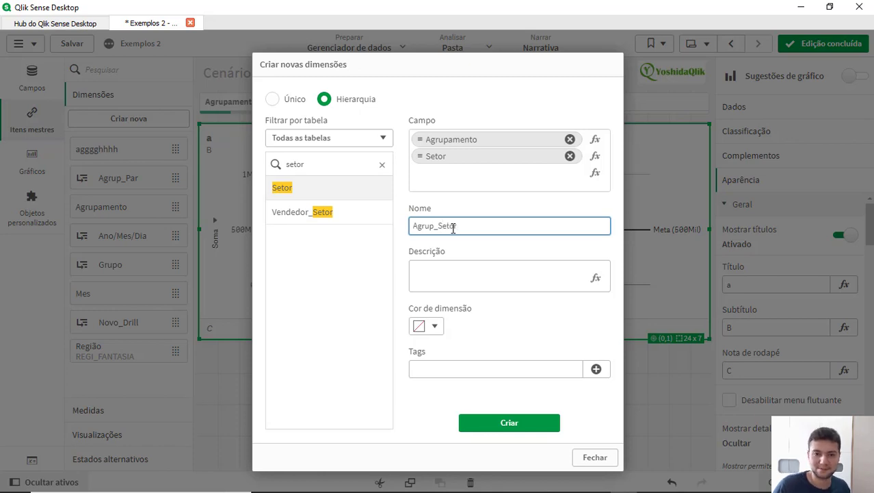
pyautogui.write('Agrup_Setor')
pyautogui.click(517, 428)
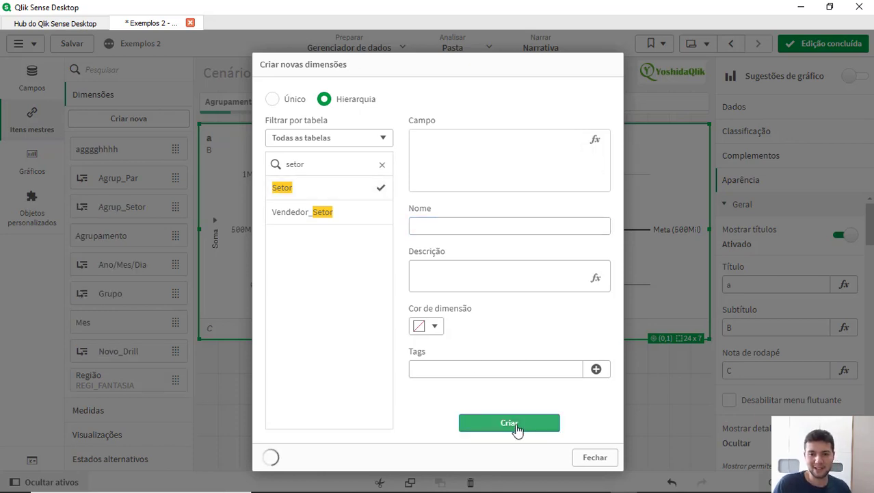
pyautogui.click(593, 458)
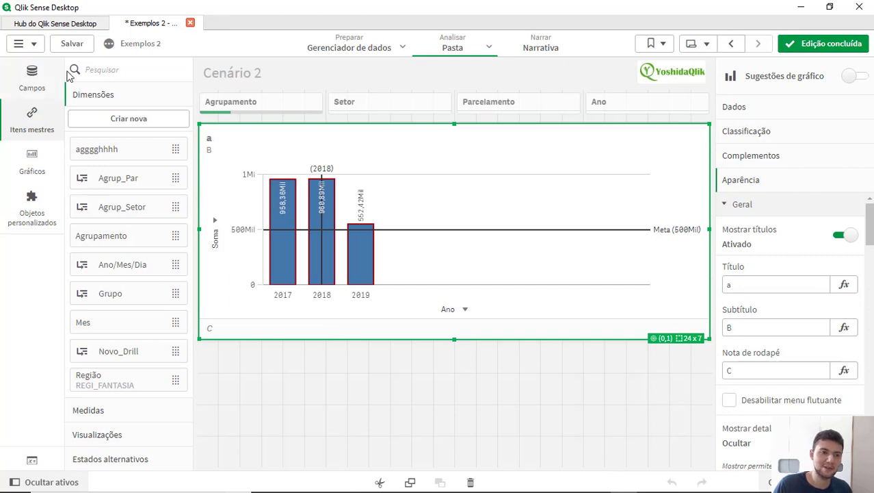
# Find the Agrup_Setor master dimension and substitute it for Ano in the bar chart
pyautogui.write('agru')
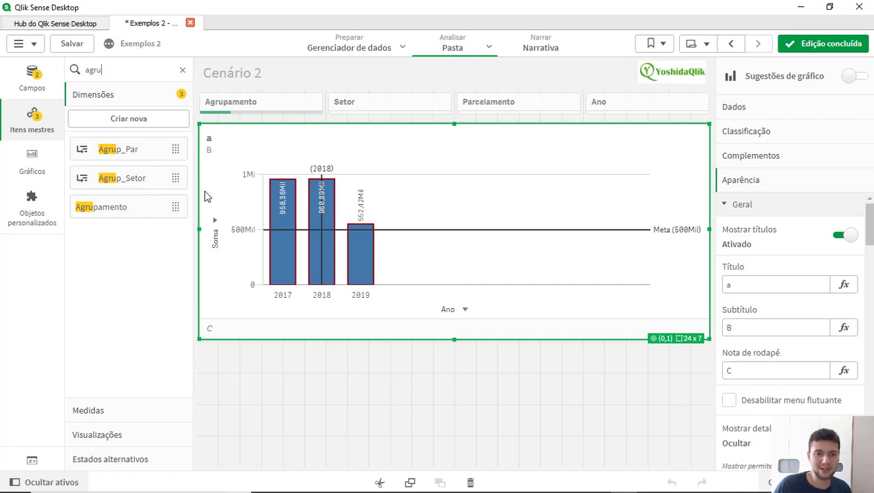
pyautogui.moveTo(137, 190); pyautogui.dragTo(372, 241)
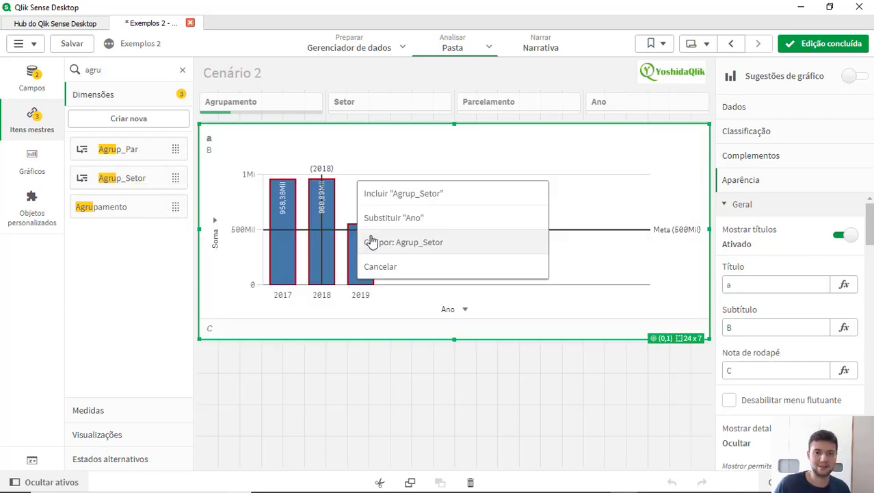
pyautogui.click(422, 217)
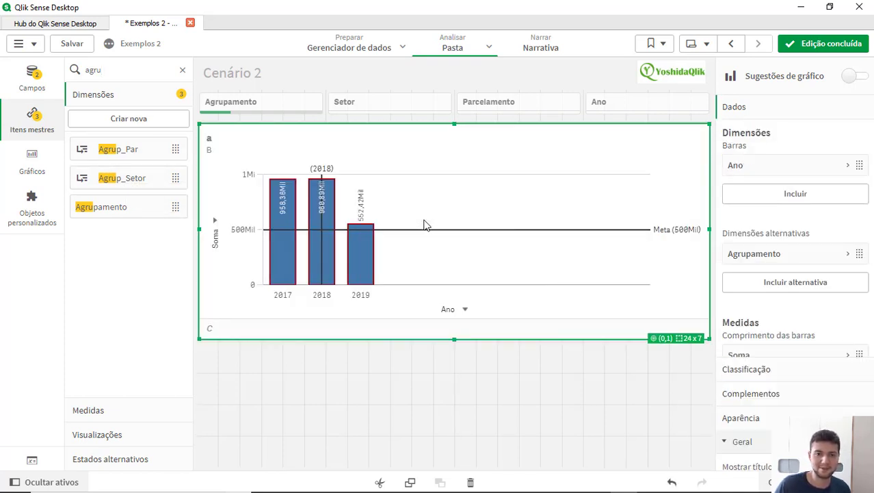
# Finish editing, confirm a selection of the Azul bar, and clear the Setor and Agrupamento selections
pyautogui.click(823, 44)
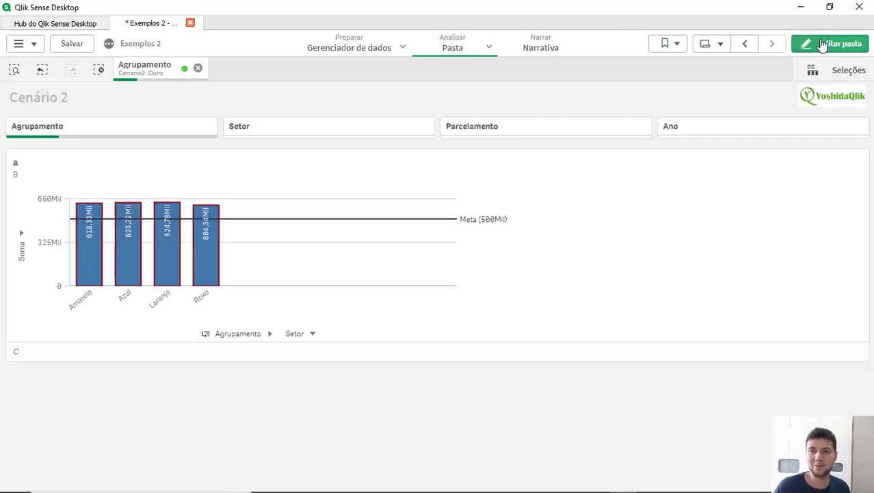
pyautogui.click(131, 258)
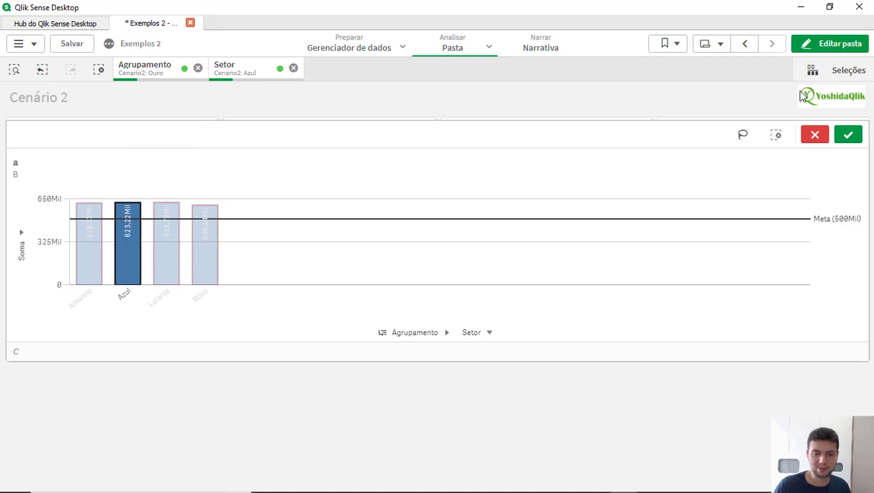
pyautogui.click(855, 137)
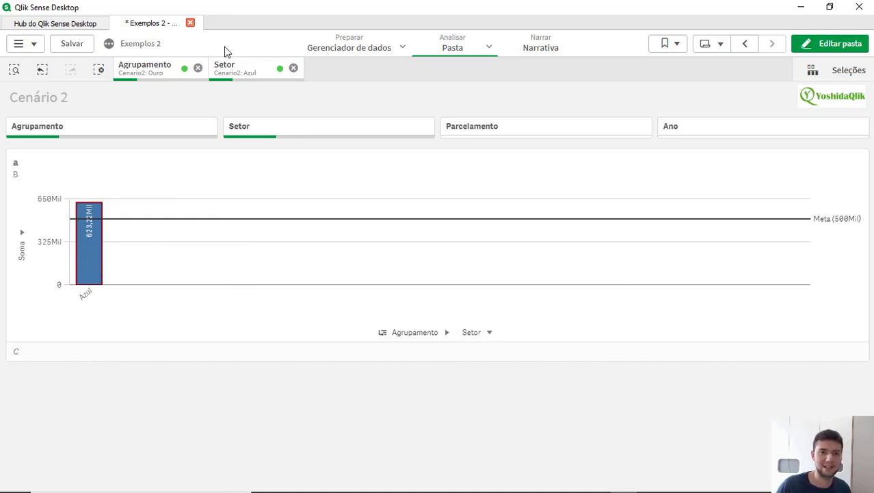
pyautogui.click(294, 68)
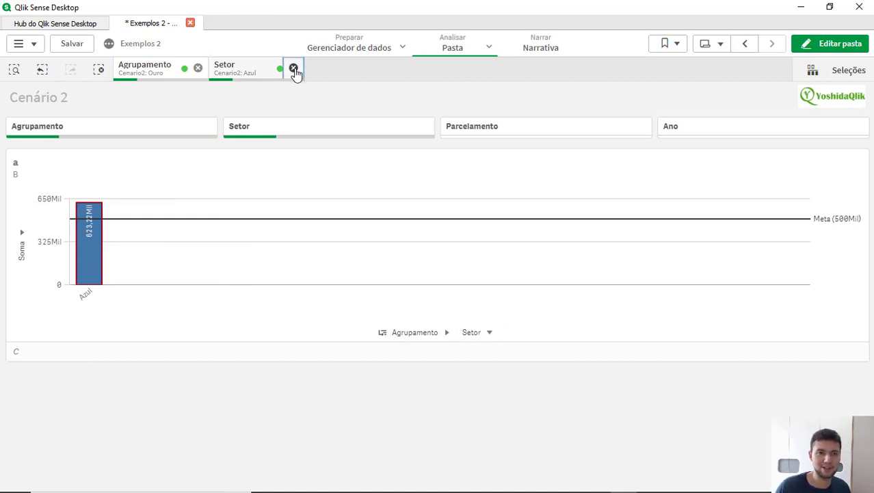
pyautogui.click(198, 69)
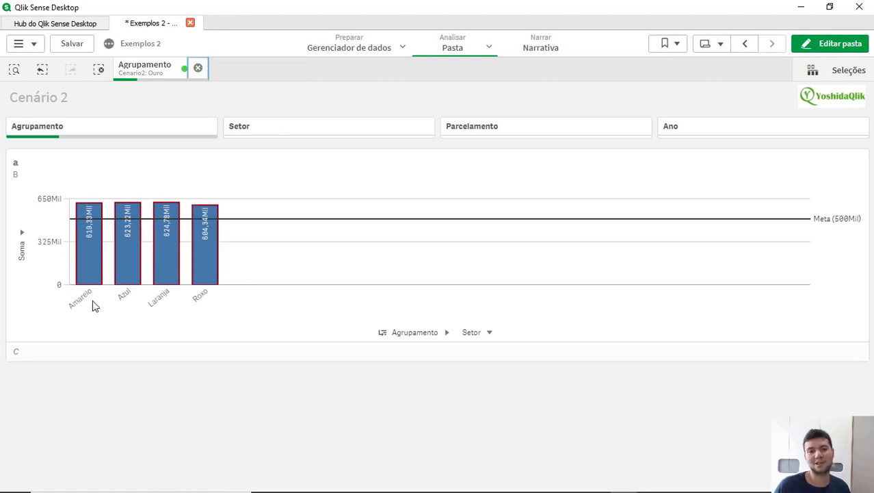
# Return to editing the sheet and delete the alternative dimension Agrupamento from the bar chart
pyautogui.click(836, 48)
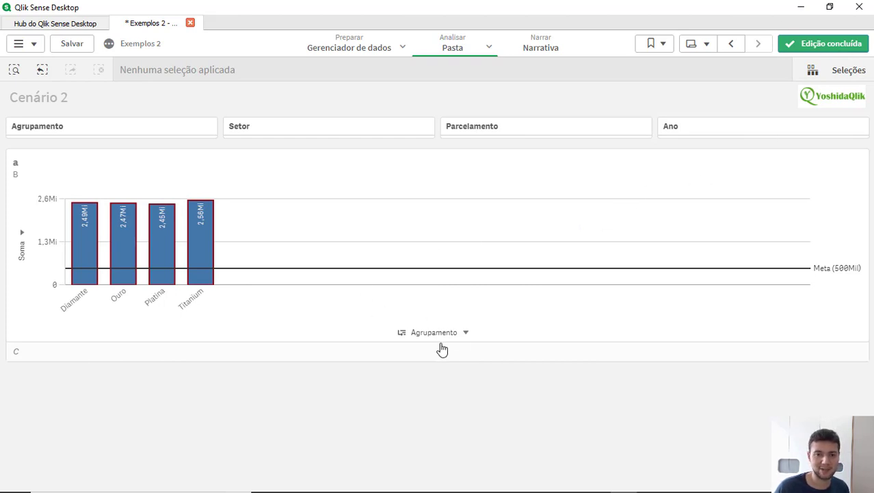
pyautogui.click(197, 310)
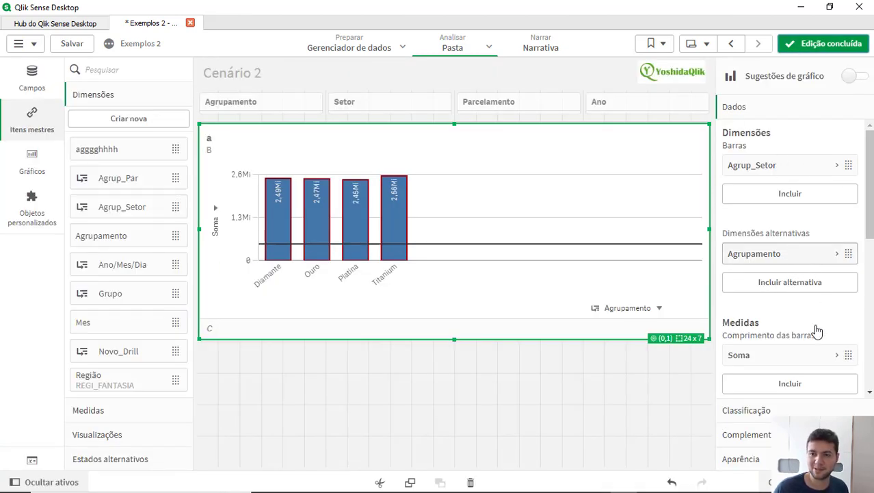
pyautogui.rightClick(805, 252)
pyautogui.click(774, 251)
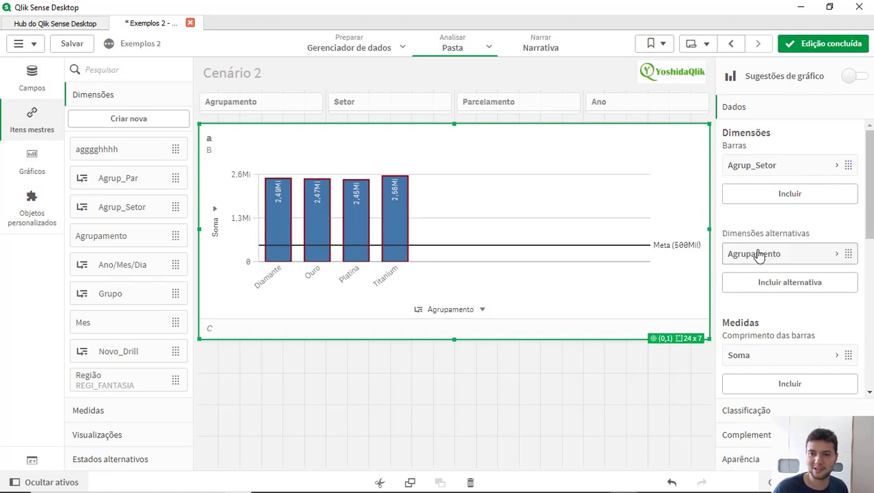
pyautogui.click(758, 253)
pyautogui.rightClick(759, 253)
pyautogui.click(741, 240)
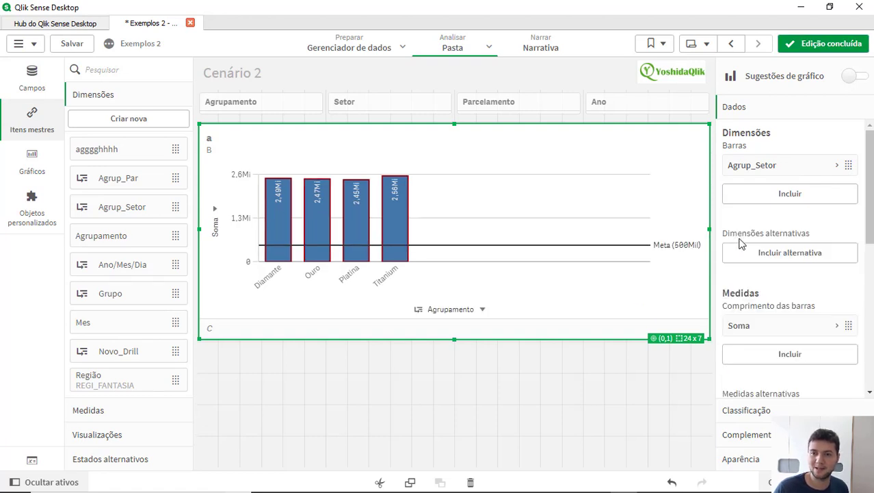
# Finish editing and drill down into Titanium by selecting its bar and confirming the selection
pyautogui.click(827, 44)
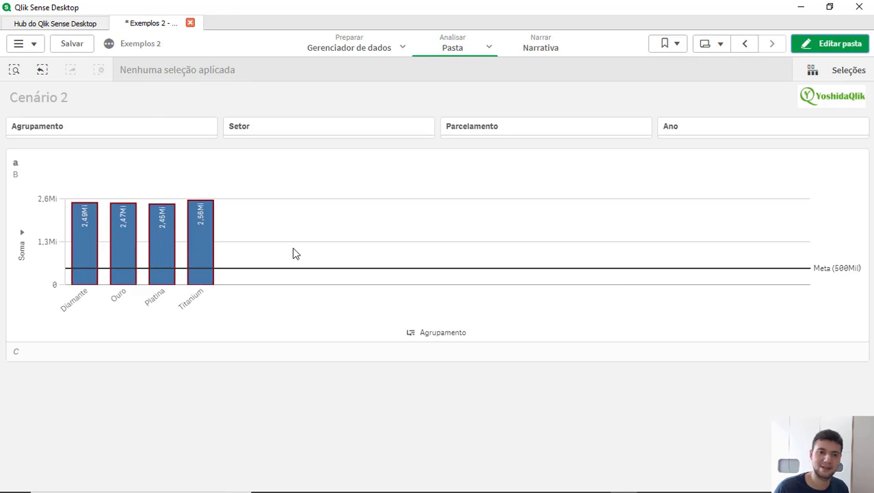
pyautogui.click(201, 245)
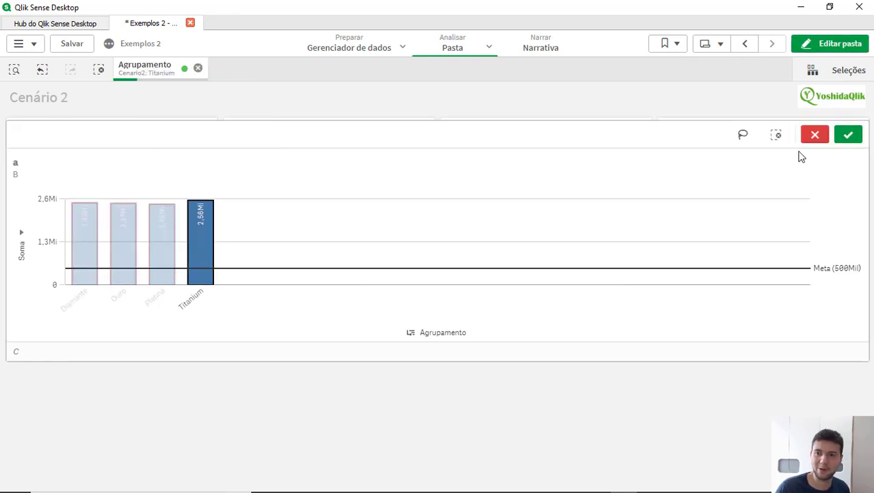
pyautogui.click(847, 135)
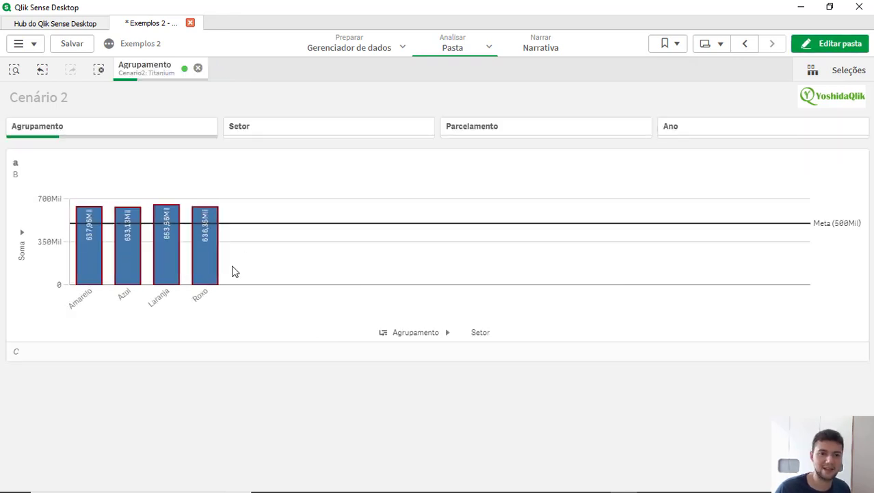
# Reopen the sheet for editing, narrow the bar chart to 11 grid columns, and place an empty Contêiner in the free space beside it
pyautogui.click(834, 51)
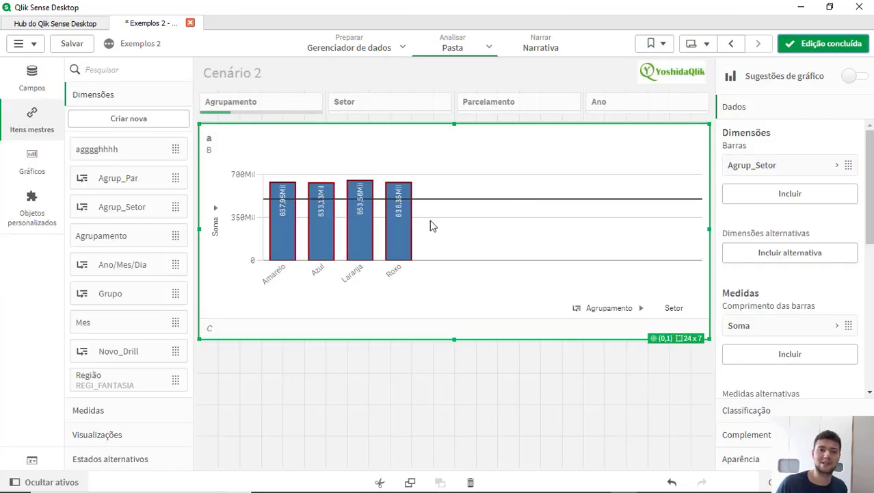
pyautogui.moveTo(710, 230); pyautogui.dragTo(431, 228)
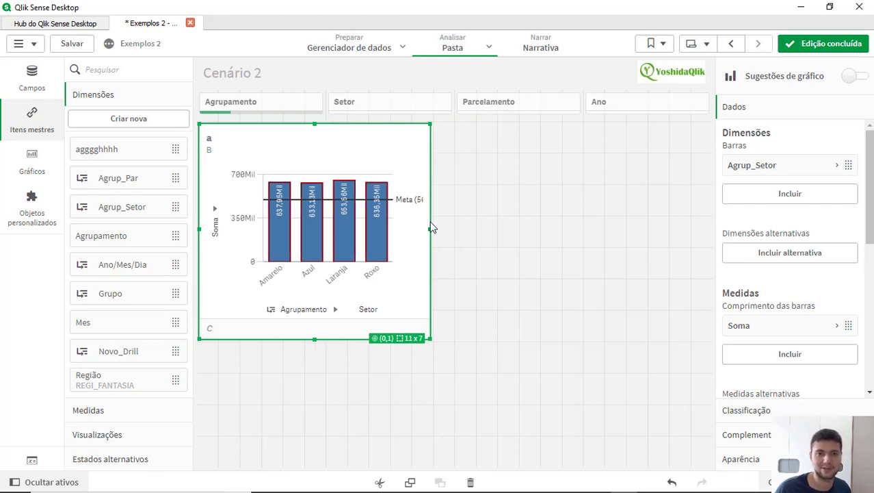
pyautogui.click(127, 71)
pyautogui.write('conta')
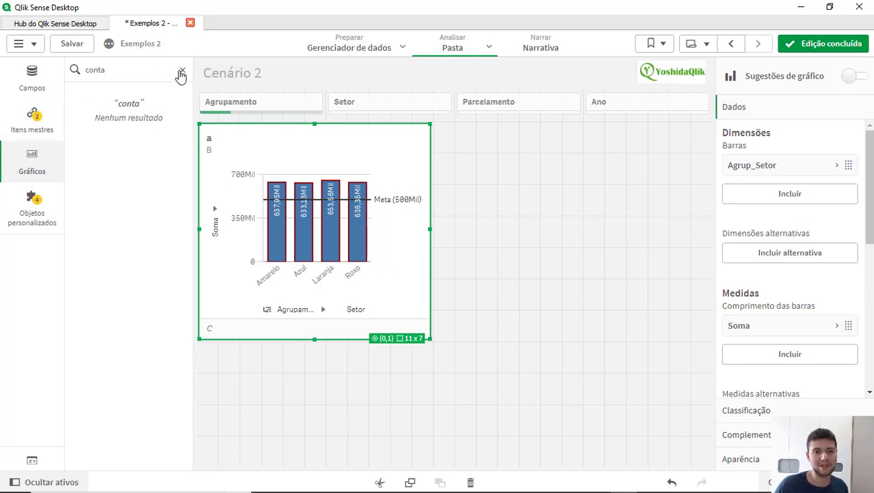
pyautogui.click(181, 71)
pyautogui.moveTo(117, 128); pyautogui.dragTo(501, 192)
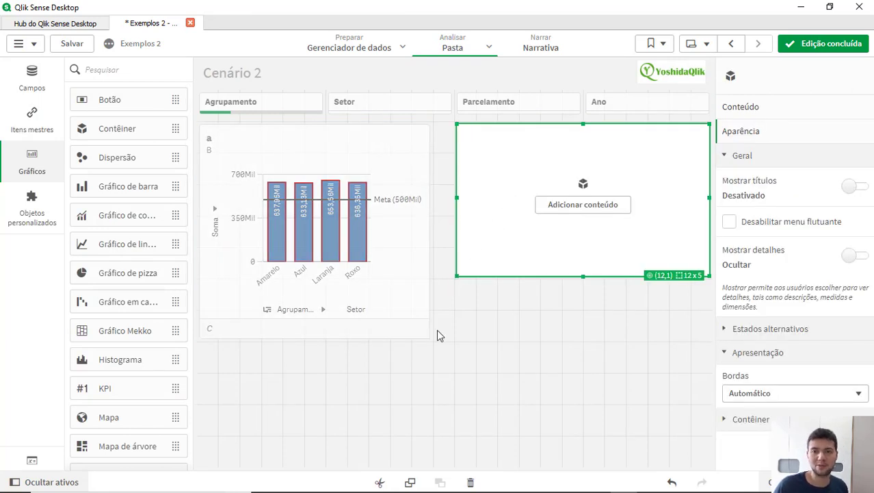
# Enlarge the container to 13 x 7 grid cells and convert a pasted copy of the bar chart into a pie chart
pyautogui.moveTo(439, 335); pyautogui.dragTo(431, 357)
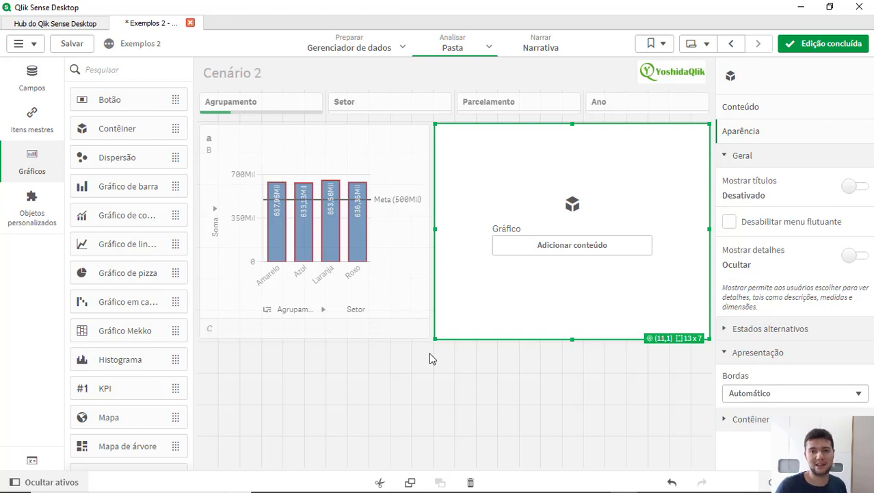
pyautogui.click(387, 295)
pyautogui.click(347, 355)
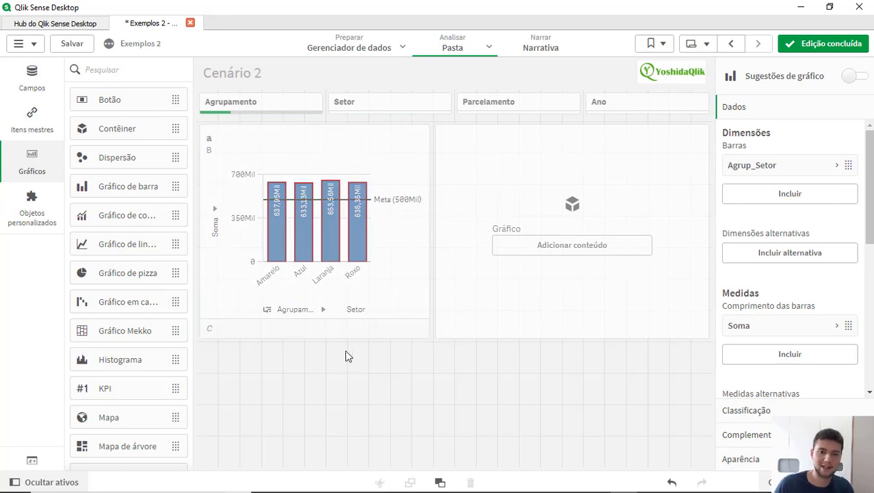
pyautogui.hotkey('ctrl', 'v')
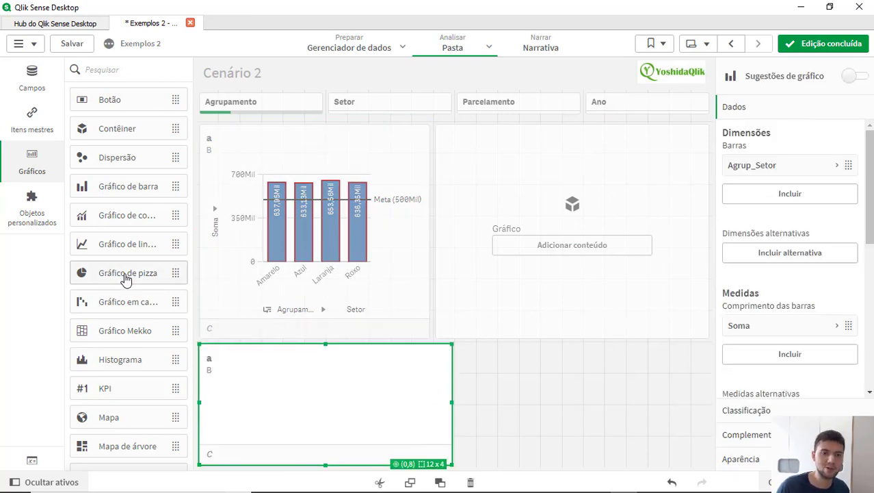
pyautogui.moveTo(126, 281); pyautogui.dragTo(332, 404)
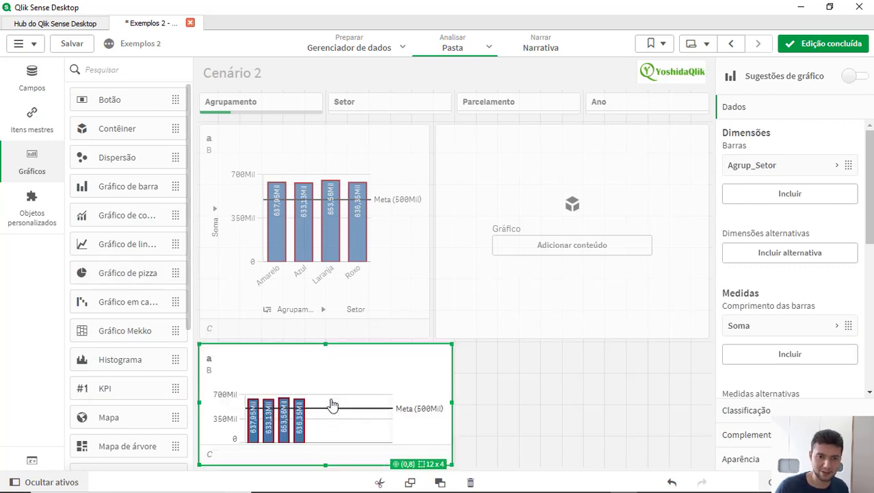
pyautogui.click(310, 410)
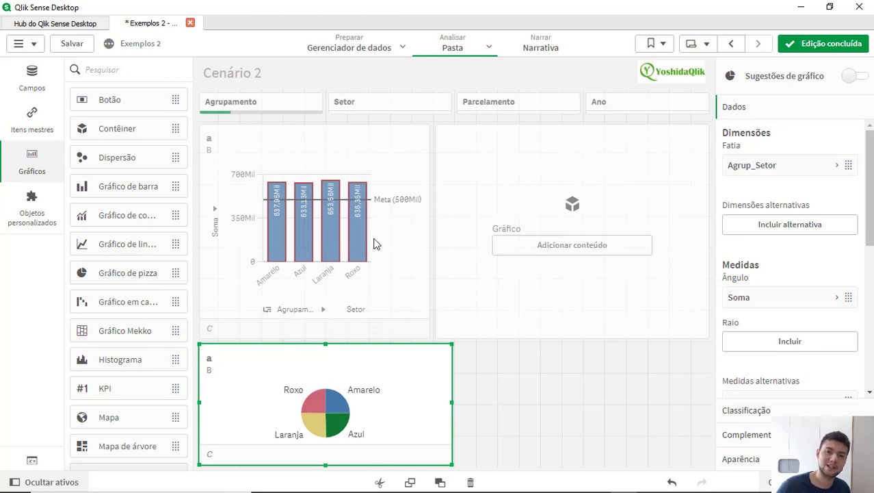
# Move the bar chart and the pie chart into the container, and enlarge it to 24 x 10 grid cells
pyautogui.click(385, 264)
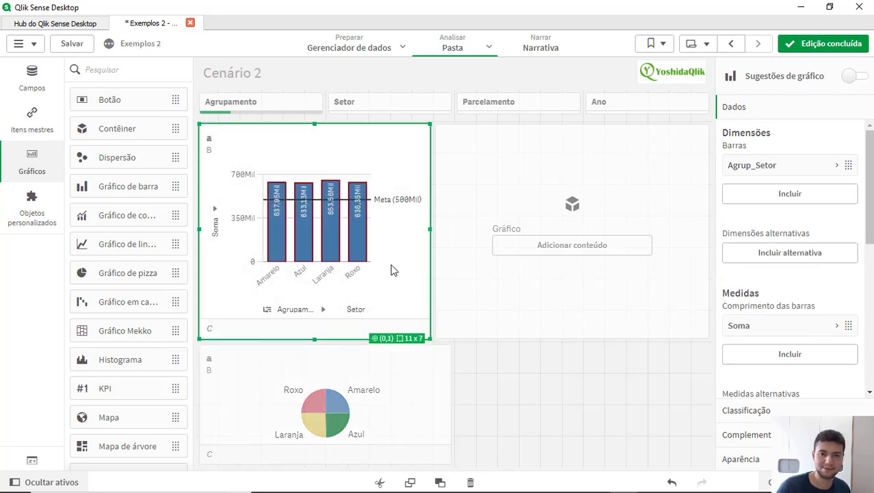
pyautogui.moveTo(369, 253); pyautogui.dragTo(535, 233)
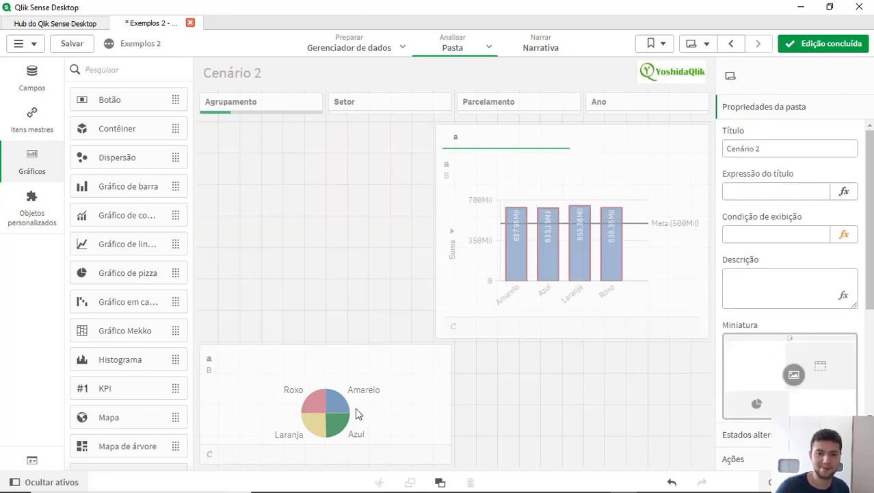
pyautogui.click(388, 411)
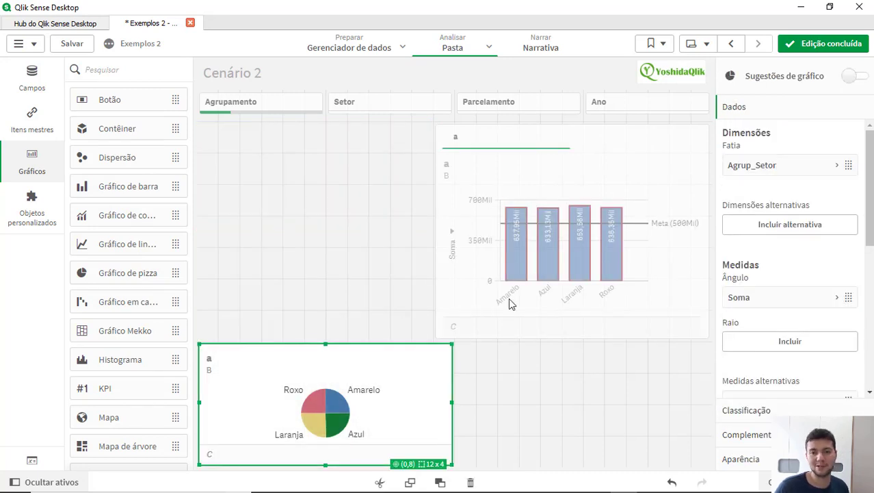
pyautogui.moveTo(509, 299); pyautogui.dragTo(562, 257)
pyautogui.click(451, 300)
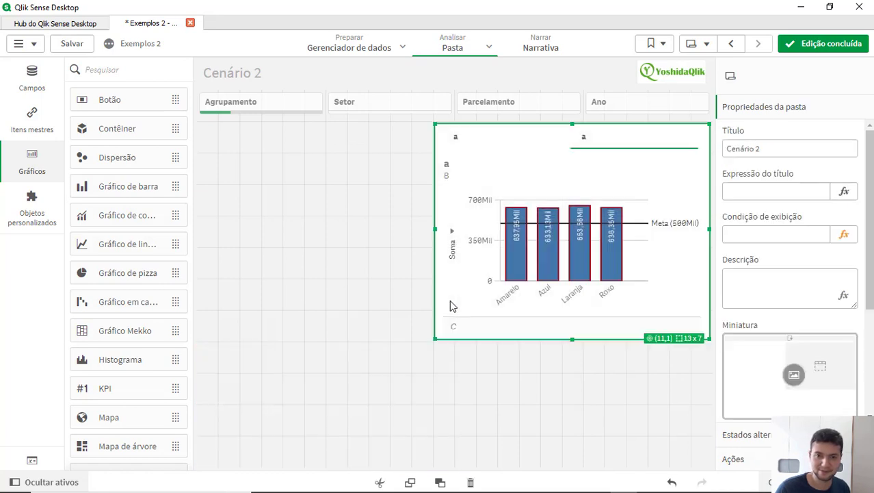
pyautogui.moveTo(436, 338); pyautogui.dragTo(156, 426)
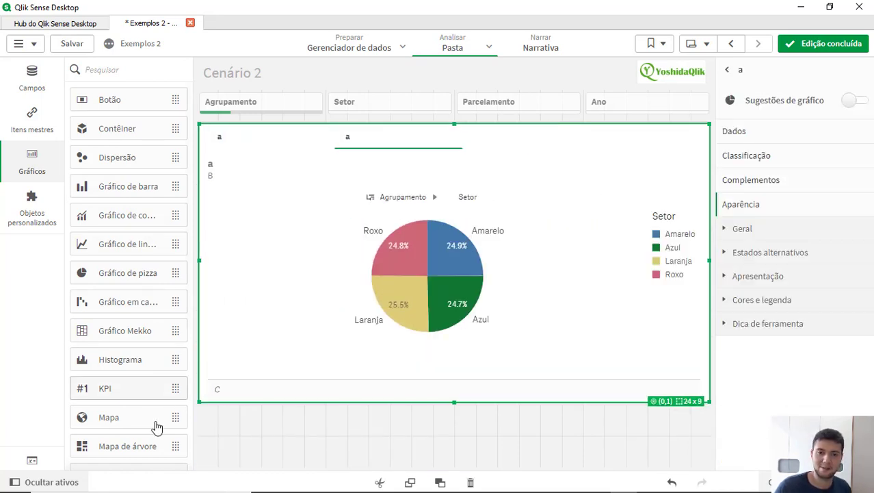
# Finish editing the sheet and switch back and forth between the container's bar chart and pie chart
pyautogui.click(828, 43)
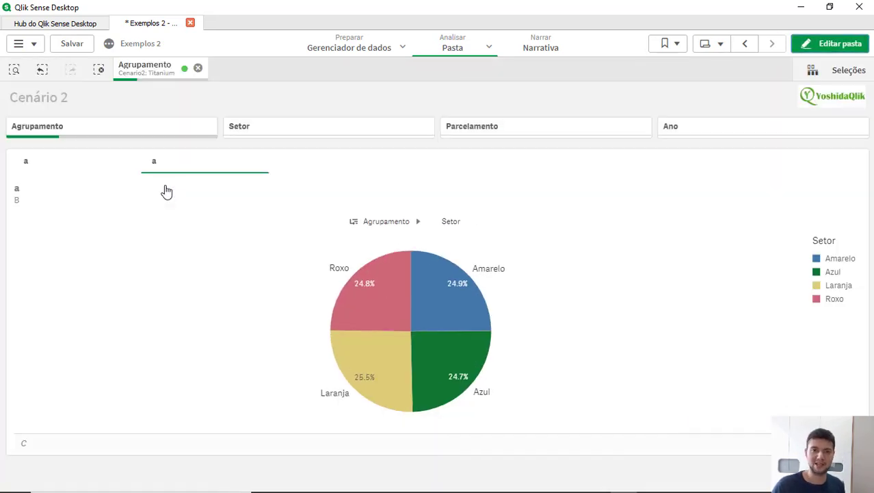
pyautogui.click(88, 169)
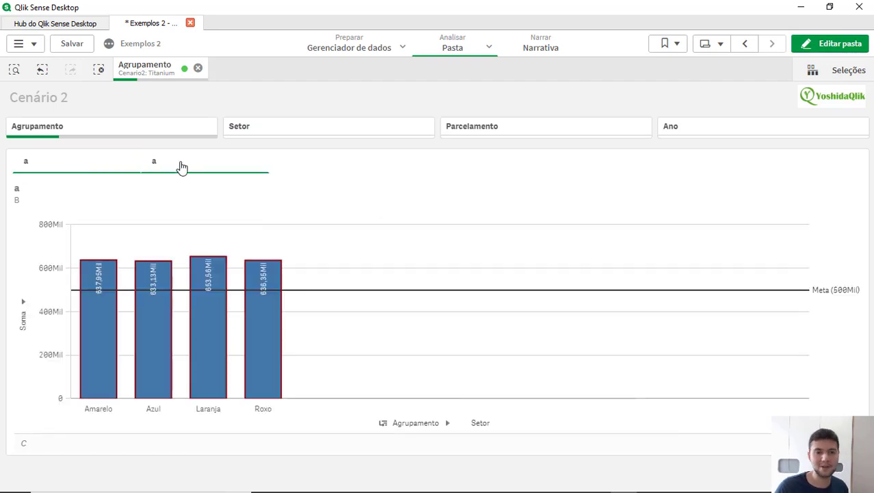
pyautogui.click(181, 167)
pyautogui.click(96, 167)
pyautogui.click(159, 168)
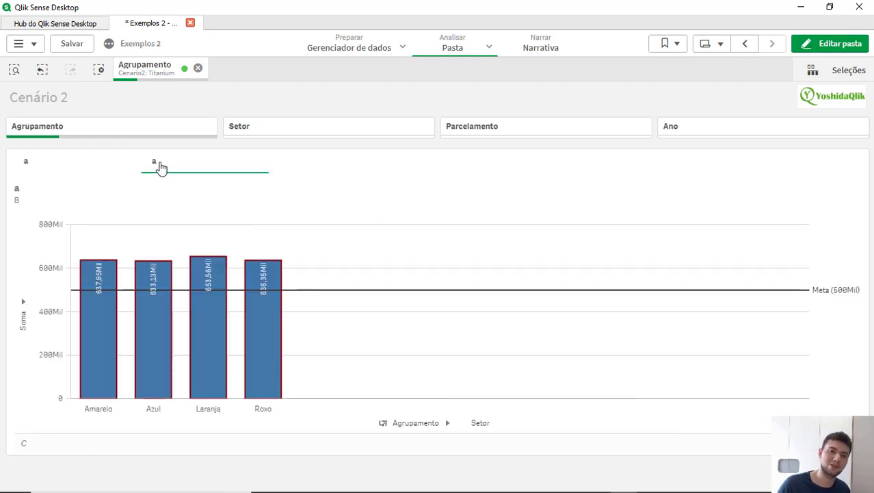
# Reopen the sheet for editing and turn off the container's Guias setting
pyautogui.click(846, 48)
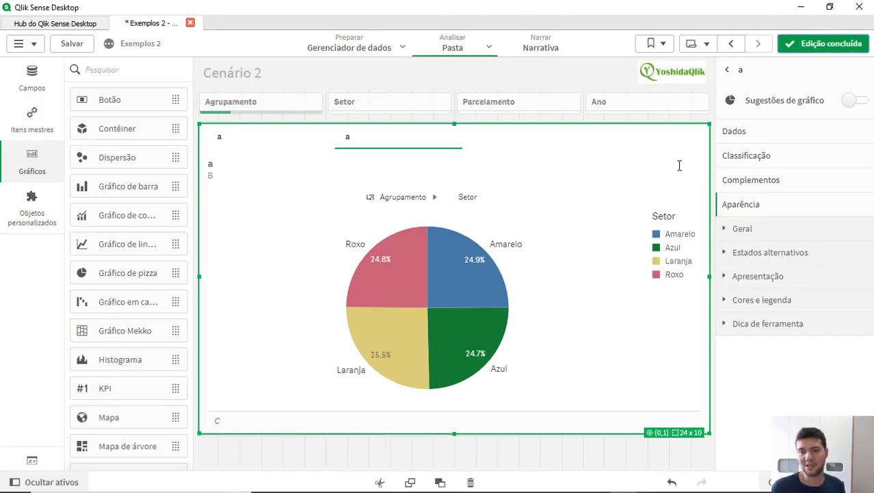
pyautogui.click(727, 69)
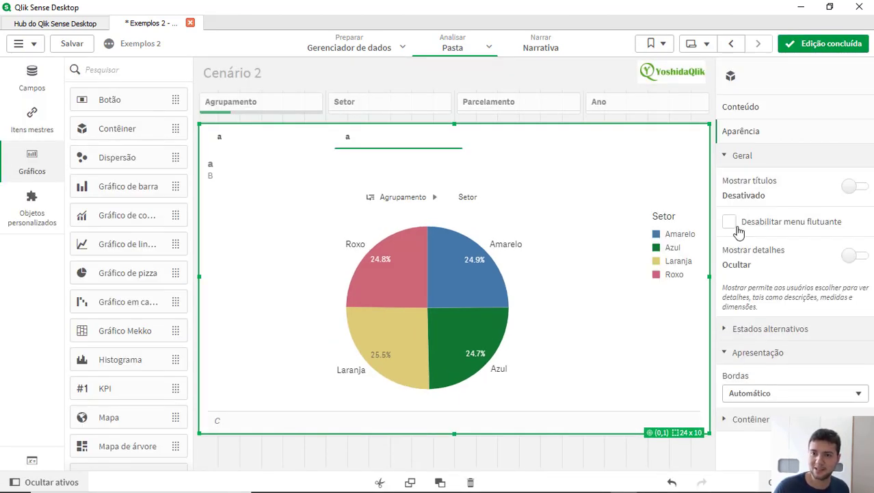
pyautogui.click(750, 420)
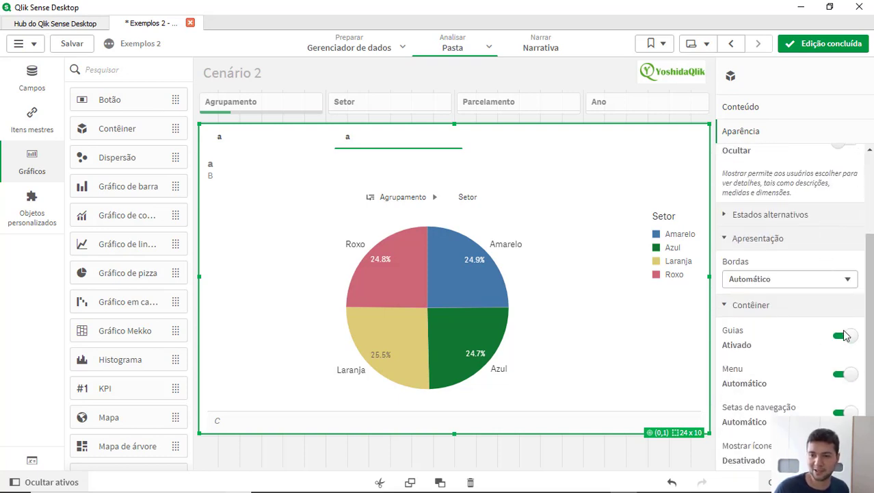
pyautogui.click(845, 339)
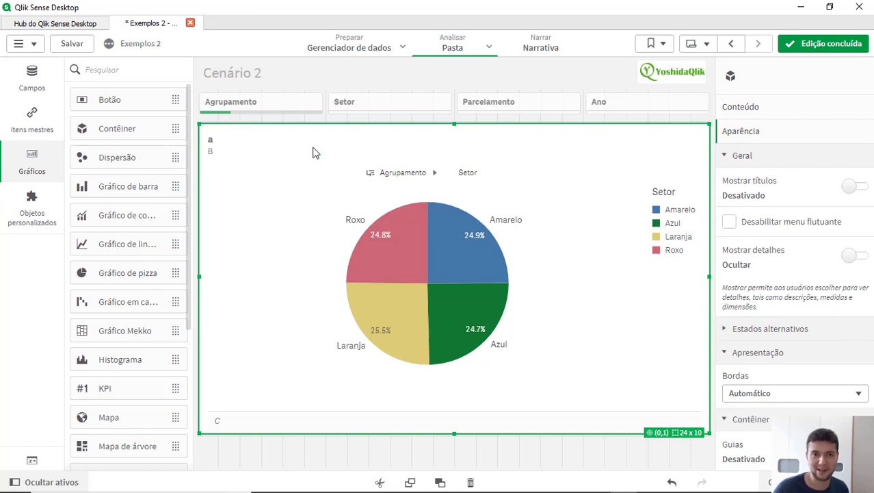
# Set the display condition of the container's first chart to GetSelectedCount(Agrupamento)>0 and copy the expression
pyautogui.click(763, 111)
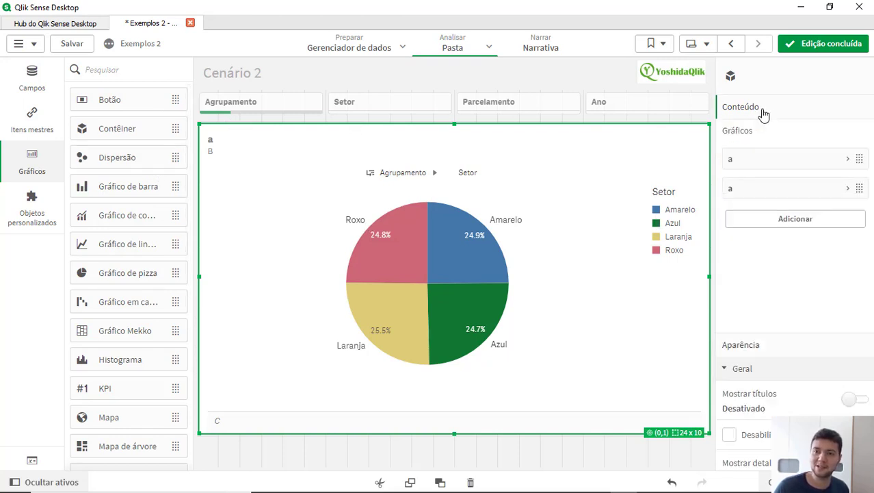
pyautogui.click(775, 162)
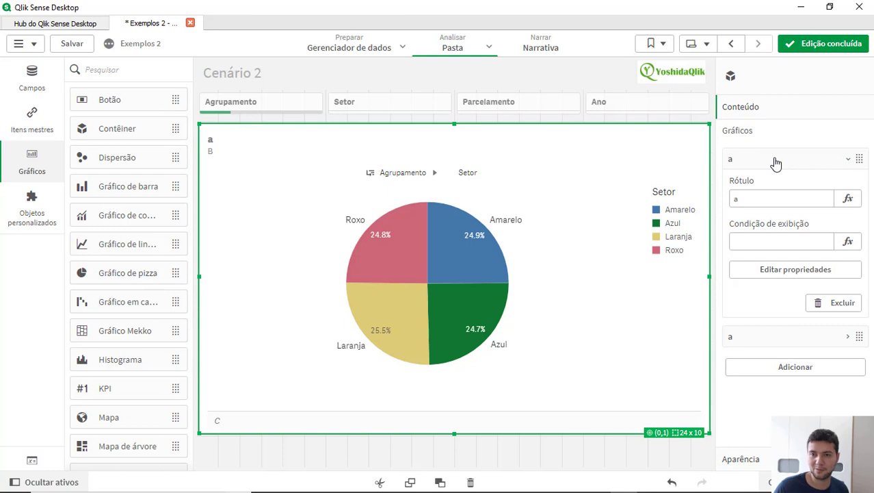
pyautogui.click(848, 241)
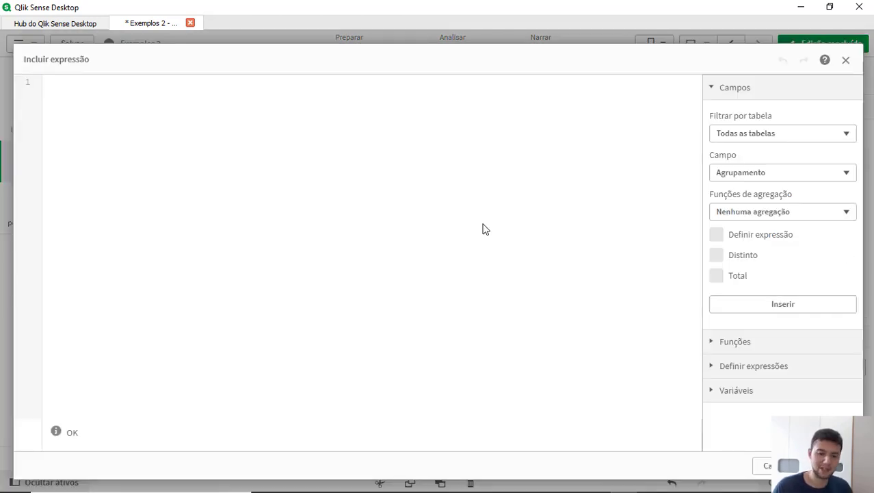
pyautogui.write('getsel')
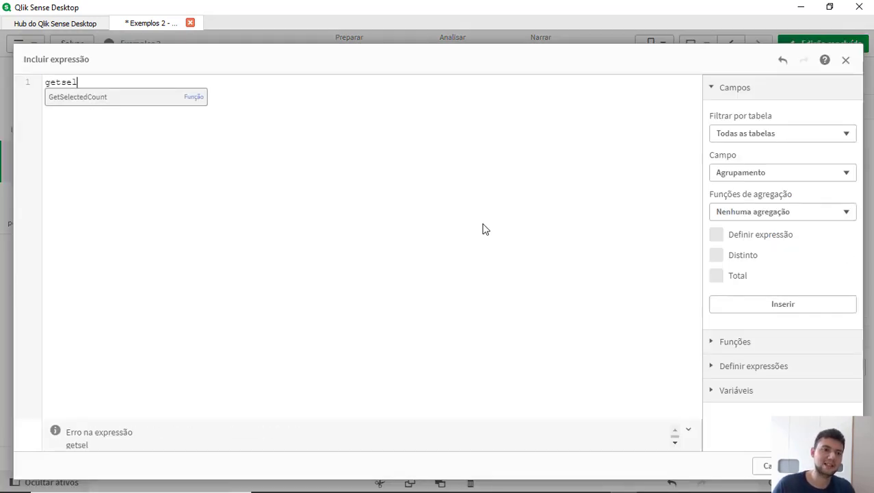
pyautogui.press('Return')
pyautogui.write('(agru')
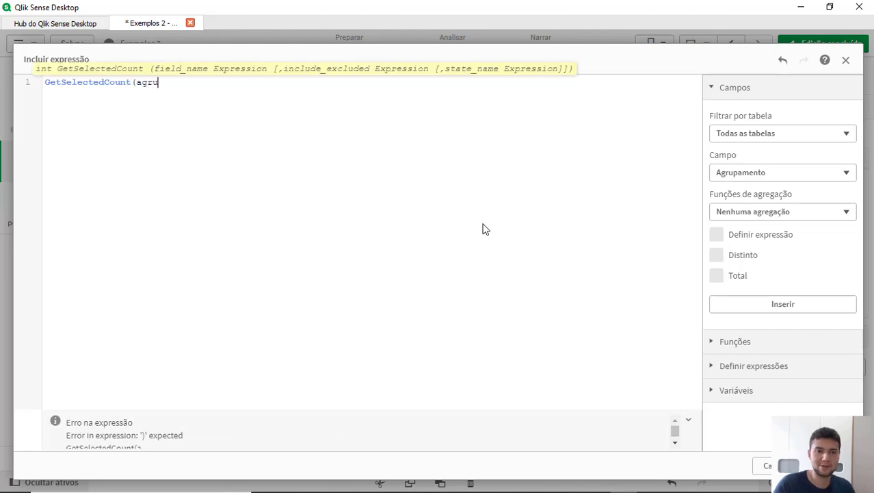
pyautogui.press('Return')
pyautogui.write(')')
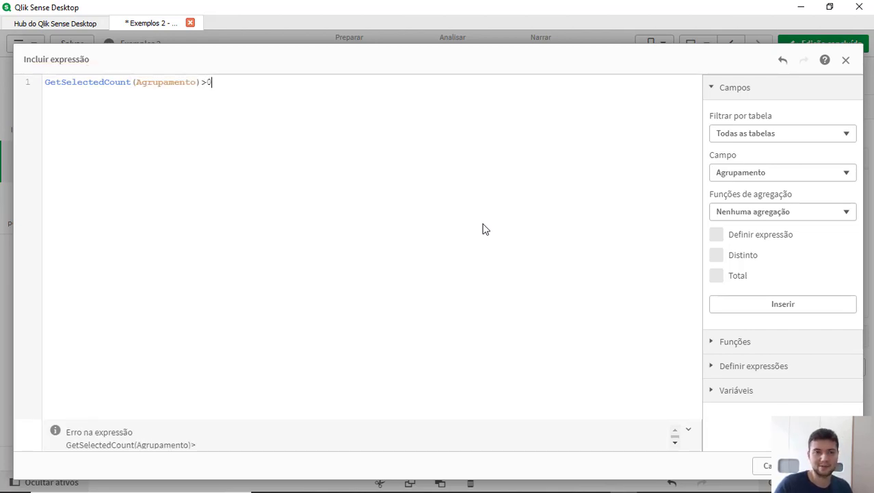
pyautogui.write('>0')
pyautogui.hotkey('ctrl', 'a')
pyautogui.hotkey('ctrl', 'c')
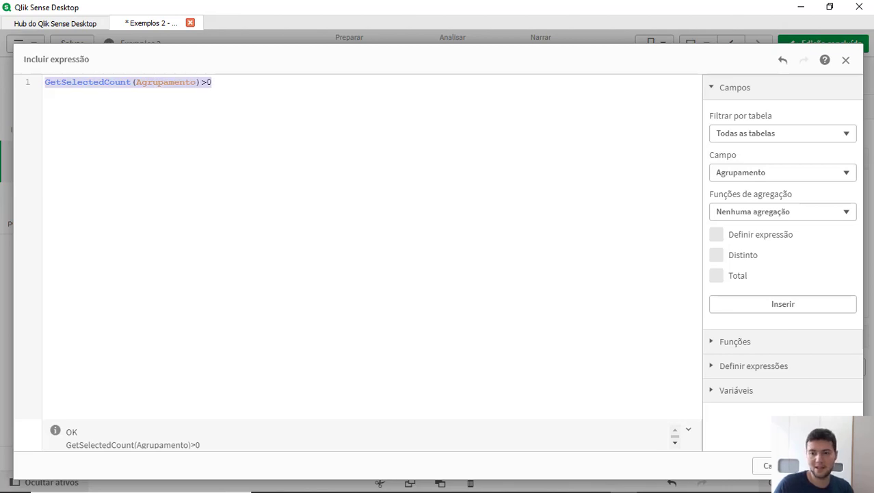
pyautogui.click(830, 465)
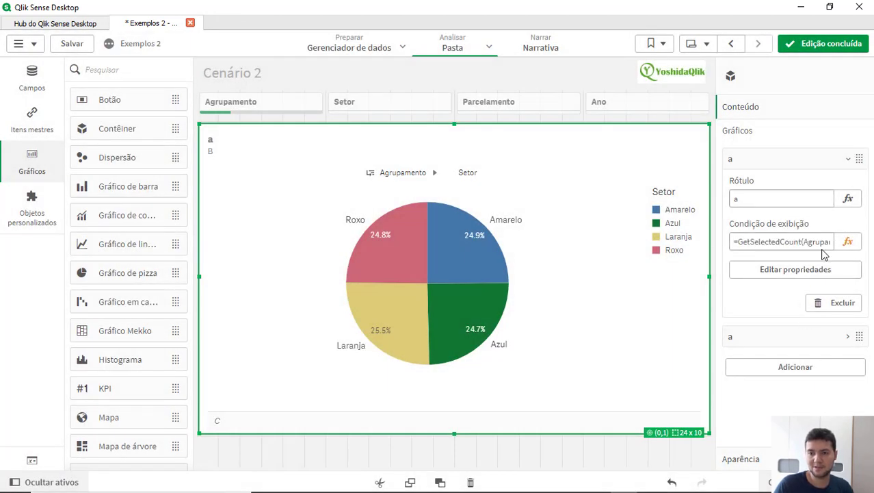
# Change the first chart's display condition to =GetSelectedCount(Agrupamento)=0
pyautogui.click(849, 243)
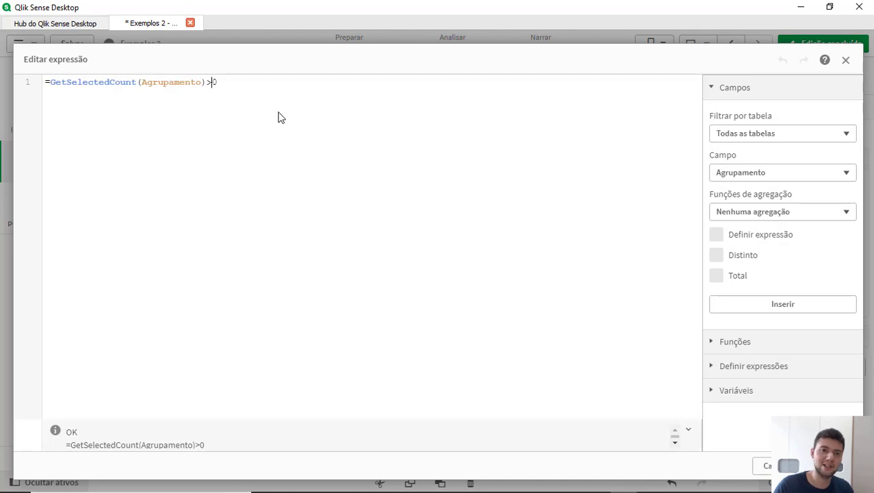
pyautogui.write('=')
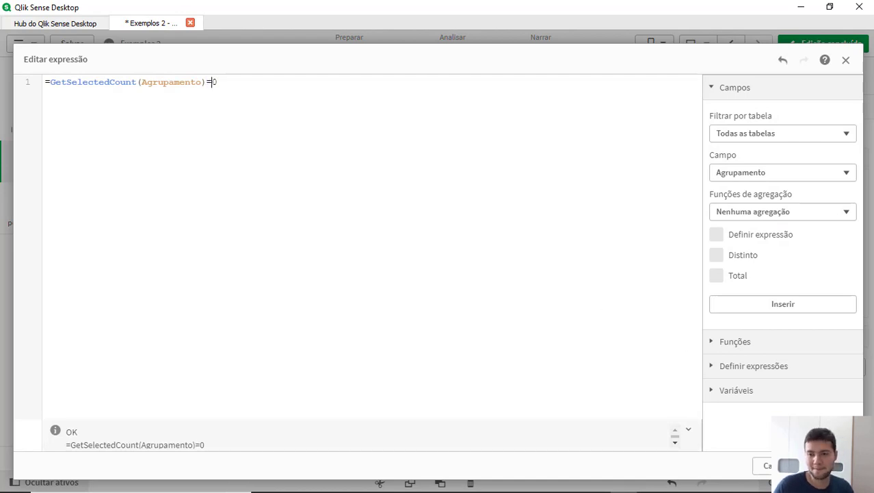
pyautogui.click(830, 466)
# Set the display condition of the container's second chart to the copied expression GetSelectedCount(Agrupamento)>0
pyautogui.click(780, 165)
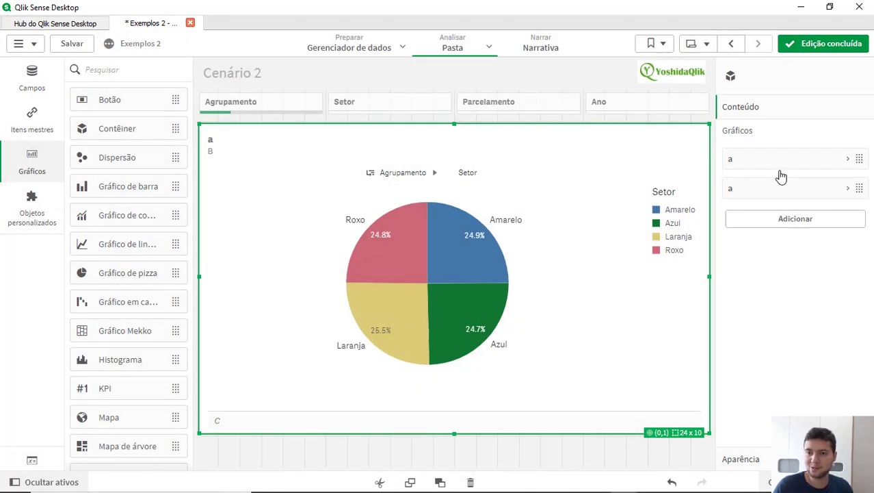
pyautogui.click(789, 191)
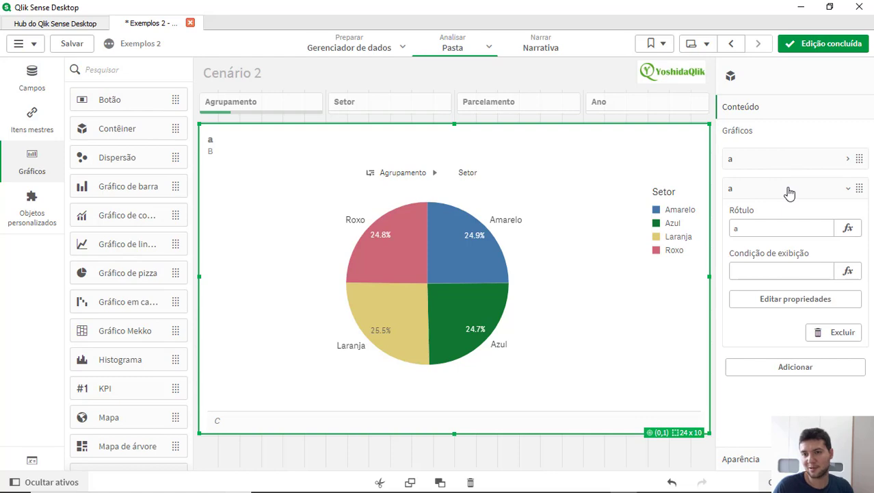
pyautogui.click(846, 272)
pyautogui.hotkey('ctrl', 'v')
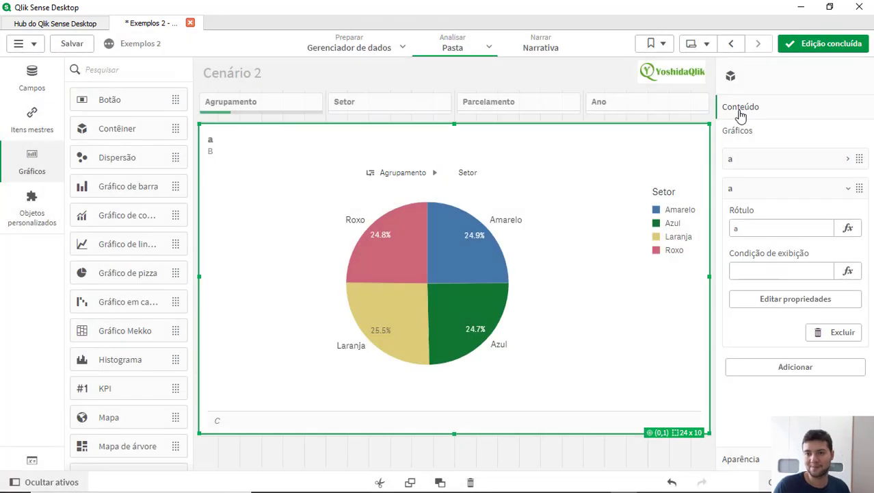
pyautogui.click(821, 466)
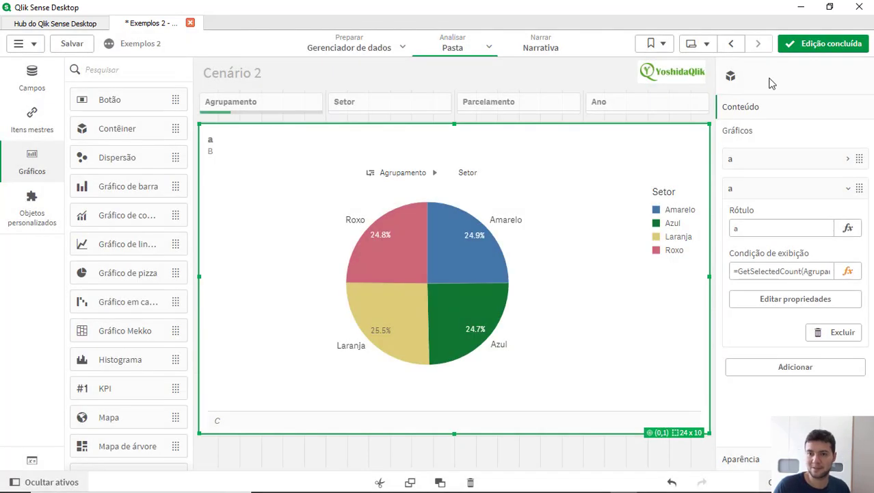
# Finish editing and test the display conditions by clearing all selections and selecting the Ouro bar
pyautogui.click(829, 44)
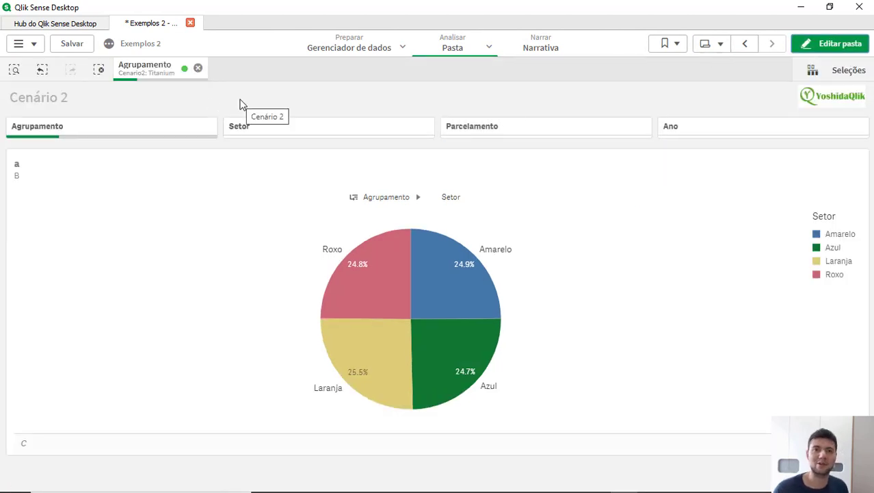
pyautogui.click(98, 69)
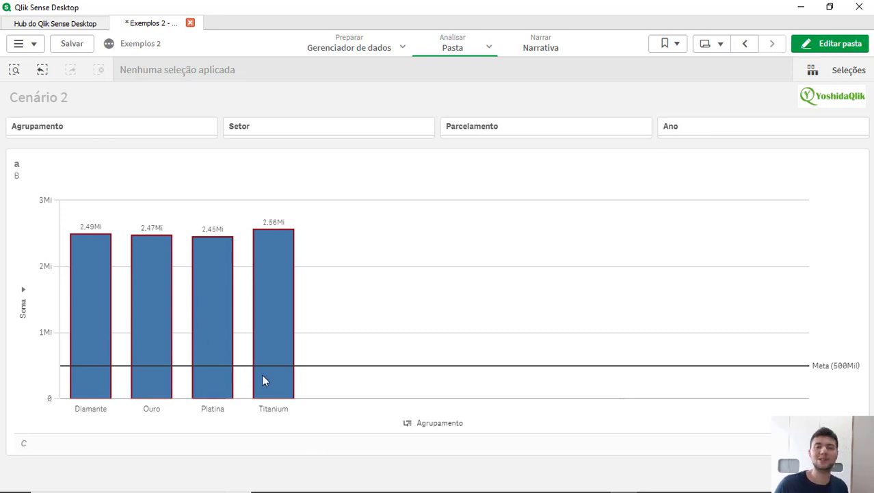
pyautogui.click(149, 385)
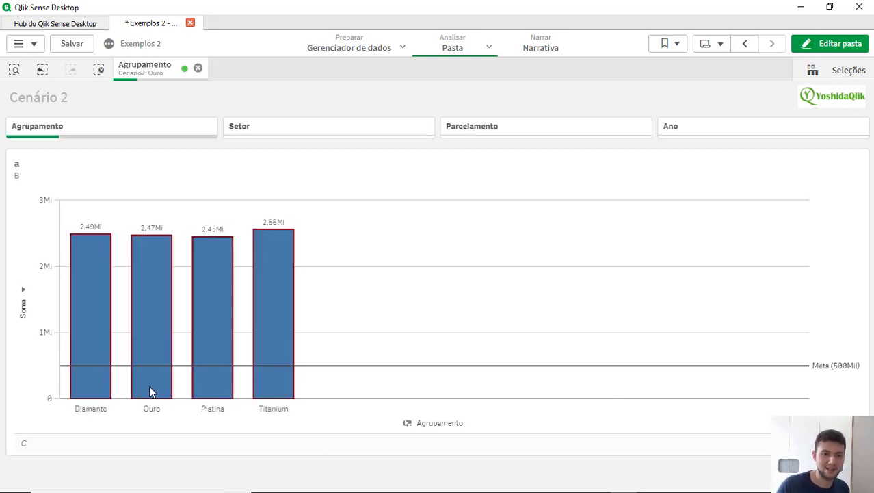